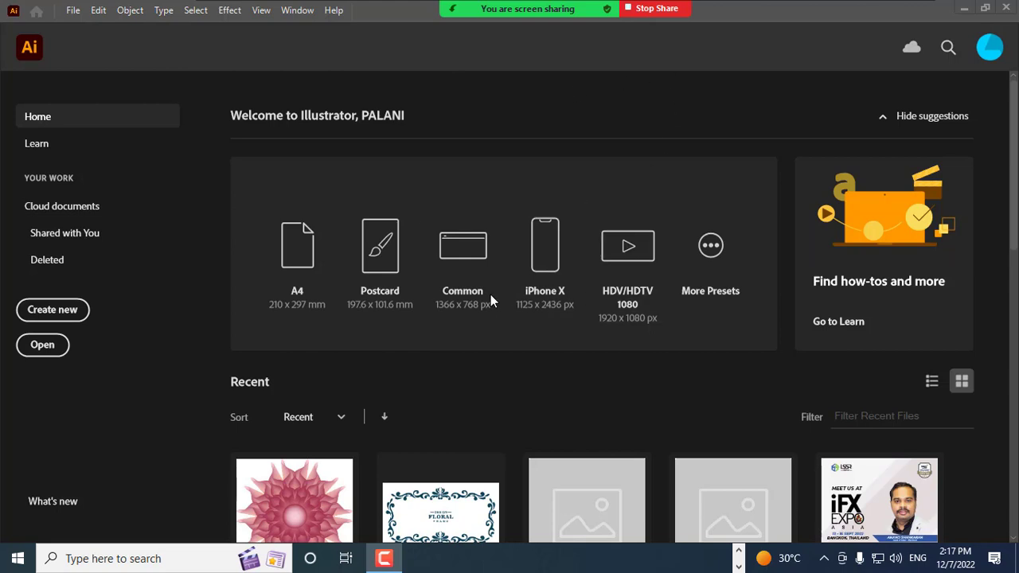
- Show the screen-sharing options, then close them again
mouse_move(525, 14)
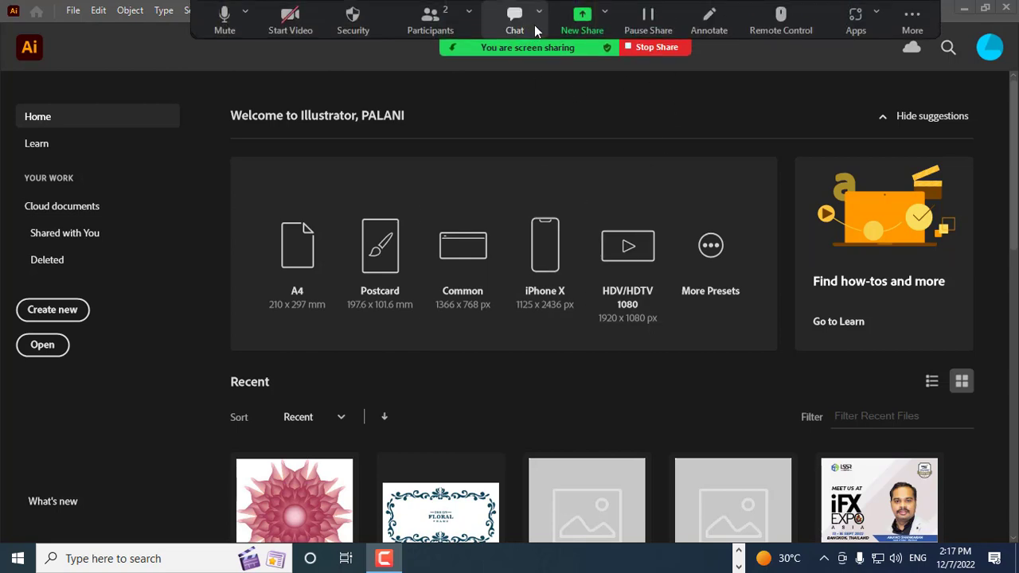
click(604, 20)
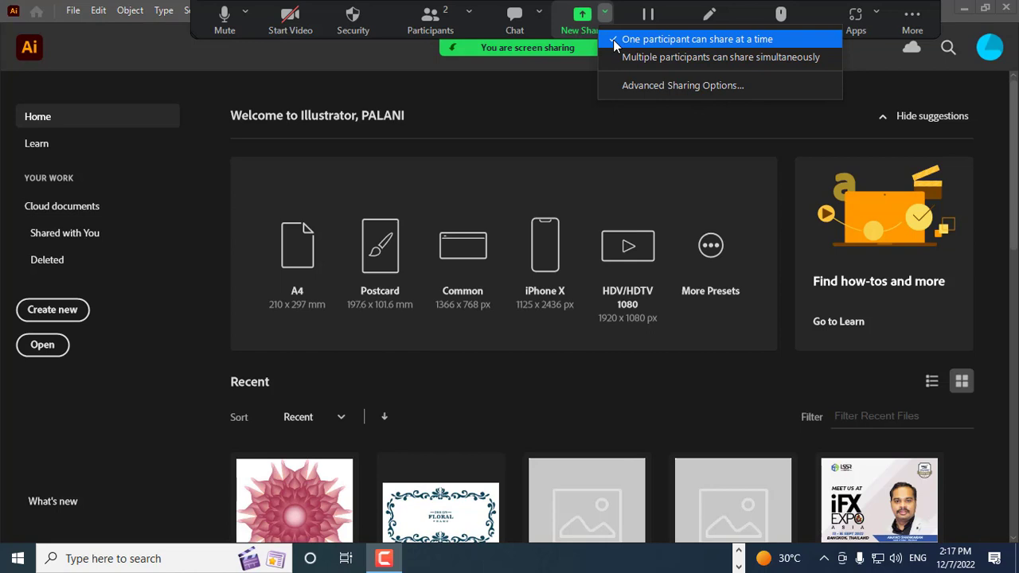
click(560, 86)
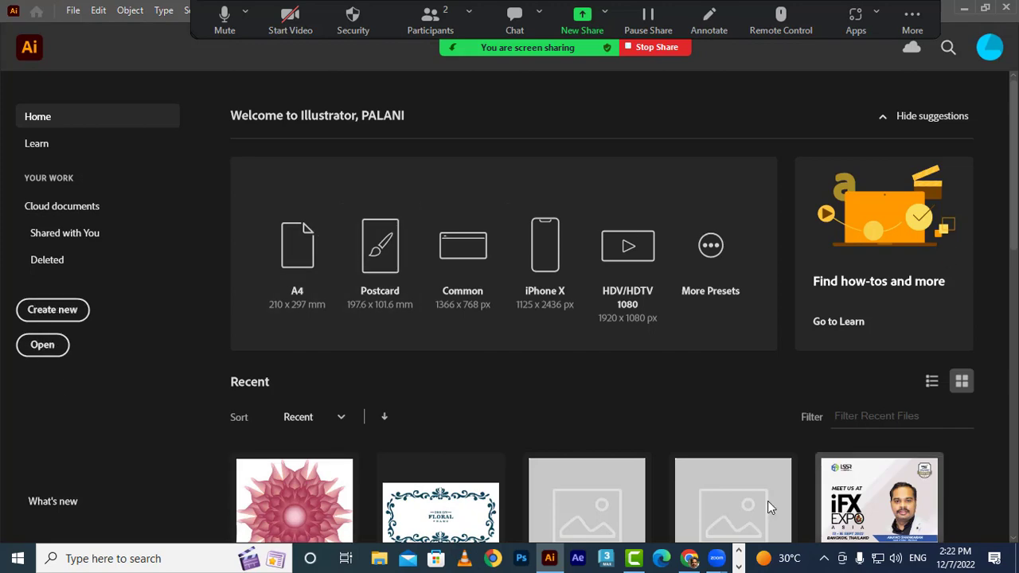
- Skip opening an existing file and start a new 800 x 600 px document in RGB Color
scroll(767, 501, down, 5)
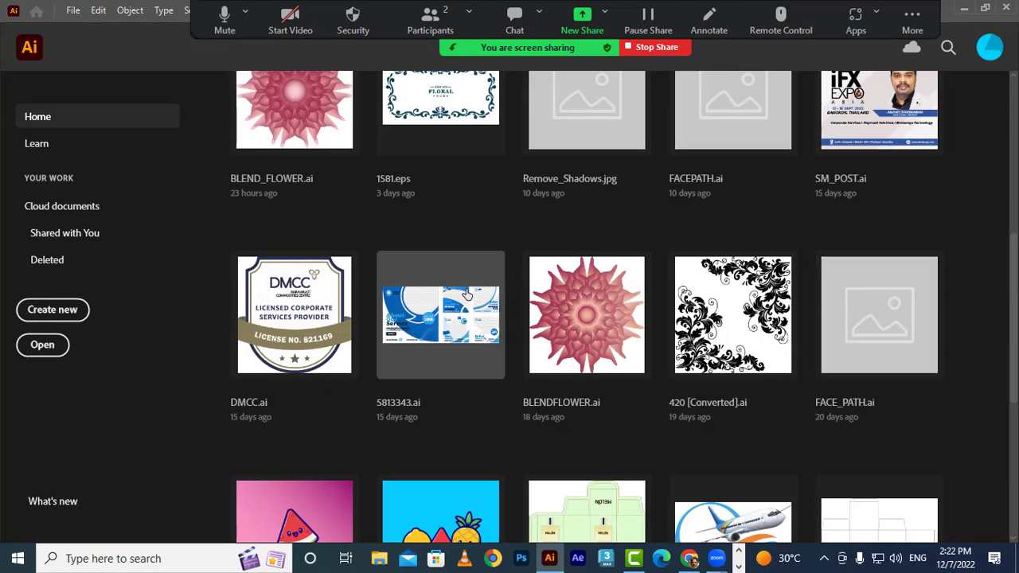
scroll(875, 443, down, 3)
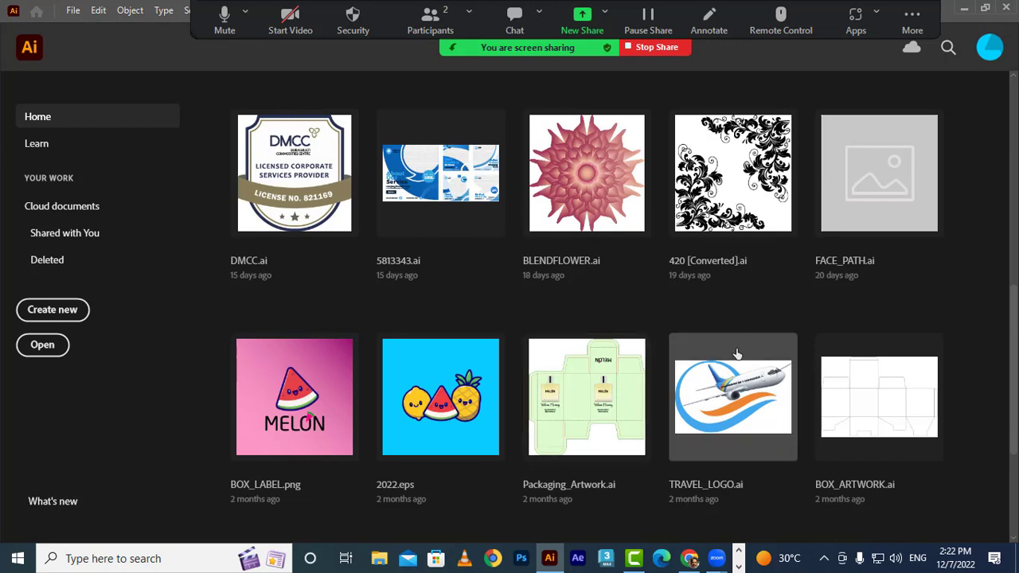
scroll(849, 353, up, 2)
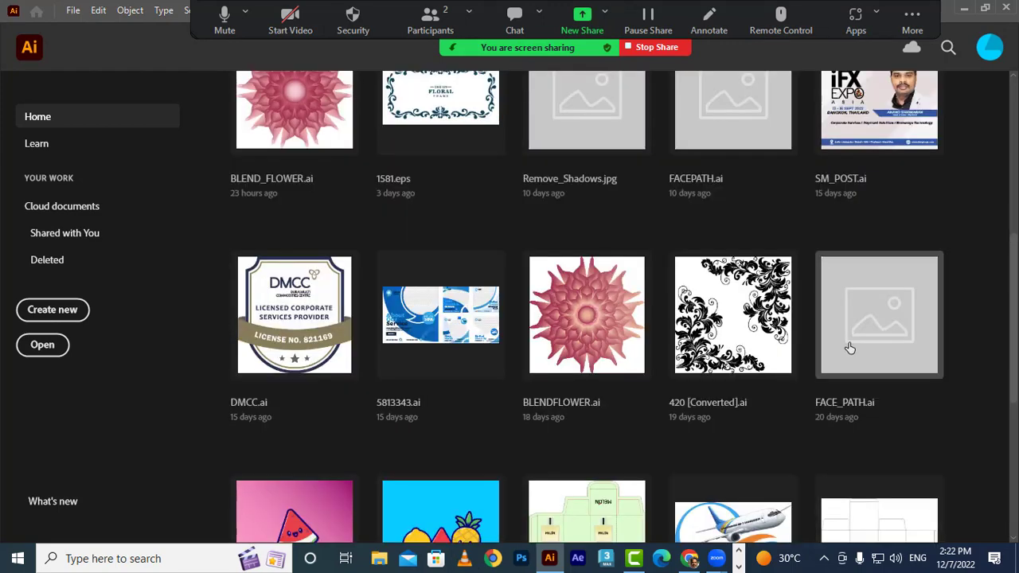
scroll(849, 346, up, 2)
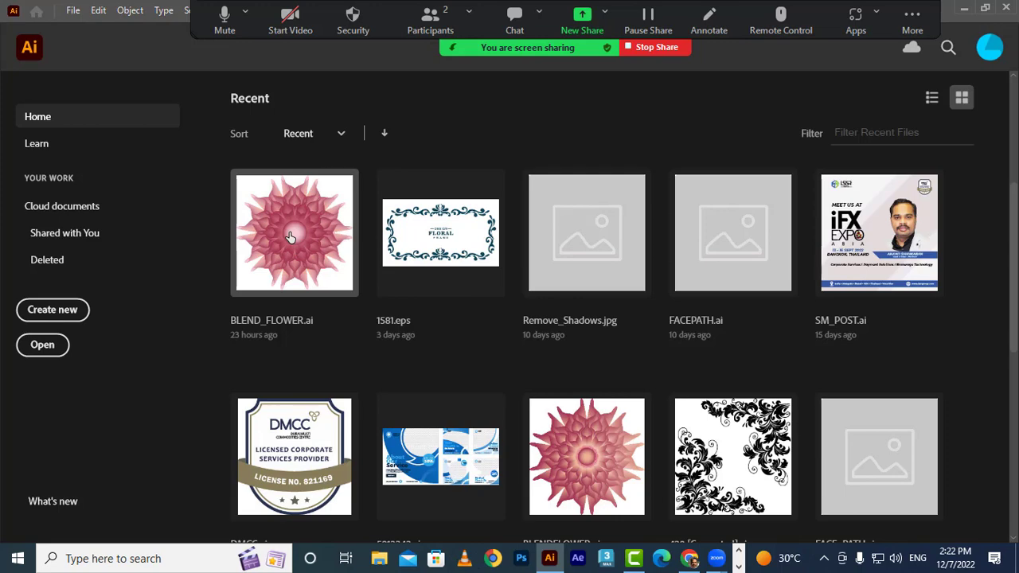
click(44, 346)
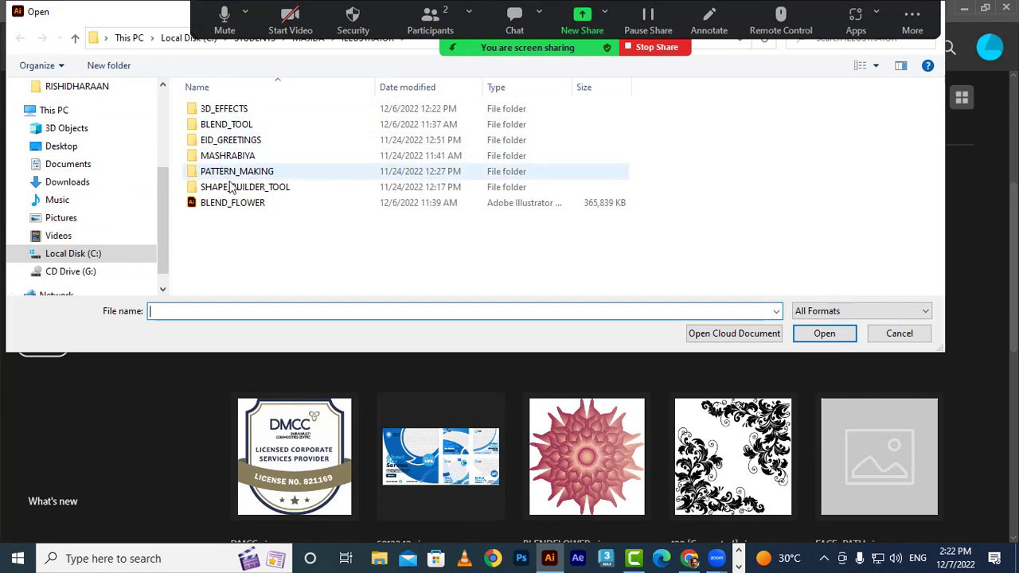
click(871, 335)
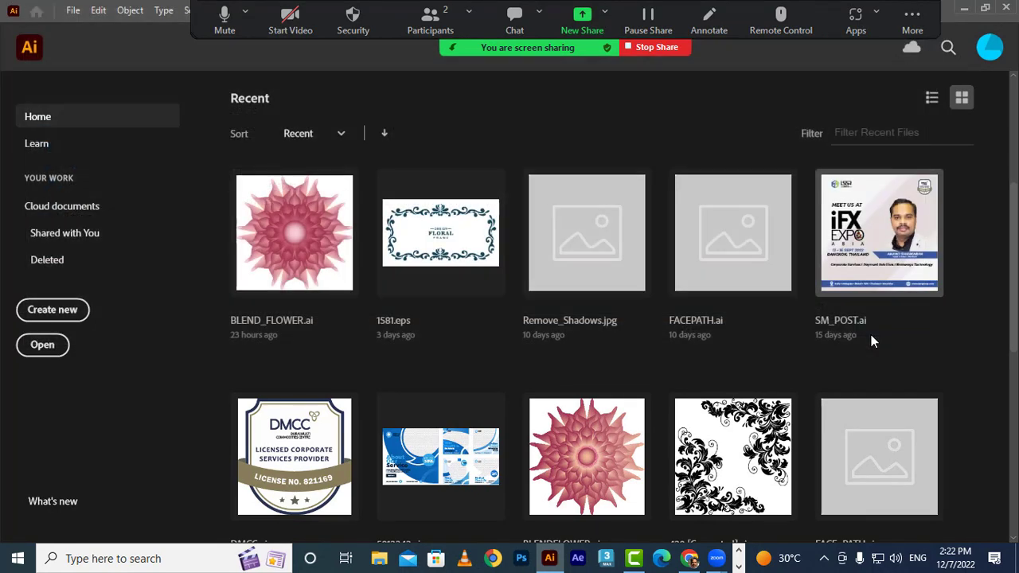
click(51, 311)
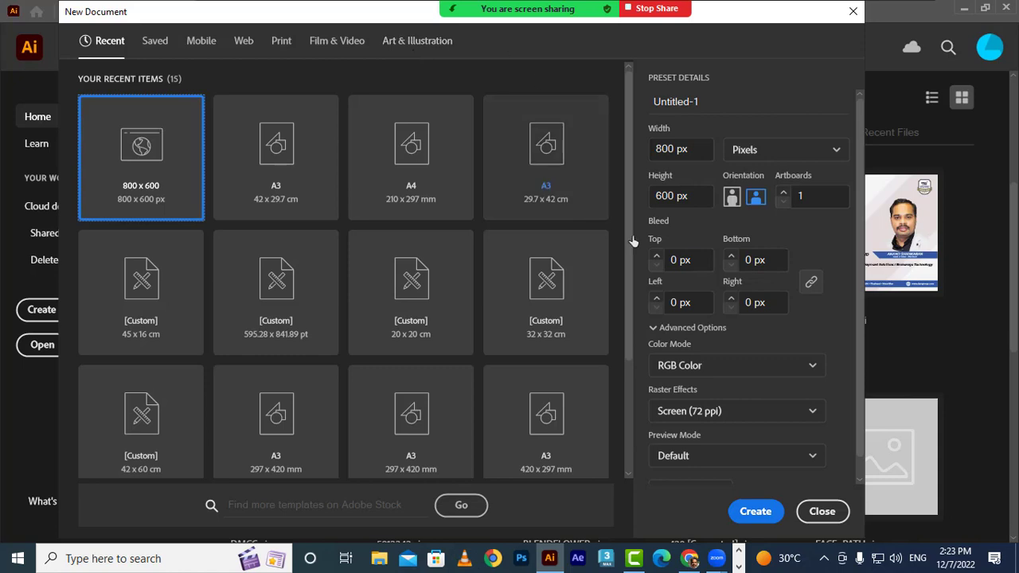
click(665, 367)
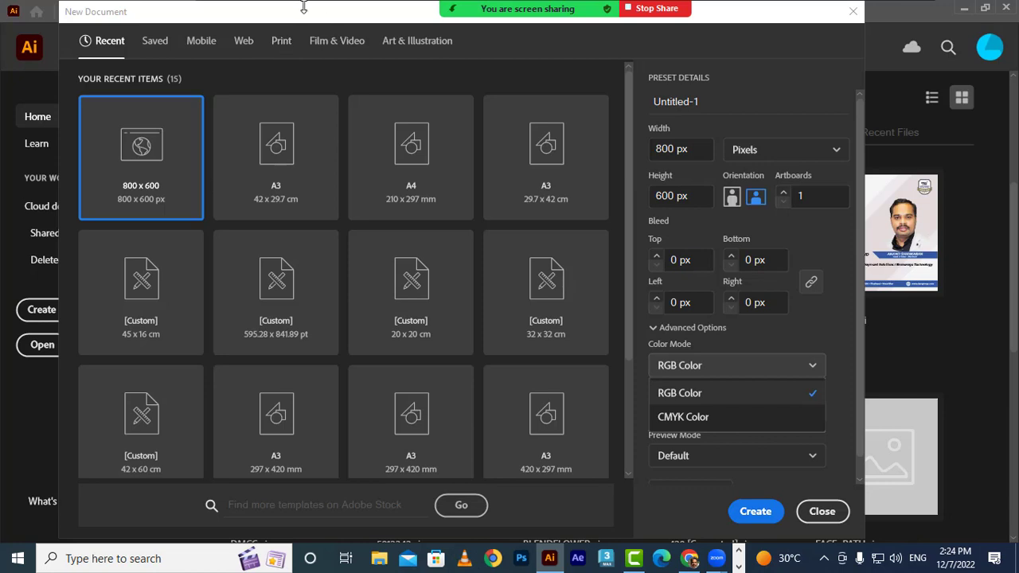
- Keep RGB, set Raster Effects to High (300 ppi), and pick the A3 42 x 29.7 cm preset
click(836, 335)
click(835, 335)
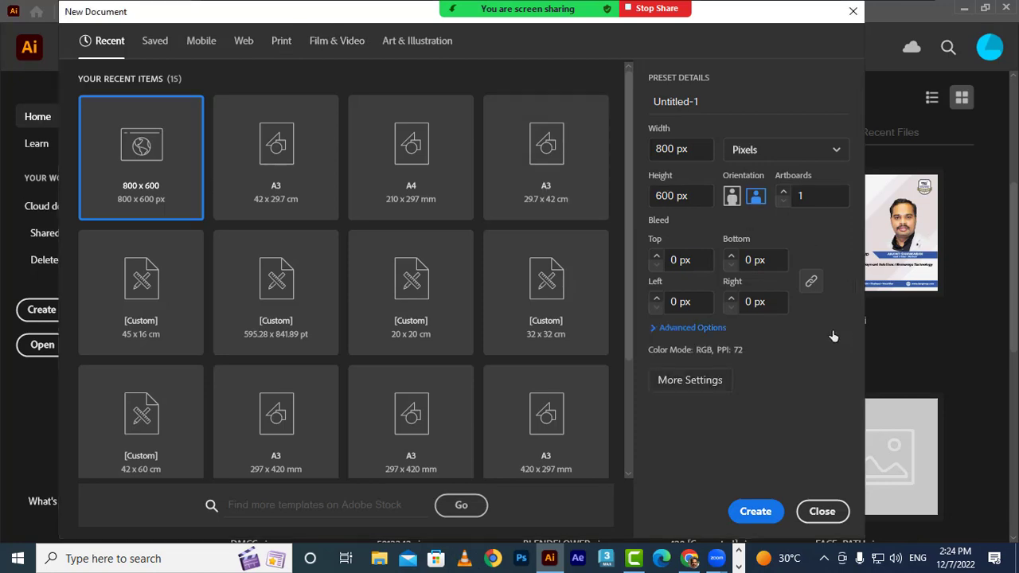
click(654, 330)
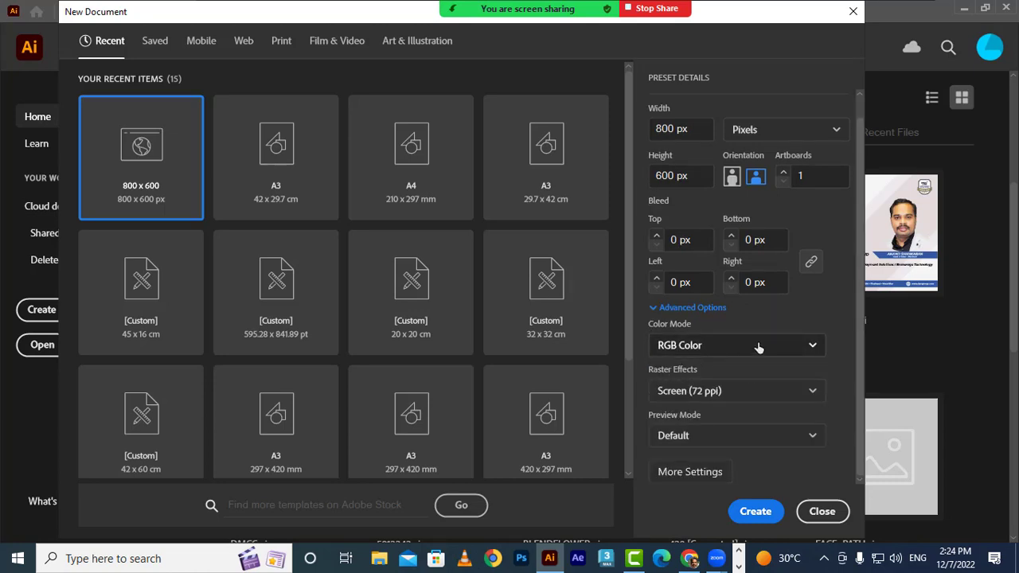
click(765, 395)
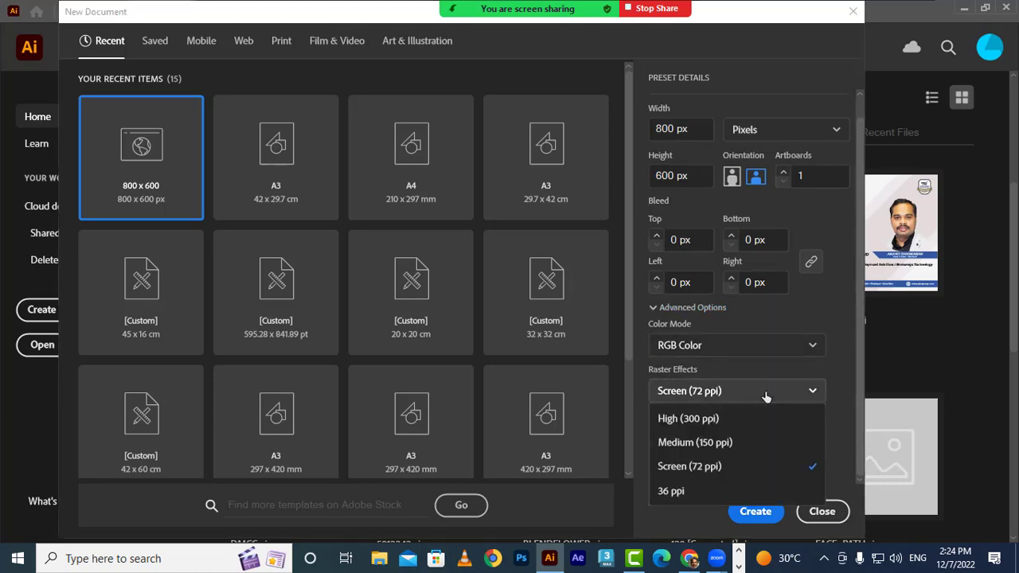
click(683, 418)
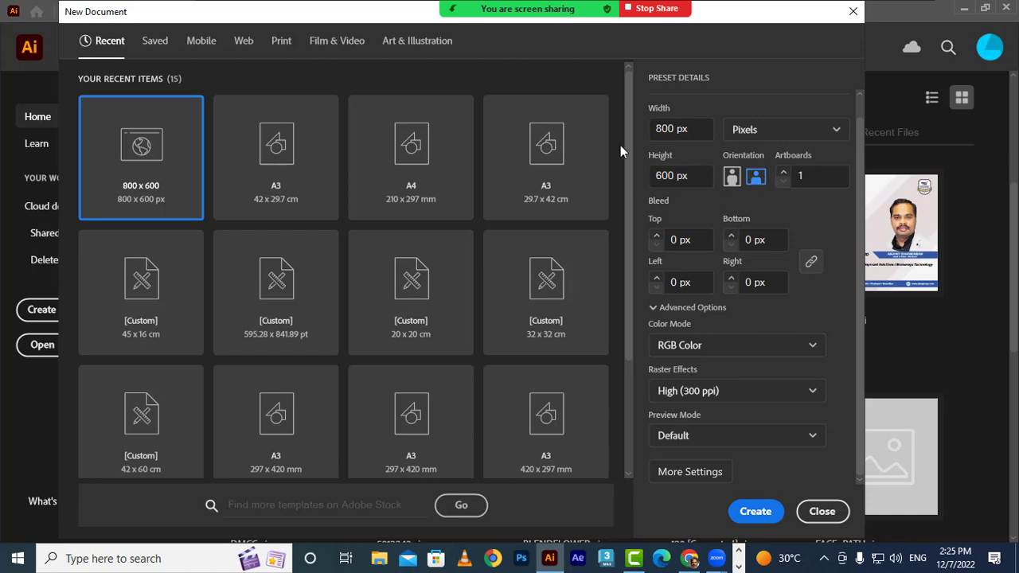
click(296, 166)
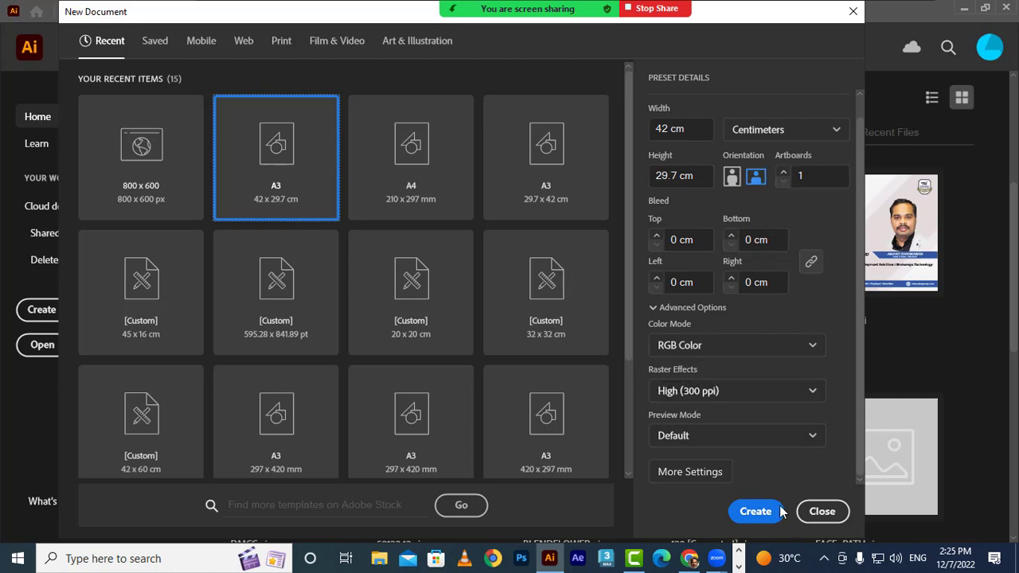
- Create the A3 document, collapse the Layers panel, and pan the blank artboard left
click(752, 512)
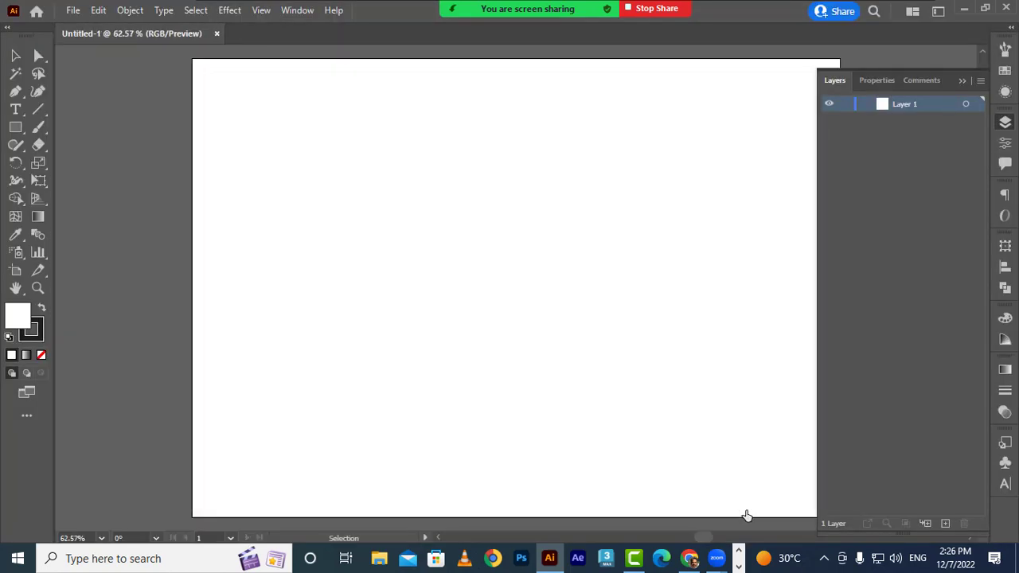
click(962, 81)
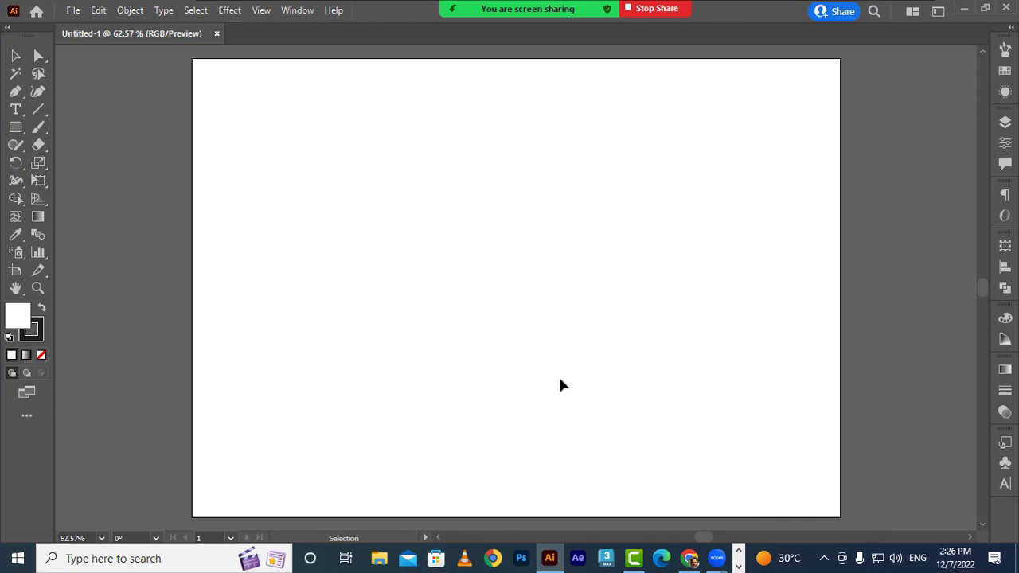
key(ctrl+n)
click(530, 350)
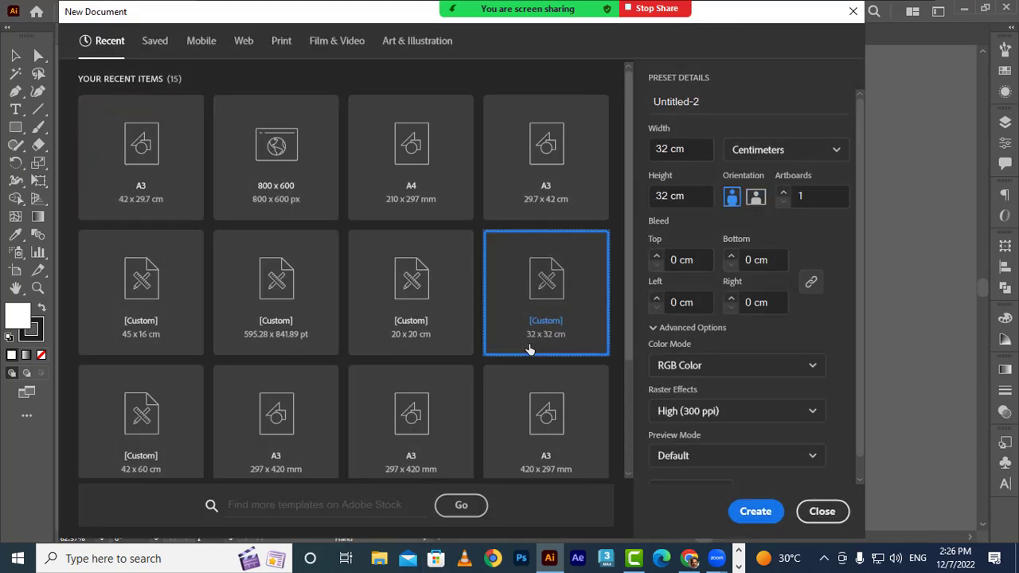
click(823, 511)
drag(427, 266, 331, 261)
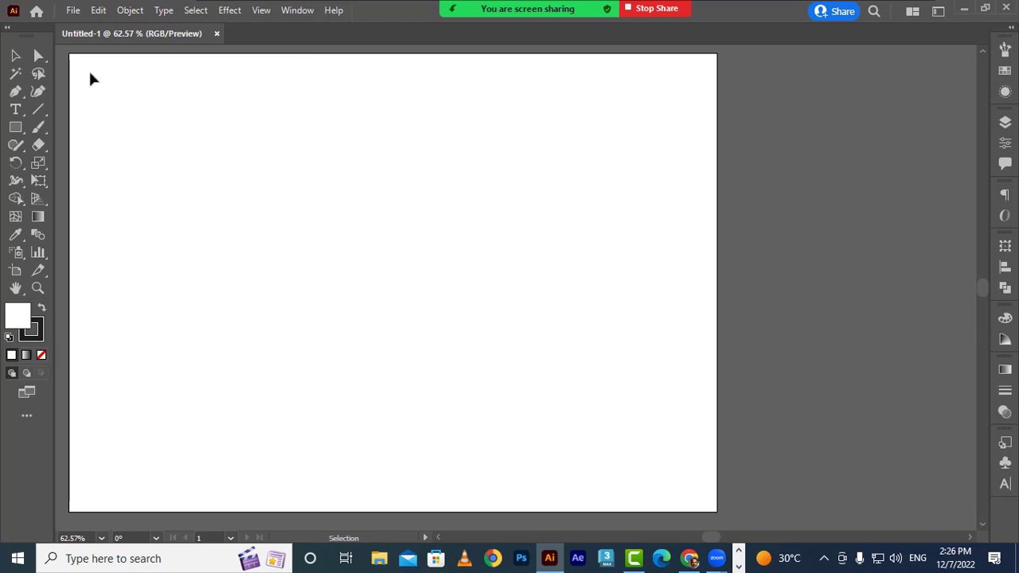
- Place the islamic-symbol image from the LESSON_IMAGES folder onto the artboard
click(72, 10)
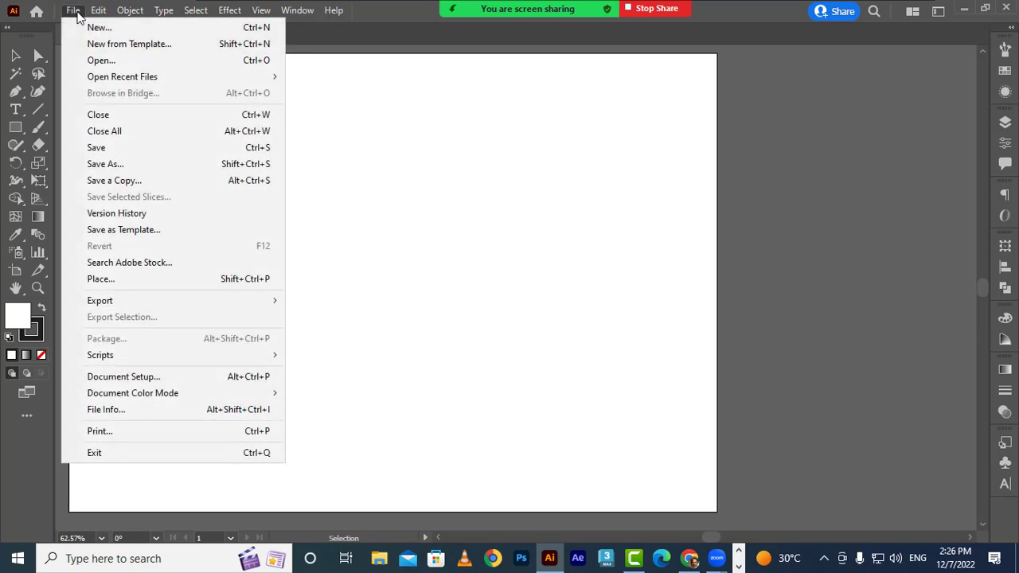
click(112, 285)
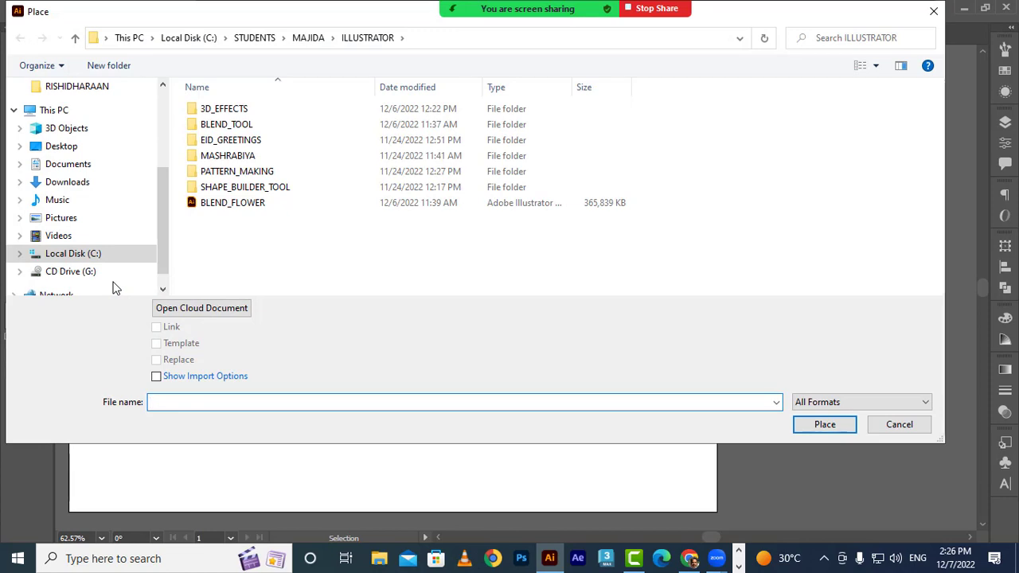
click(247, 40)
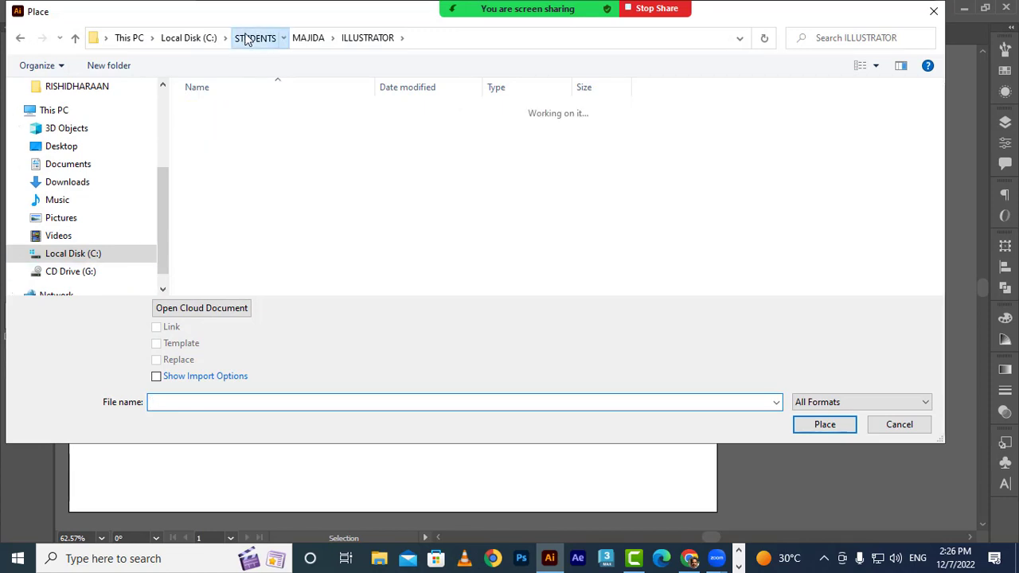
double_click(265, 267)
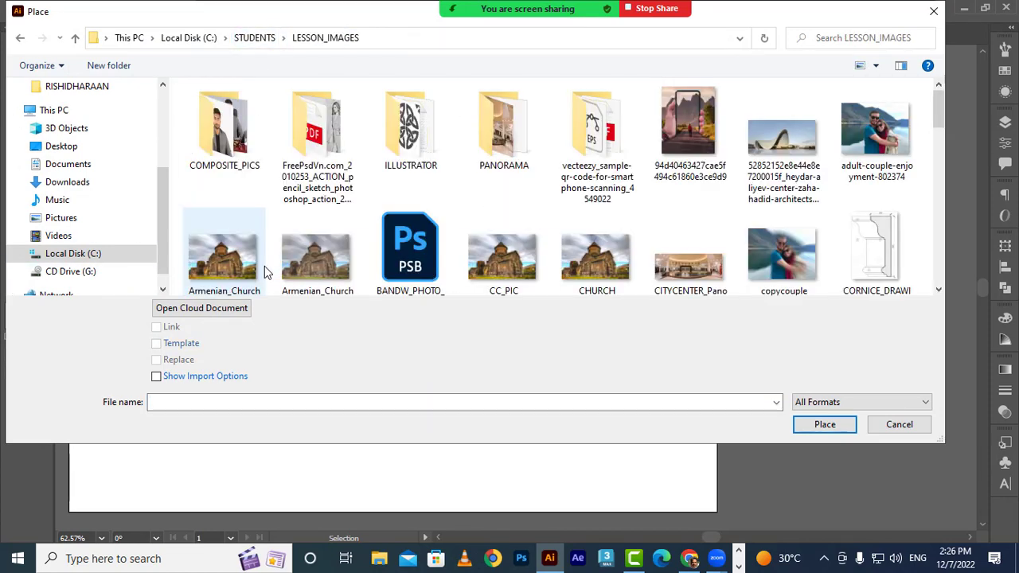
scroll(606, 236, down, 2)
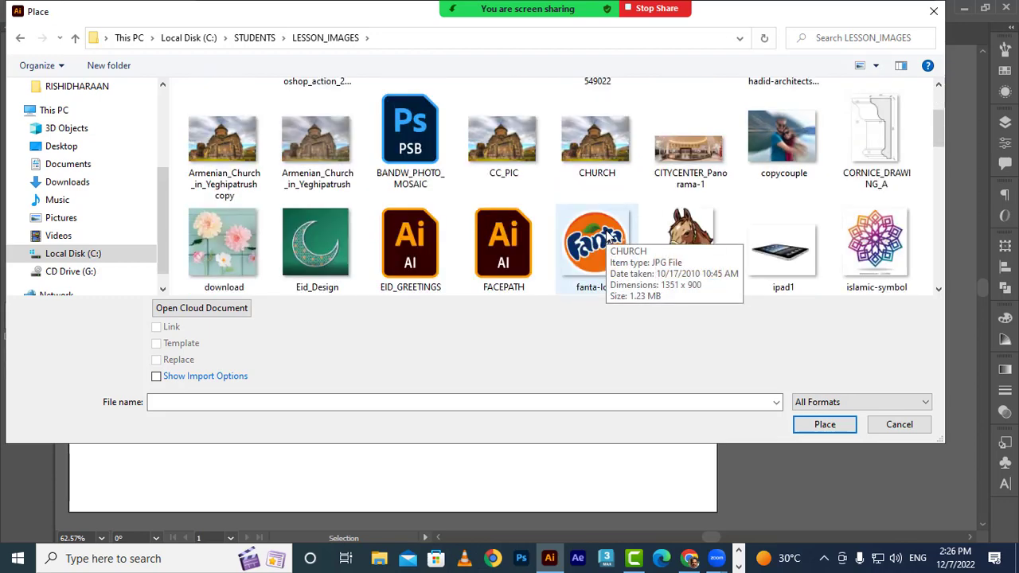
click(876, 248)
click(844, 424)
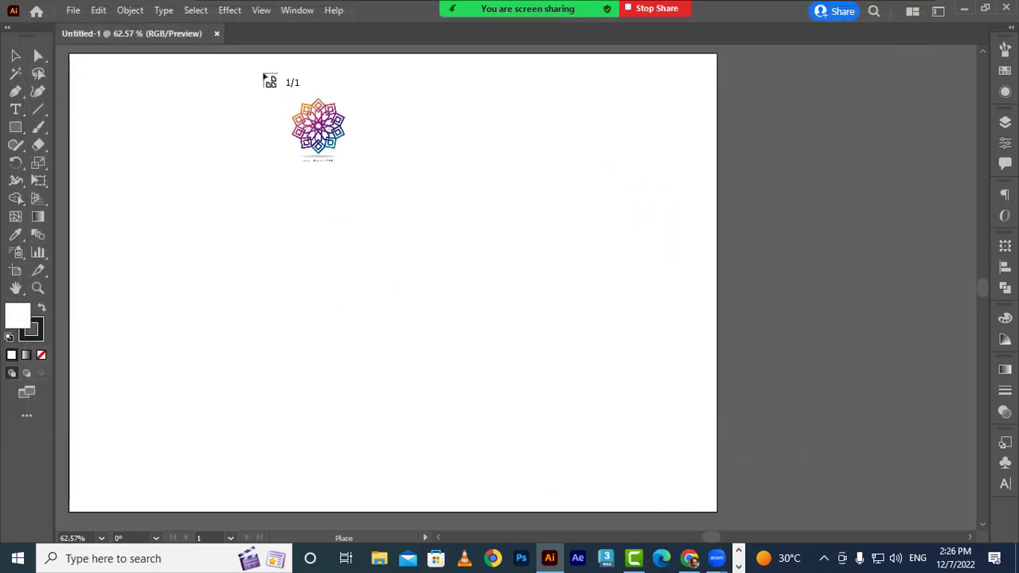
click(220, 55)
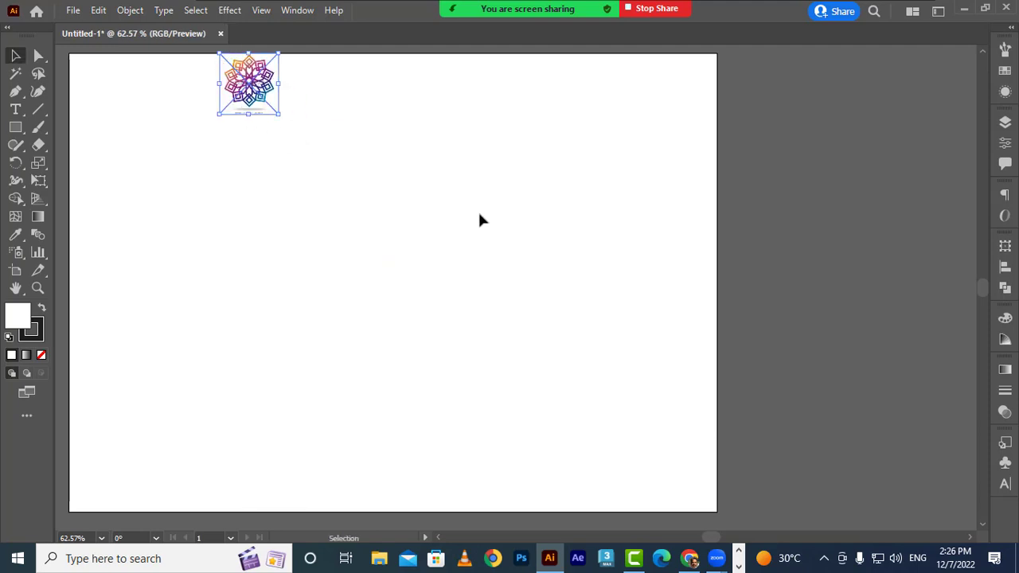
- Scale the image up to the full artboard height and centre it horizontally
drag(278, 113, 675, 513)
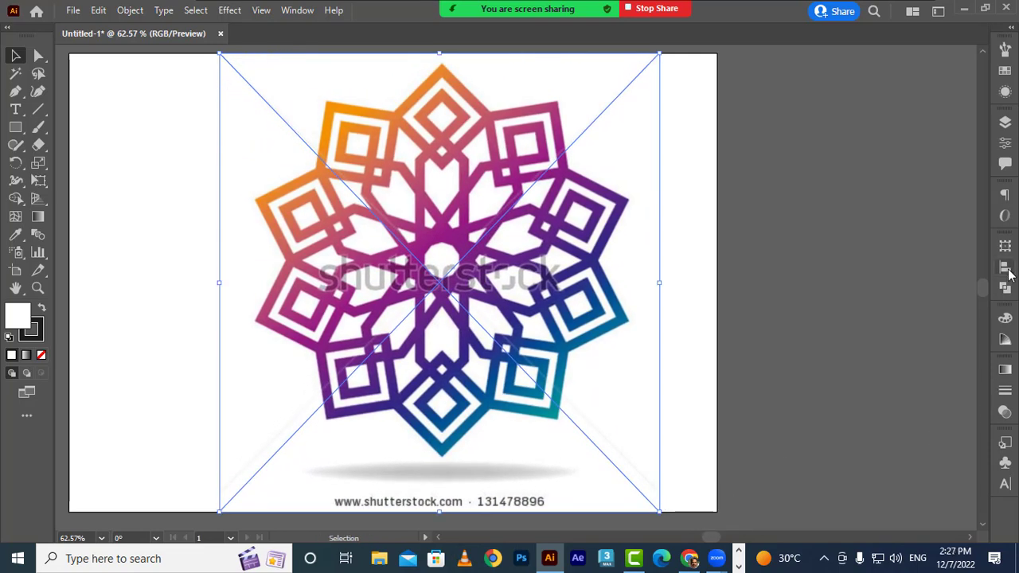
click(1005, 268)
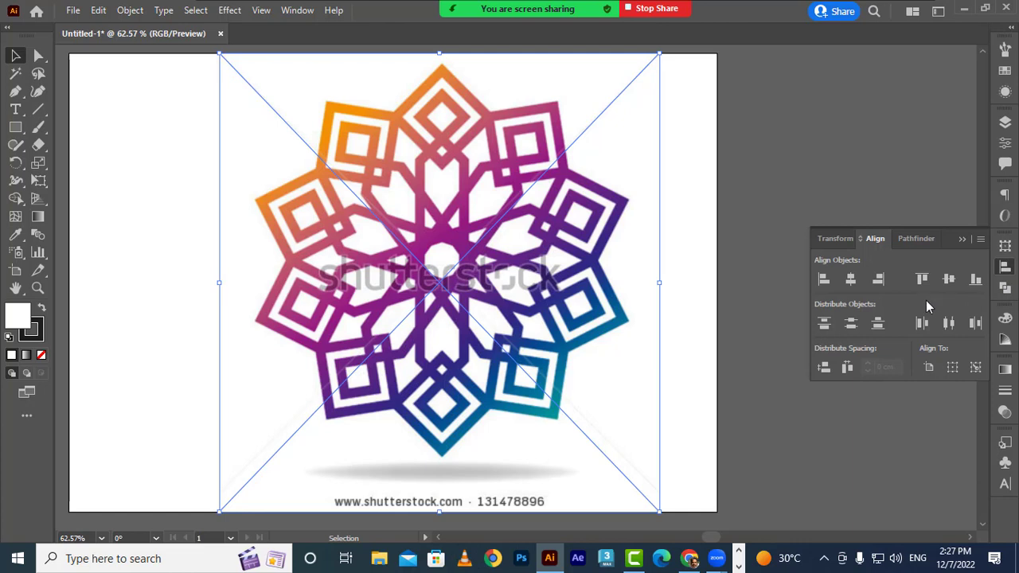
click(852, 280)
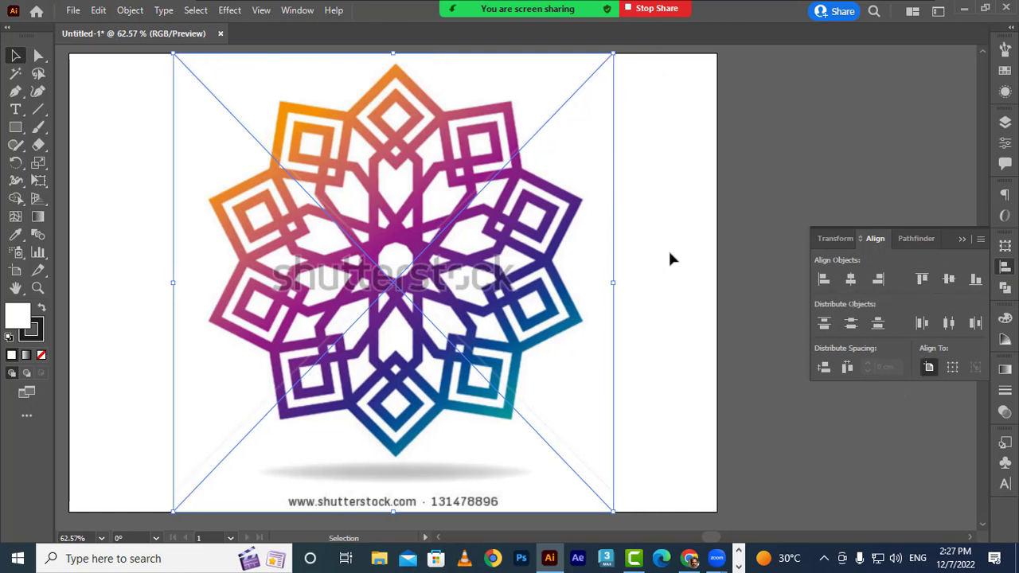
- Embed the islamic-symbol image, deselect it, and show the Layers panel listing Layer 1
click(1005, 145)
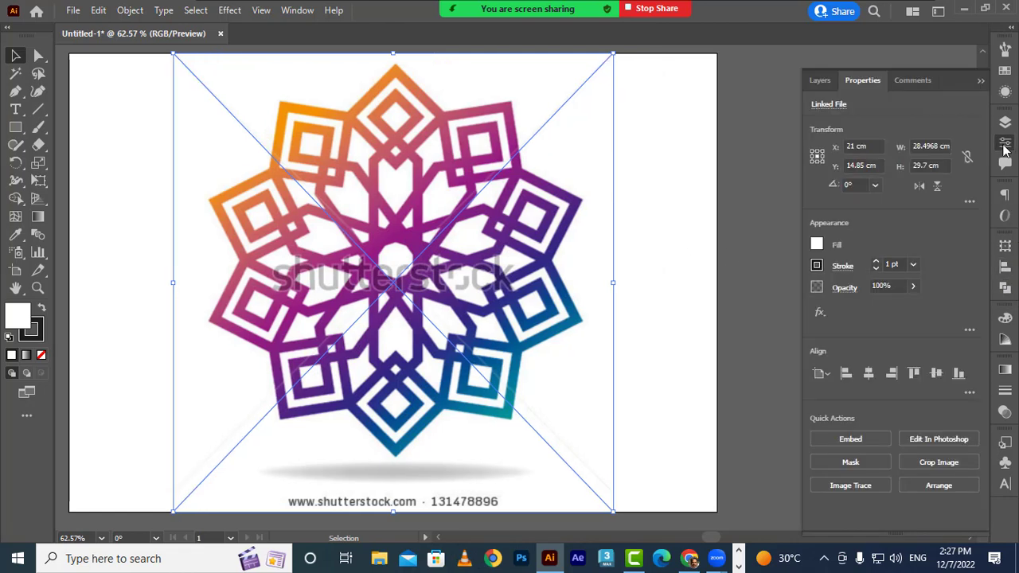
click(882, 438)
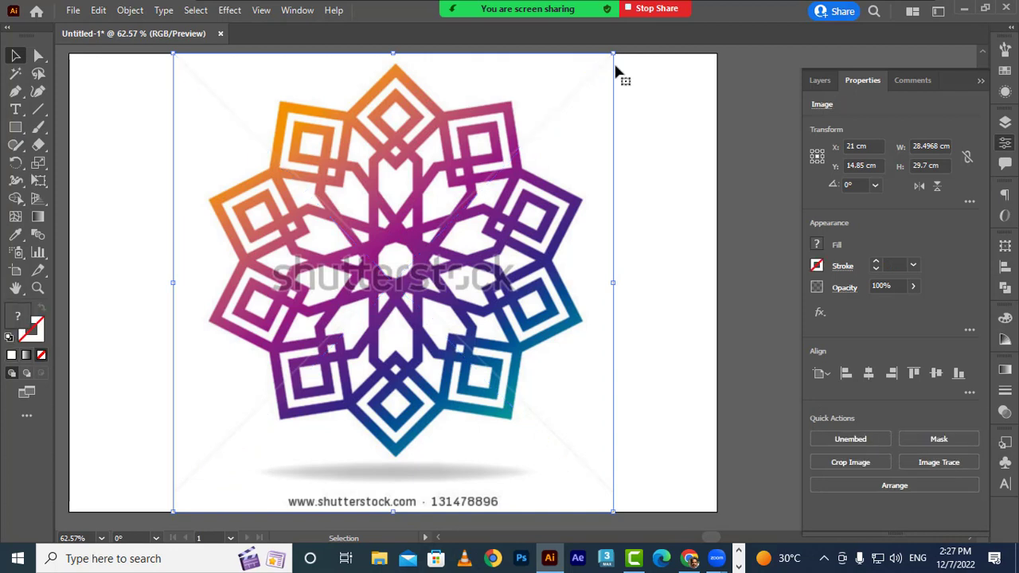
click(688, 326)
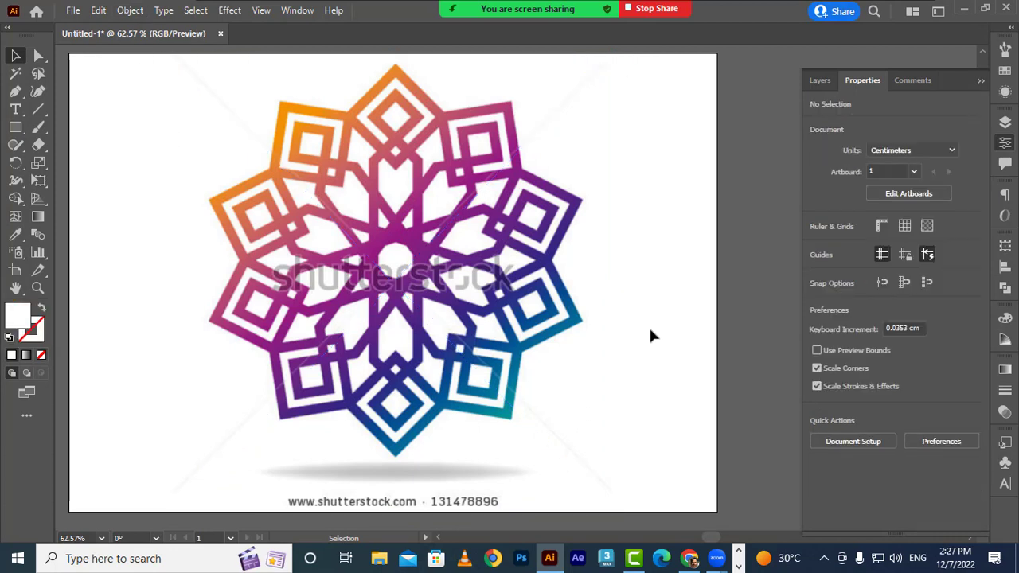
click(546, 316)
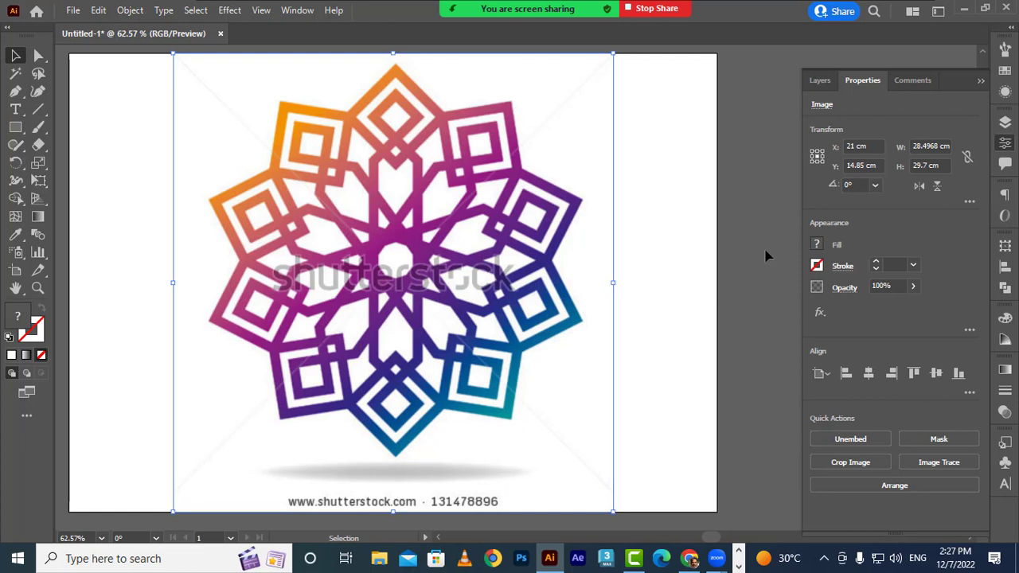
click(754, 67)
click(1005, 123)
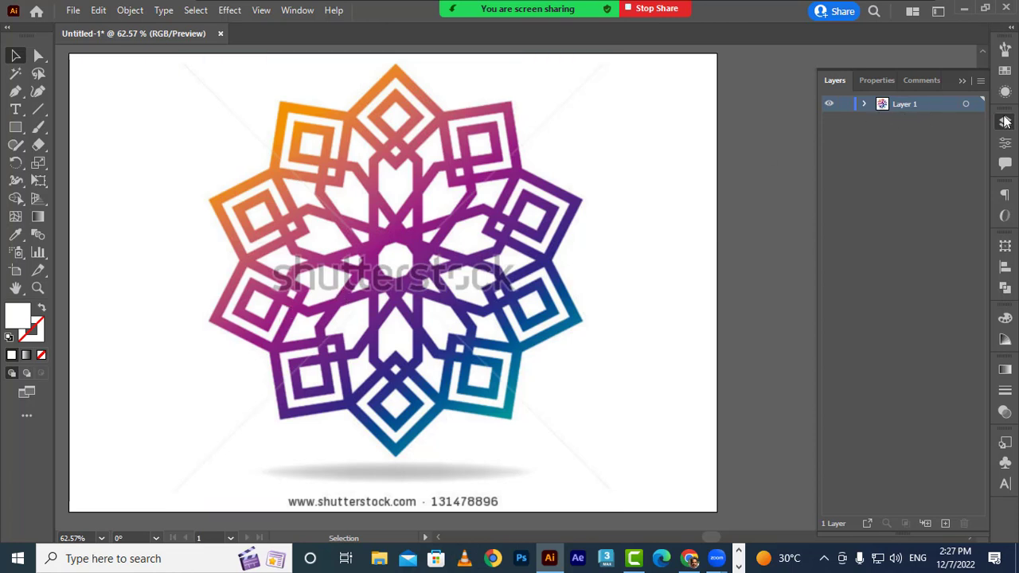
- Lock Layer 1 and add a new Layer 2 above it
click(847, 105)
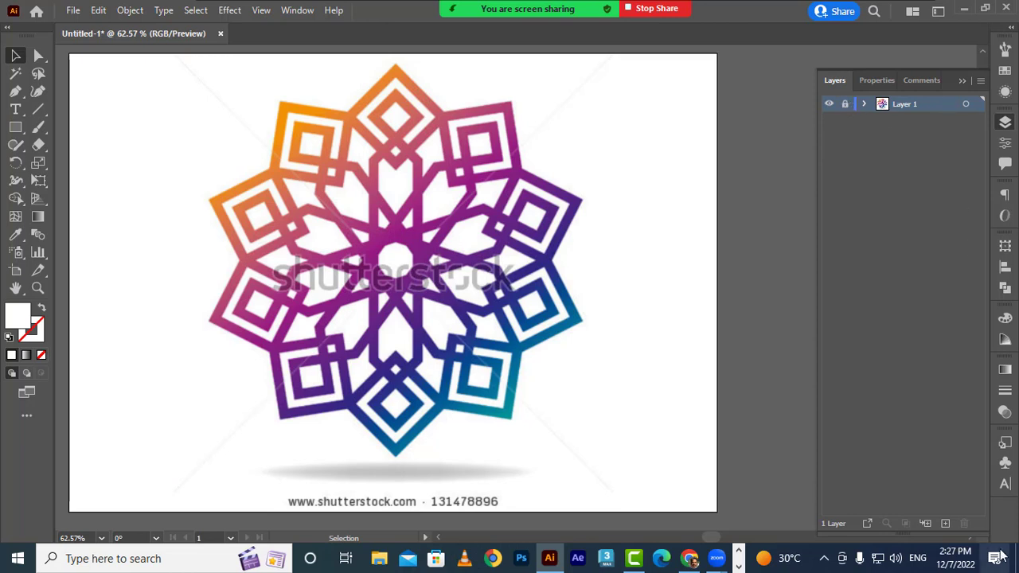
click(945, 523)
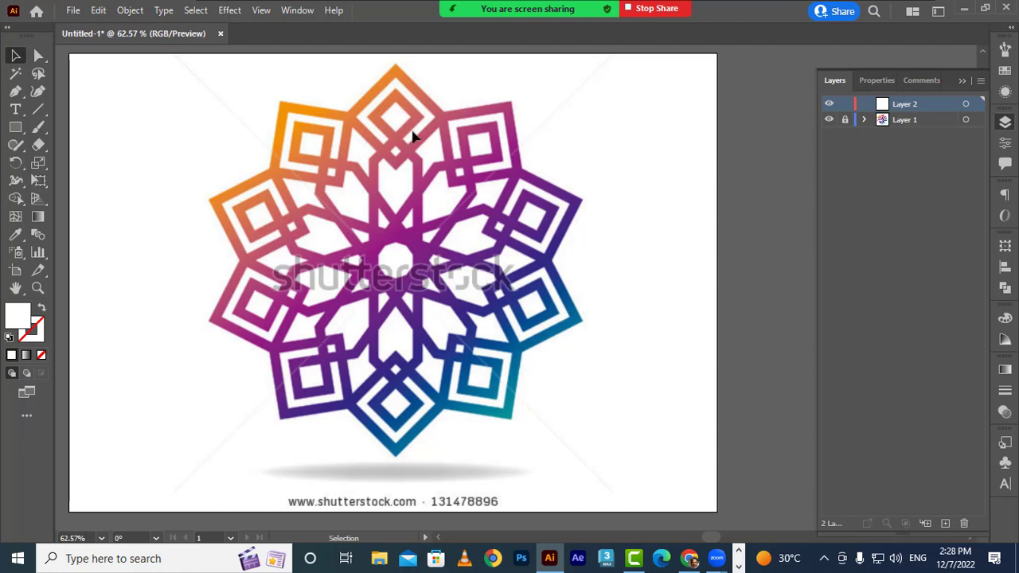
- Zoom to 300%, pan to the star's orange top diamond, then zoom back out to 200%
key(a)
key(v)
key(a)
key(ctrl+equal)
key(ctrl+equal)
key(ctrl+equal)
key(ctrl+equal)
key(ctrl+equal)
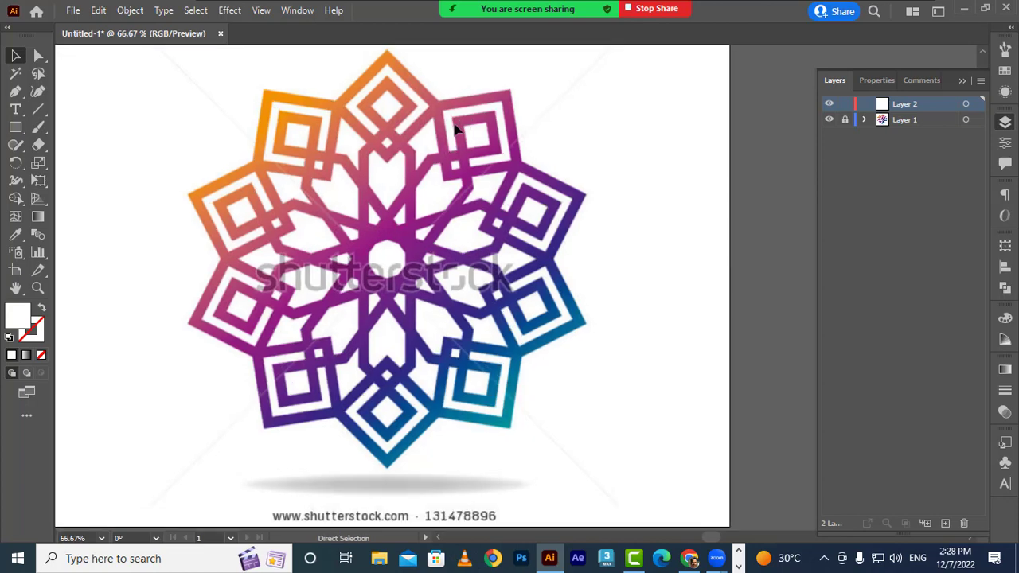
key(v)
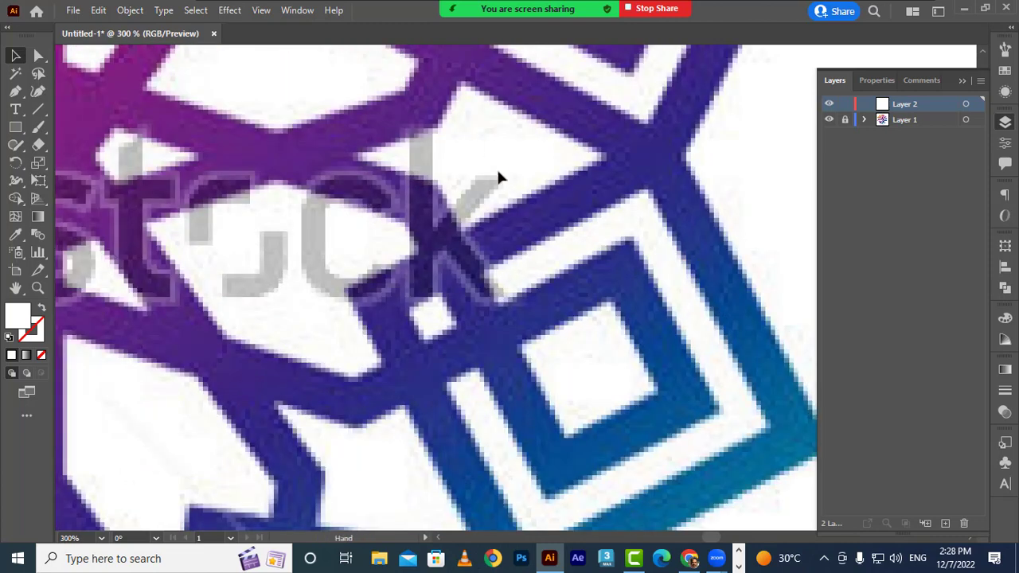
key(space)
drag(332, 91, 479, 236)
drag(442, 149, 568, 456)
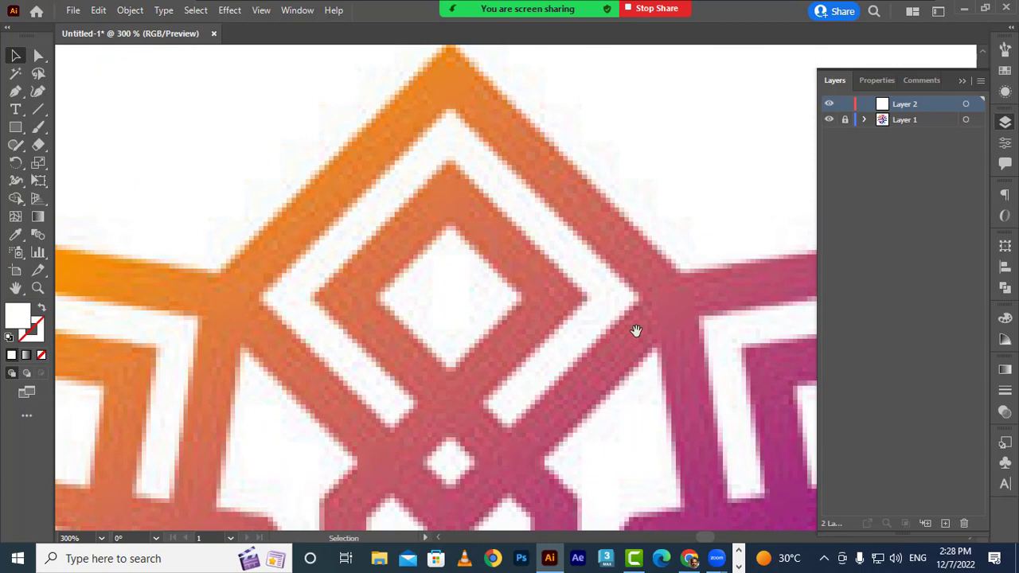
key(ctrl+minus)
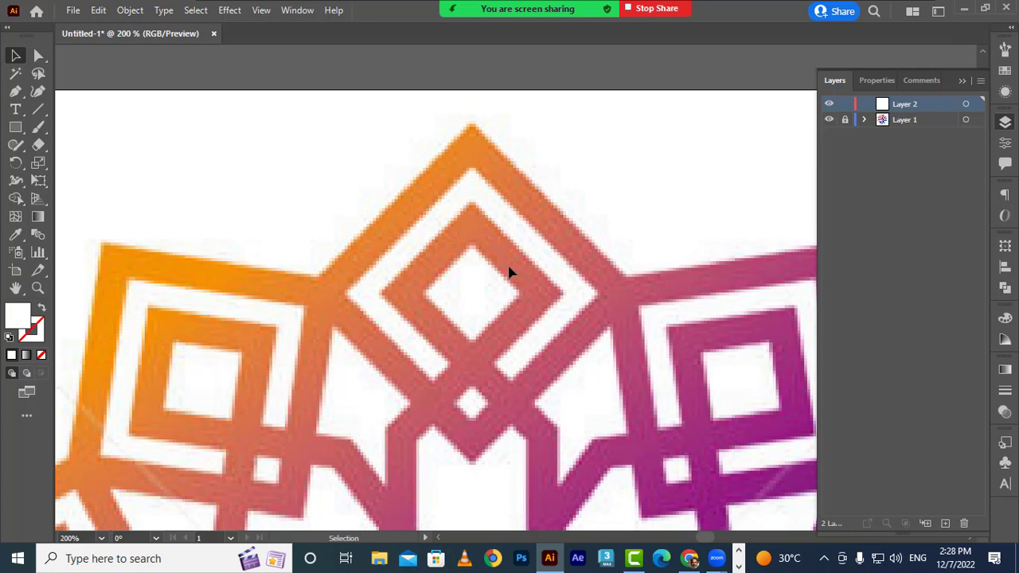
- Draw a 3.4925 cm white square from the star's apex with a black 1 pt outline
click(14, 130)
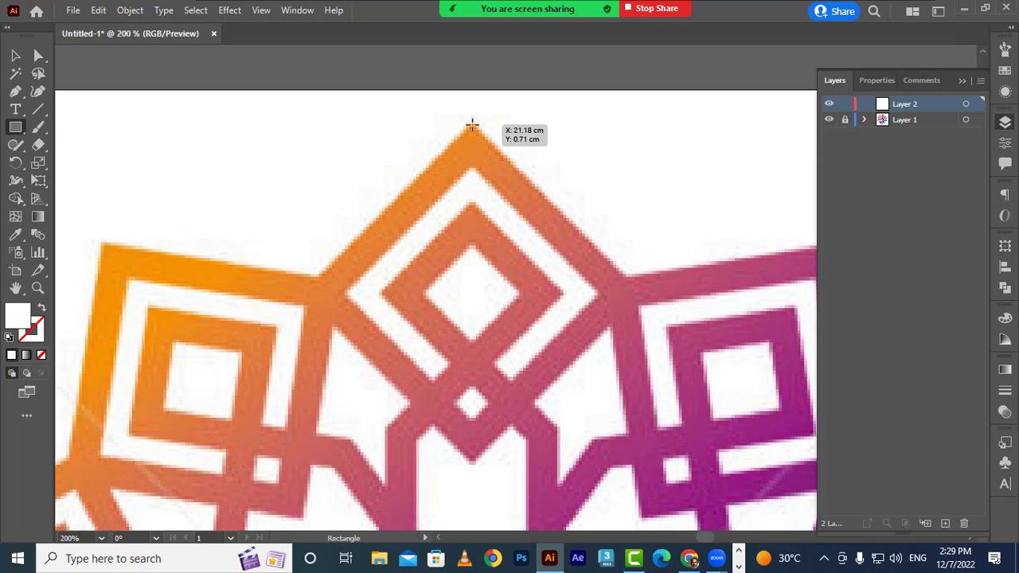
drag(472, 124, 645, 296)
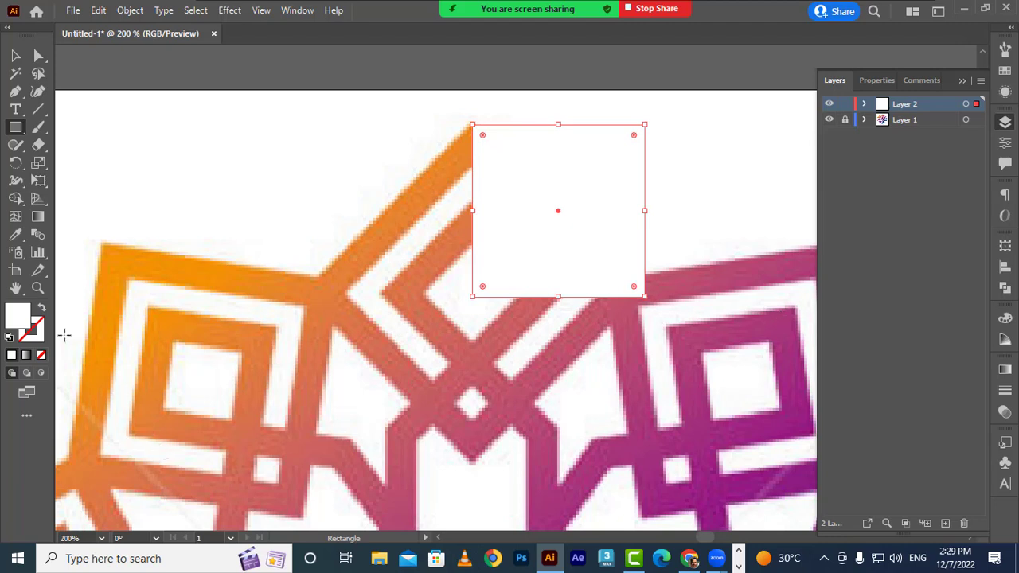
click(9, 338)
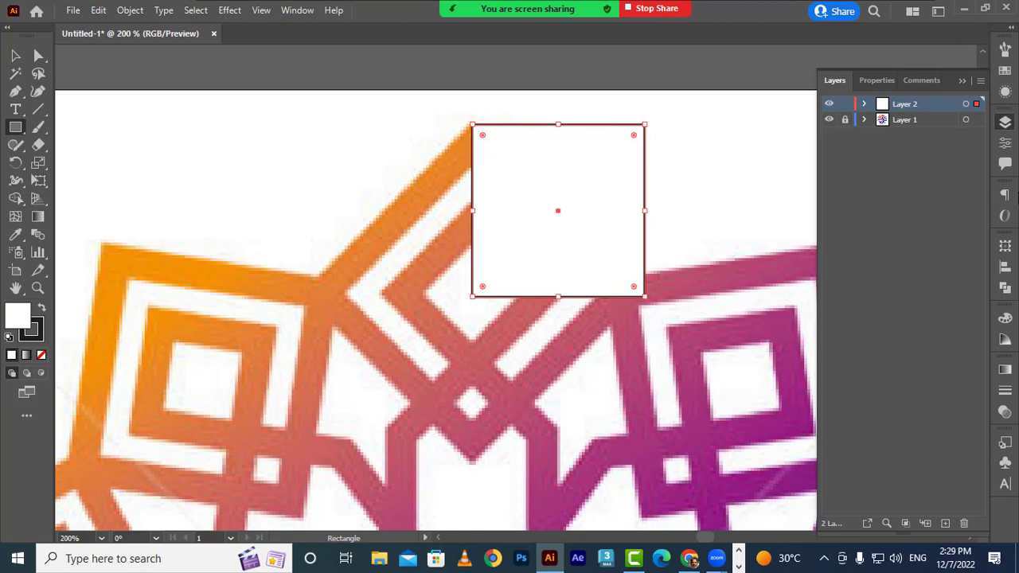
click(1006, 143)
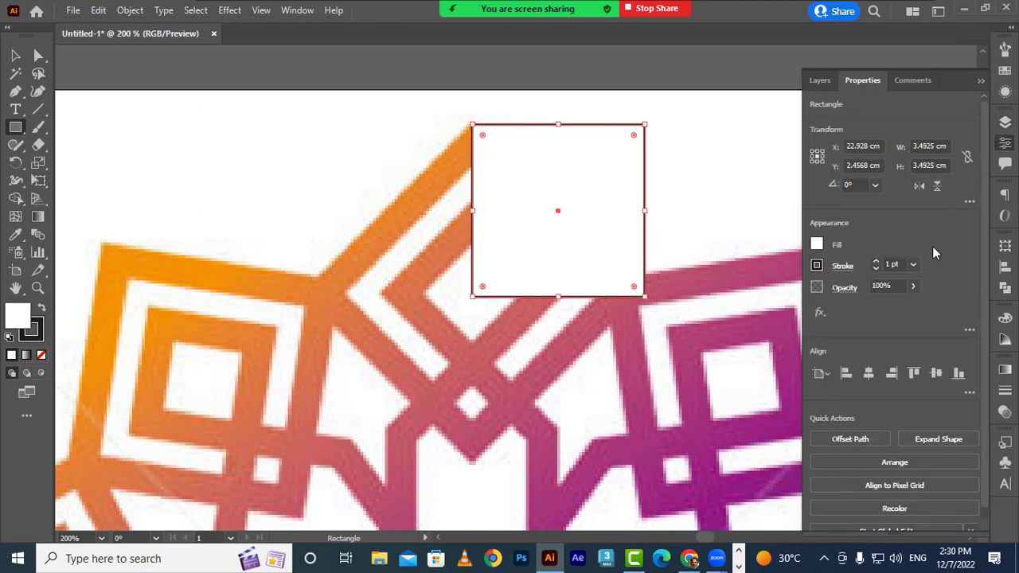
- Give the square a 6 pt outline and a red fill
click(913, 265)
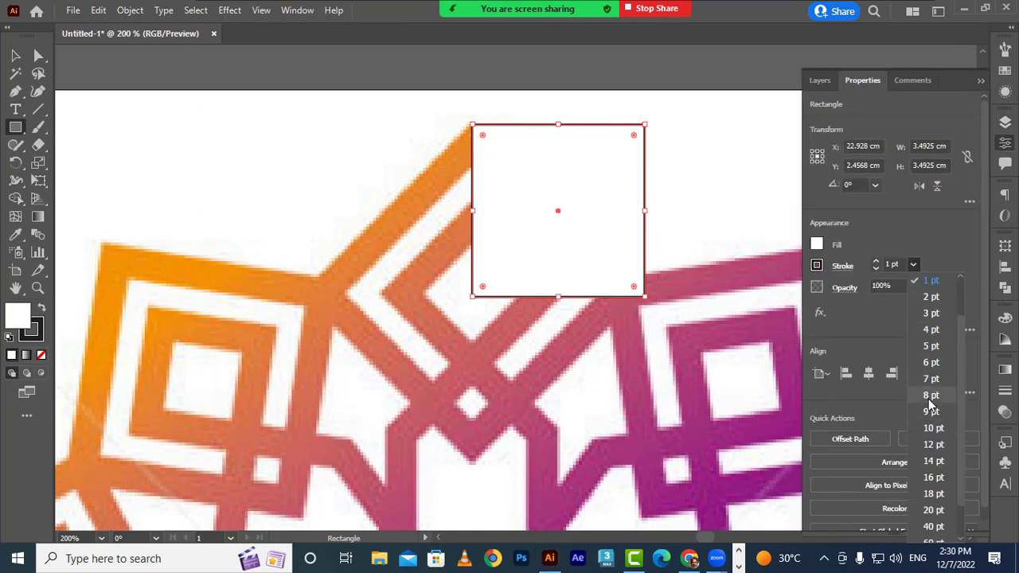
click(930, 363)
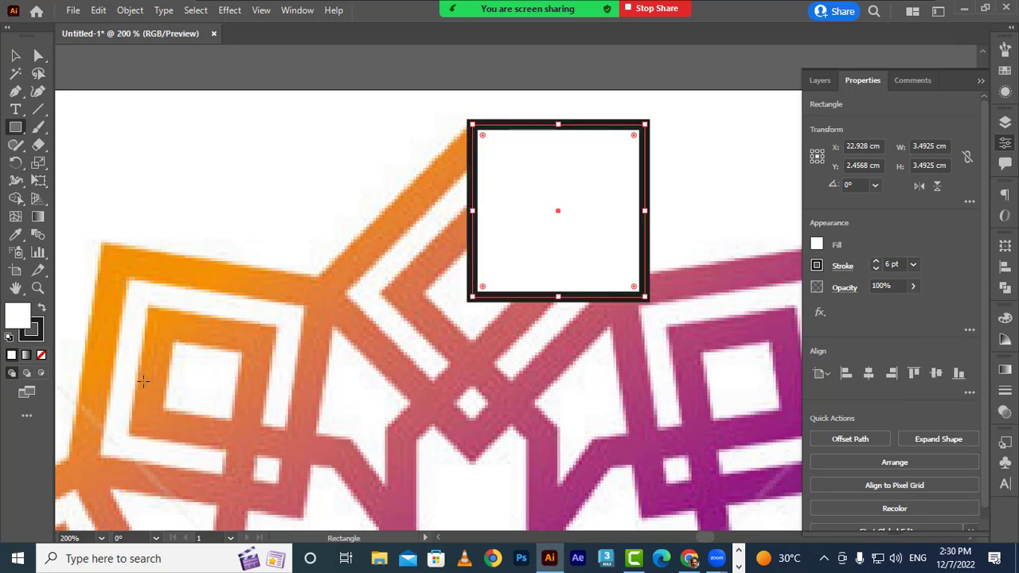
double_click(22, 318)
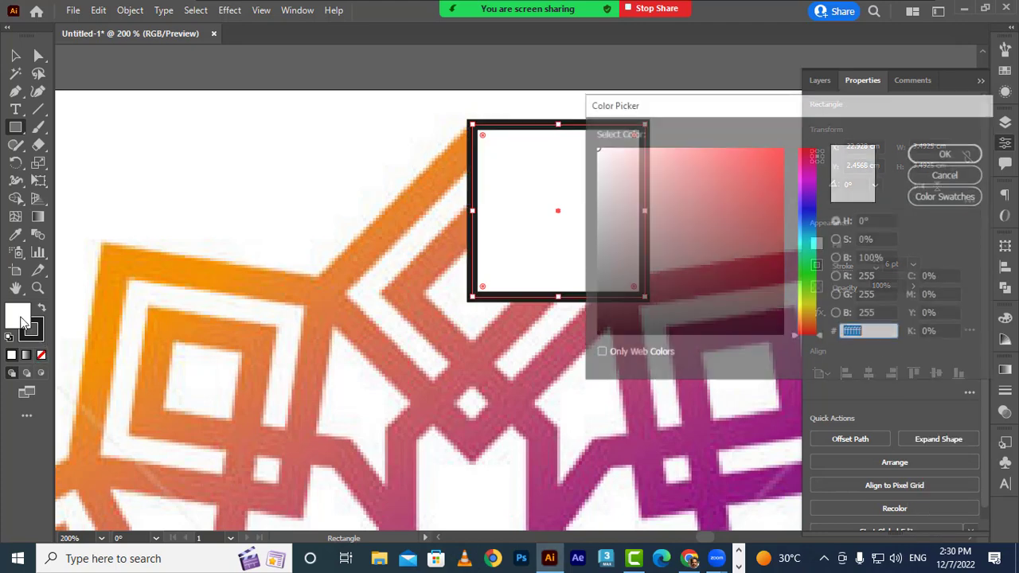
text(e01919)
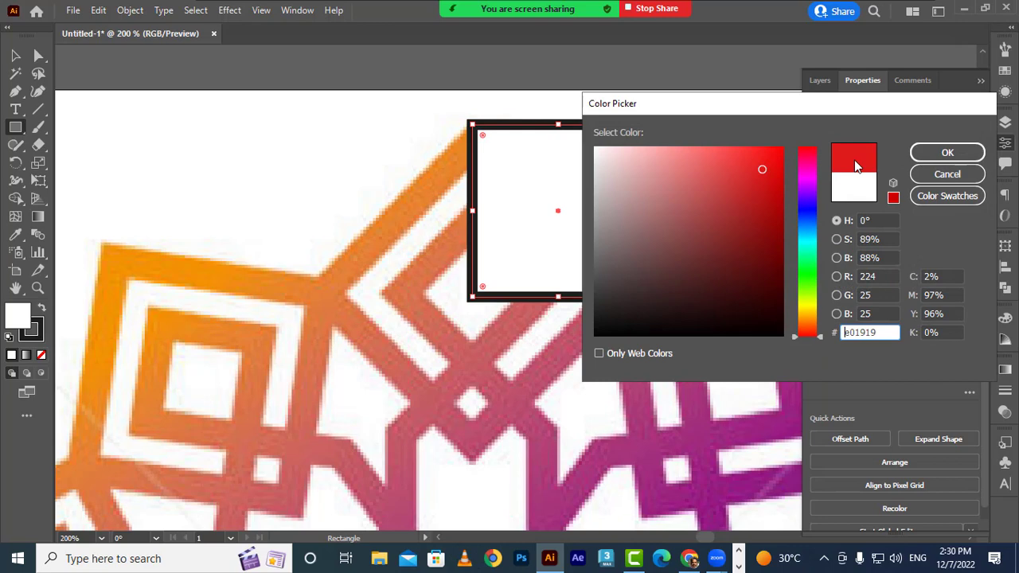
click(926, 154)
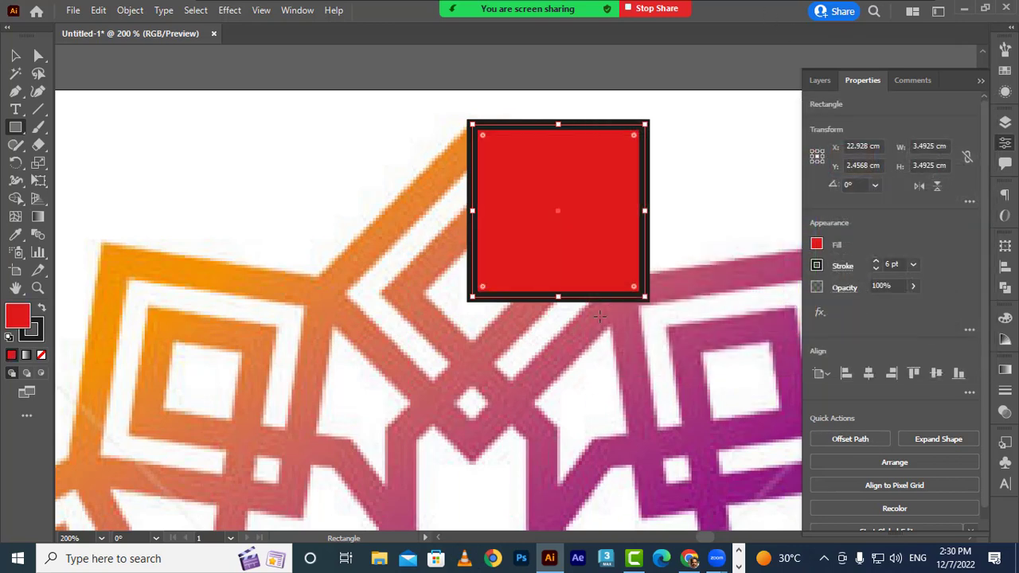
- Change the square's fill to a bright blue
double_click(21, 319)
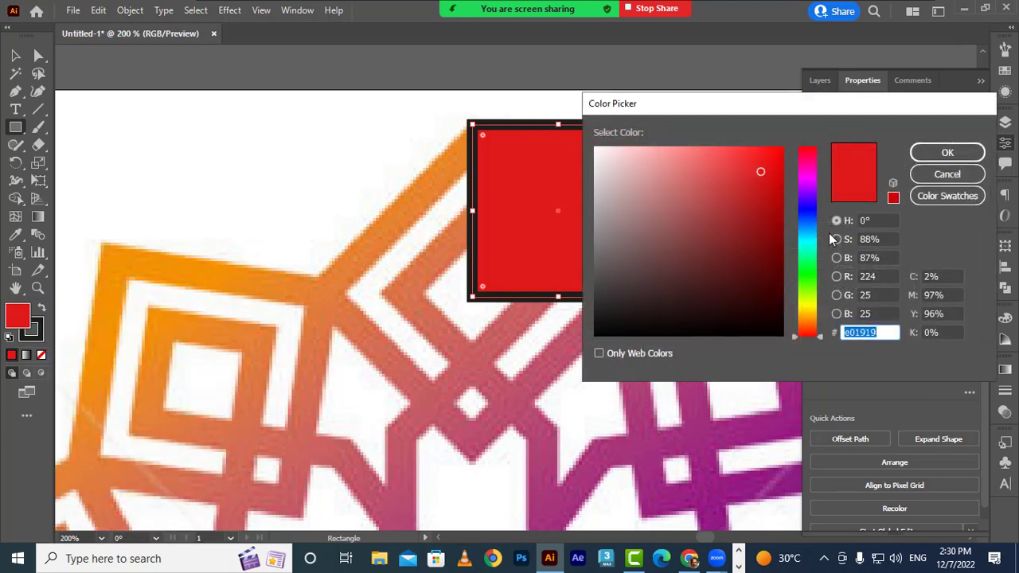
mouse_move(808, 150)
mouse_down()
mouse_move(814, 268)
mouse_move(813, 221)
mouse_move(811, 229)
mouse_up()
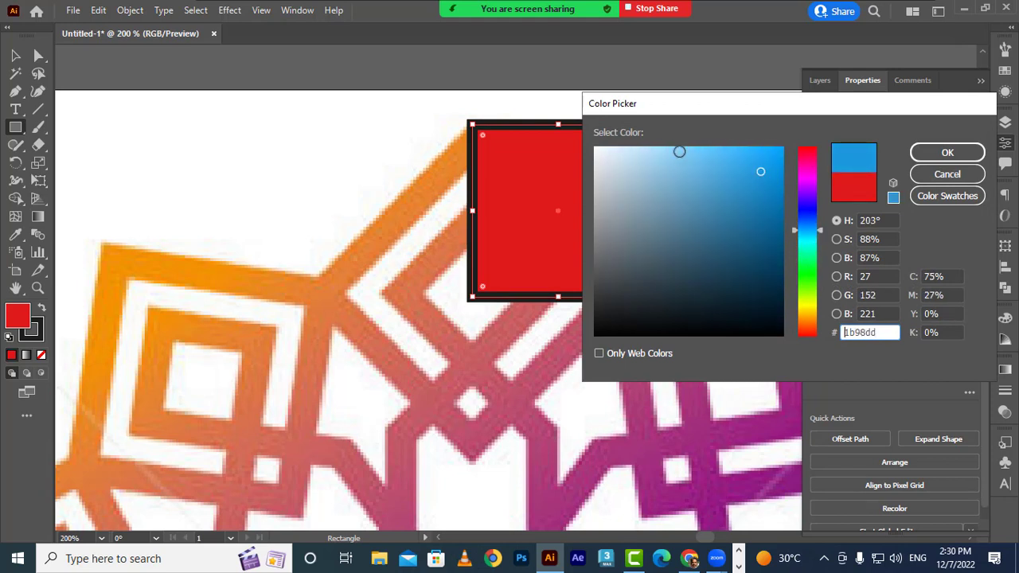
click(662, 163)
click(753, 292)
click(743, 186)
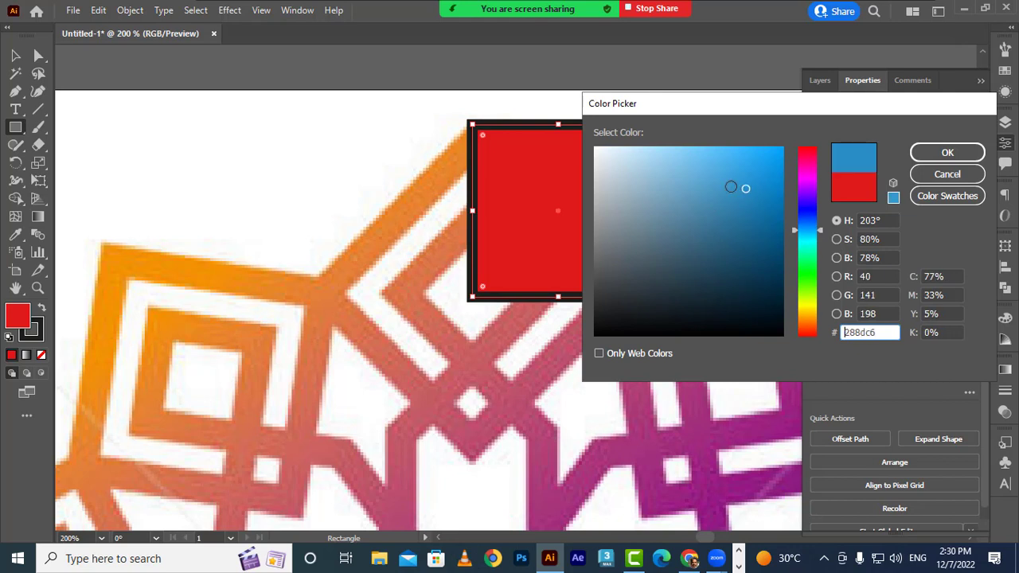
click(636, 178)
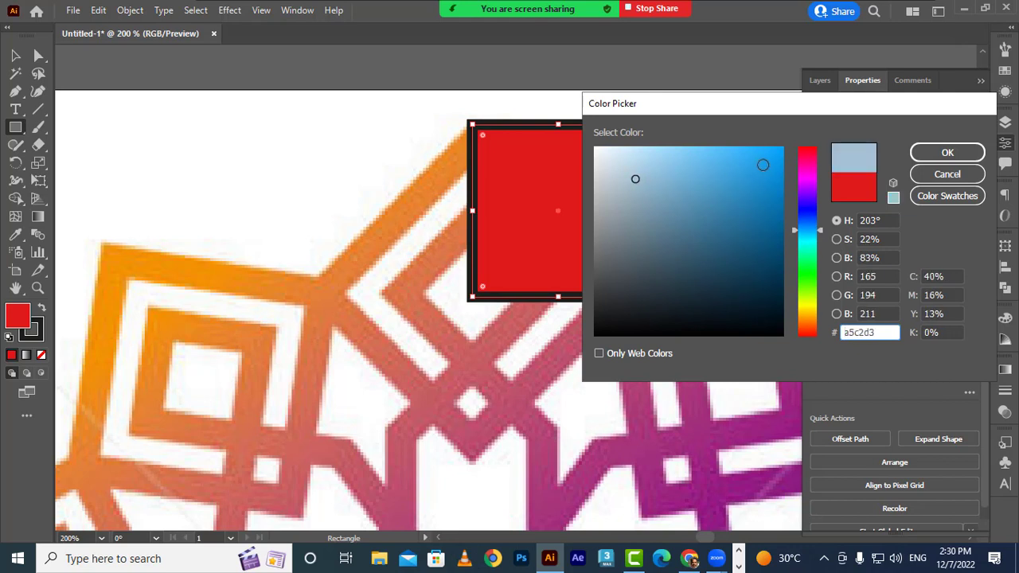
click(762, 166)
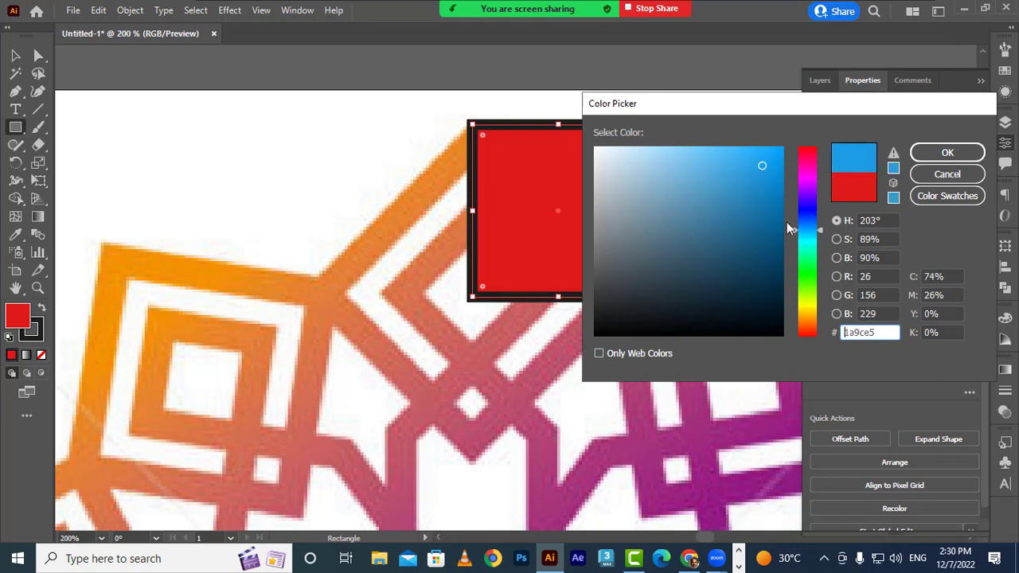
click(947, 153)
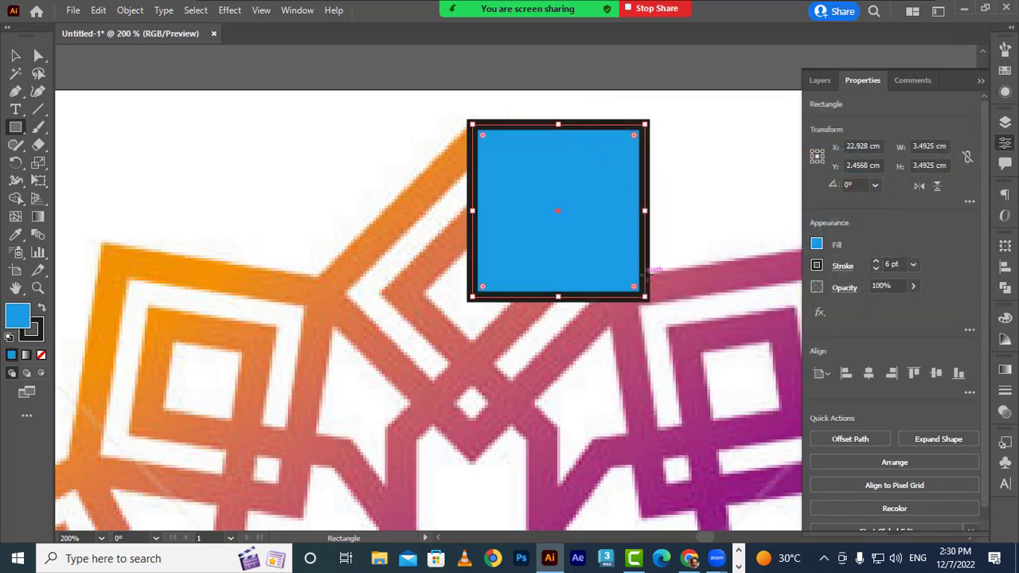
- Give the square a purple outline, then reset it to white fill and black outline
double_click(41, 335)
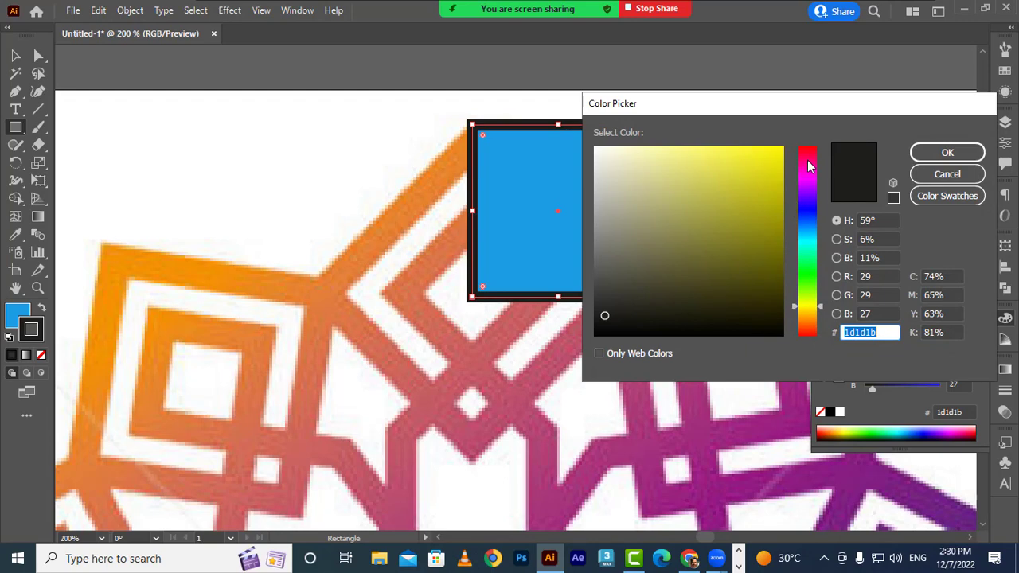
click(809, 188)
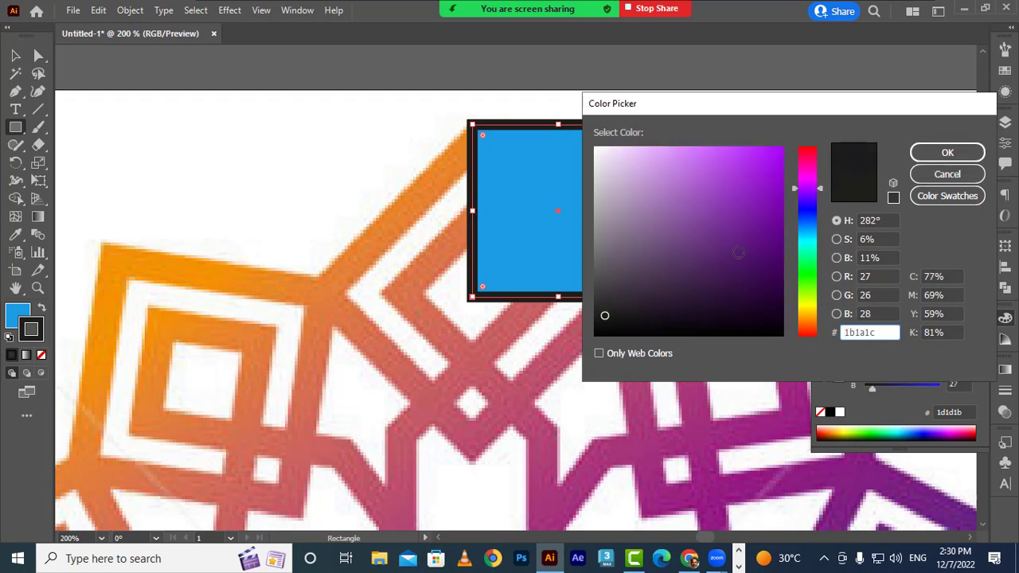
click(771, 198)
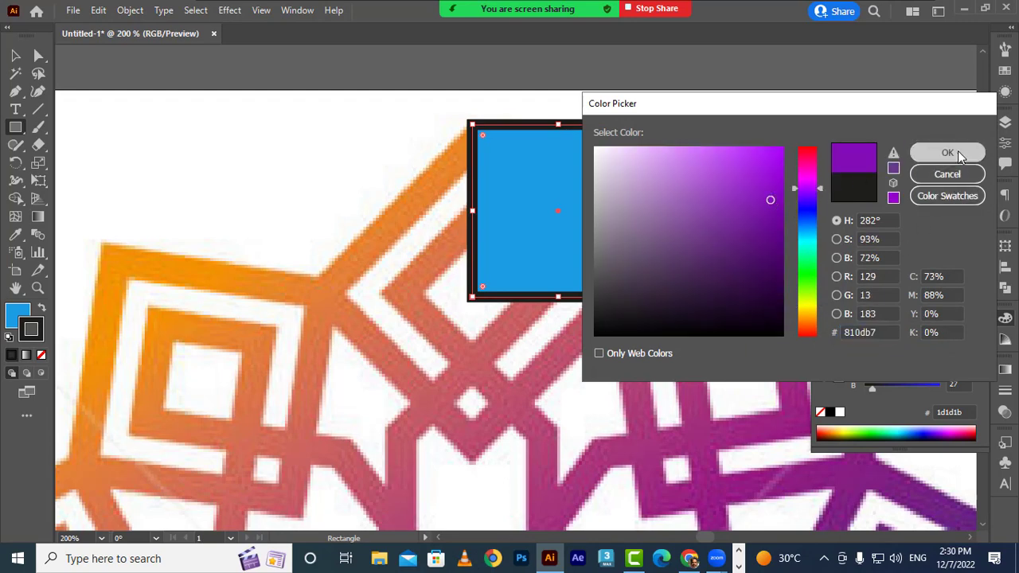
click(948, 152)
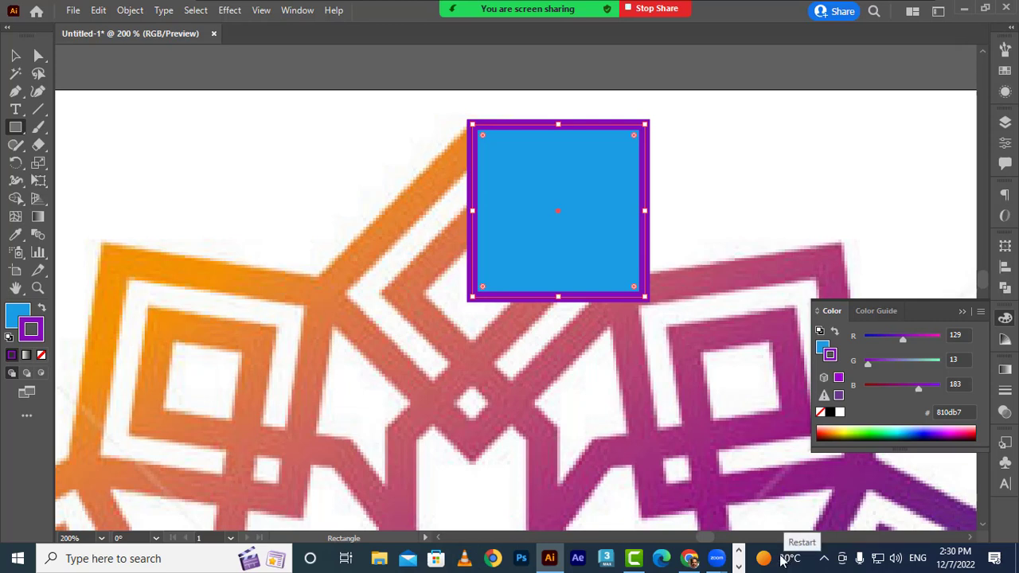
click(8, 339)
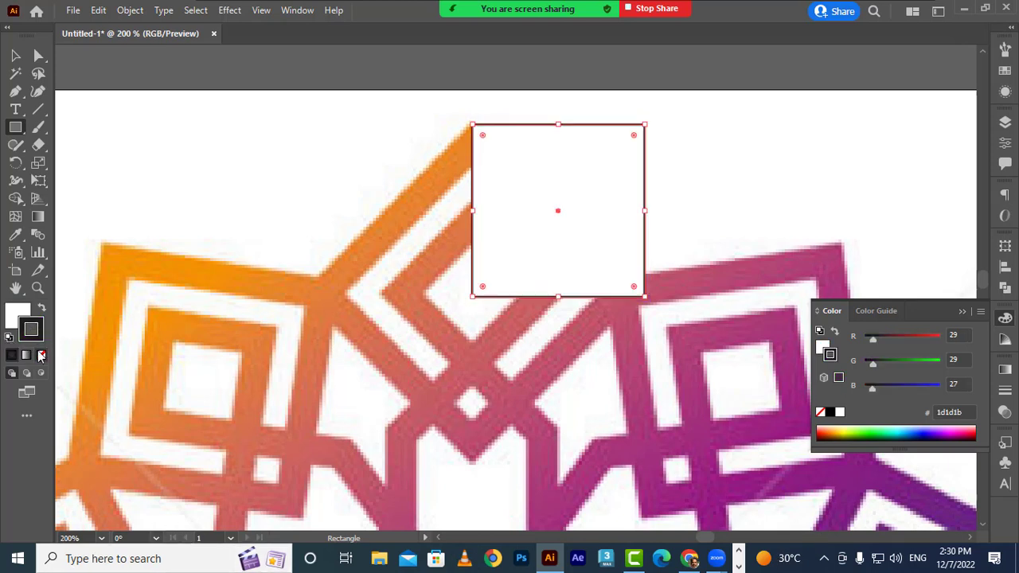
click(21, 315)
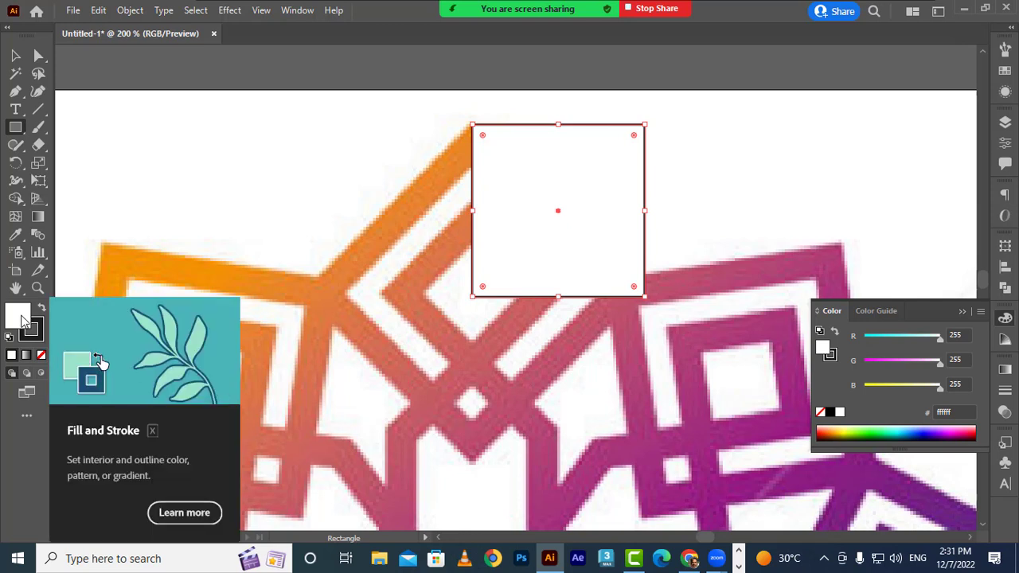
- Try a bright orange fill, then reset to defaults and set the square's fill to None
double_click(24, 321)
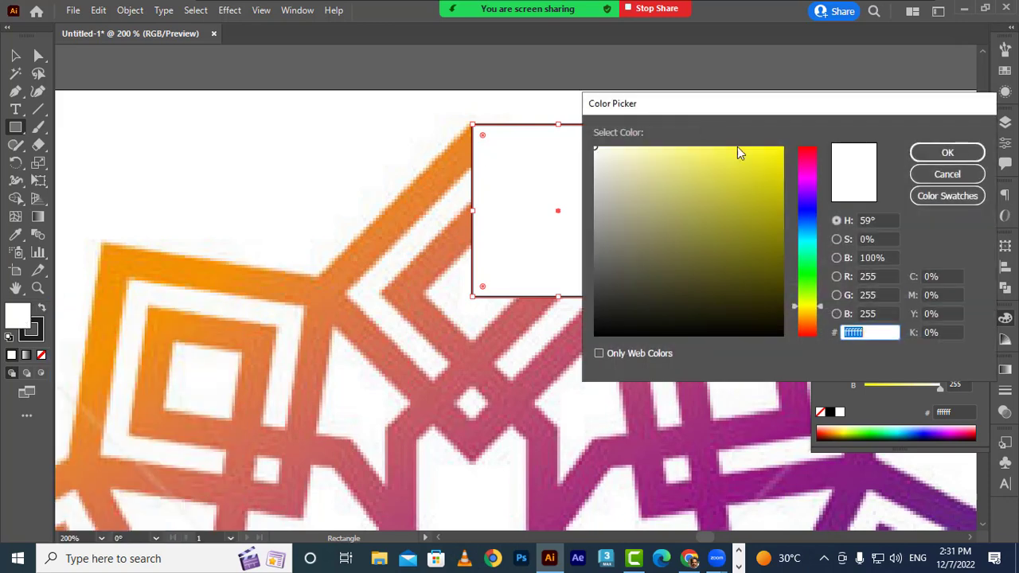
mouse_move(813, 307)
mouse_down()
mouse_move(813, 166)
mouse_move(818, 316)
mouse_up()
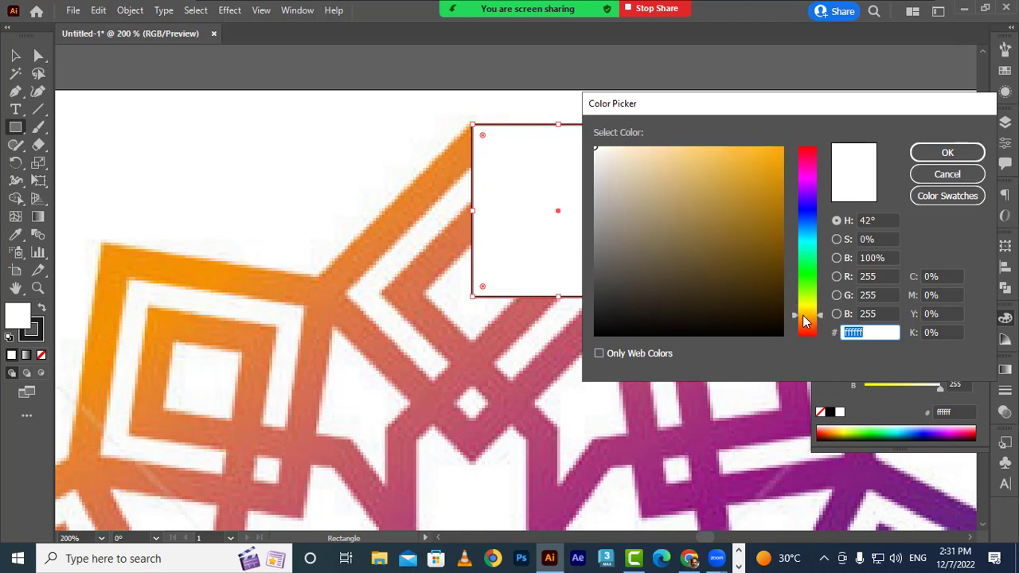
drag(768, 161, 778, 152)
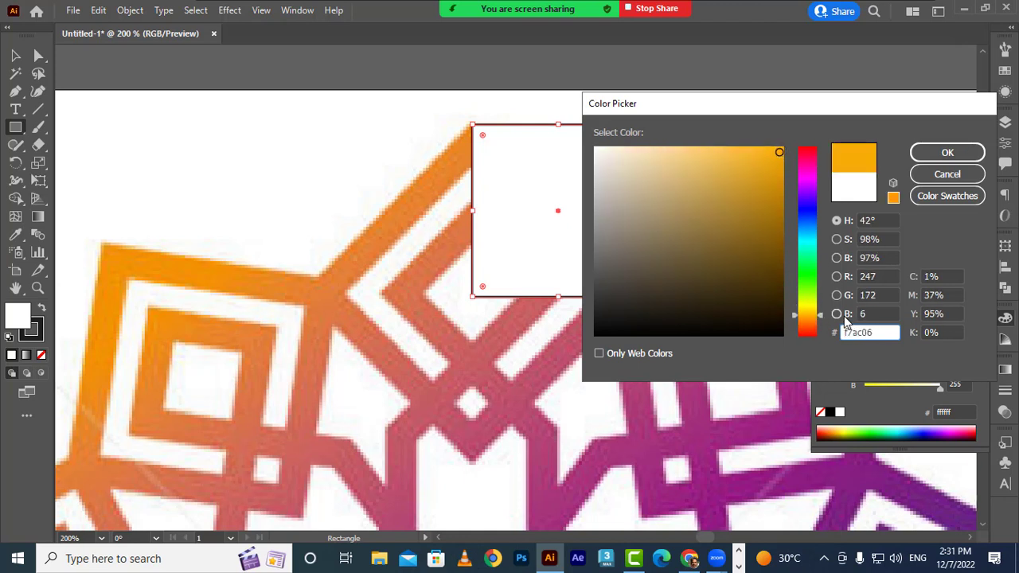
drag(823, 316, 822, 323)
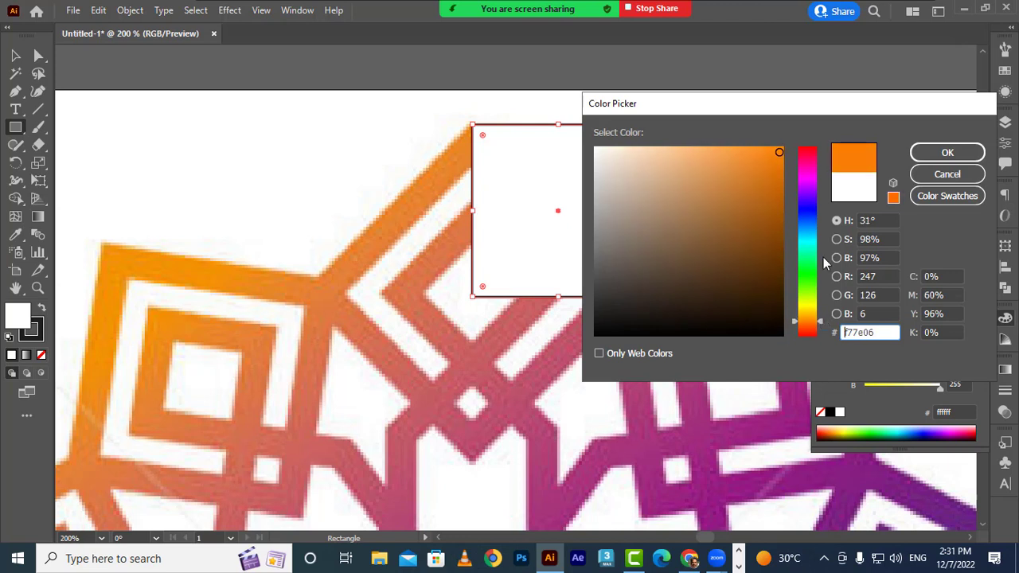
drag(780, 152, 784, 146)
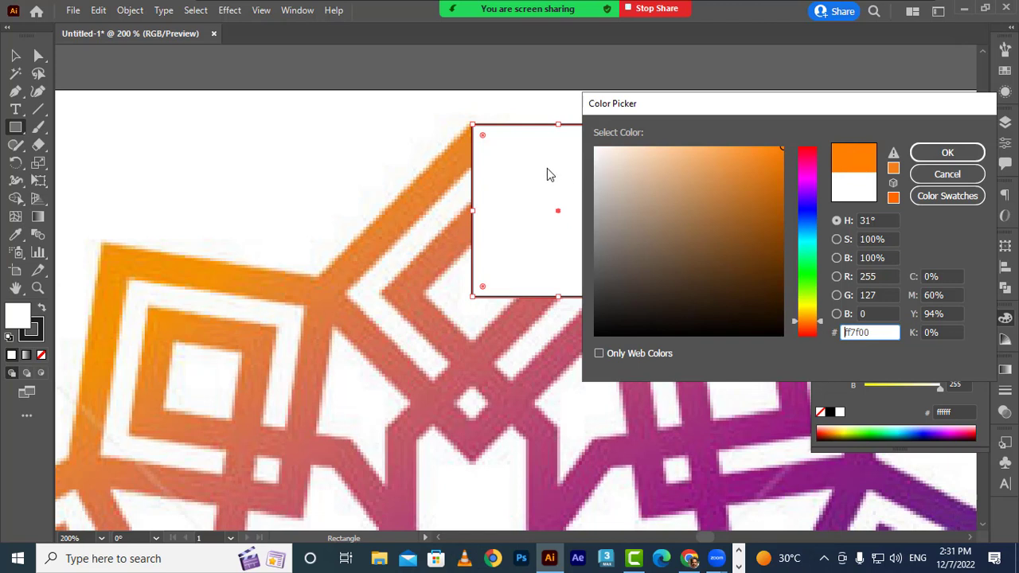
click(947, 152)
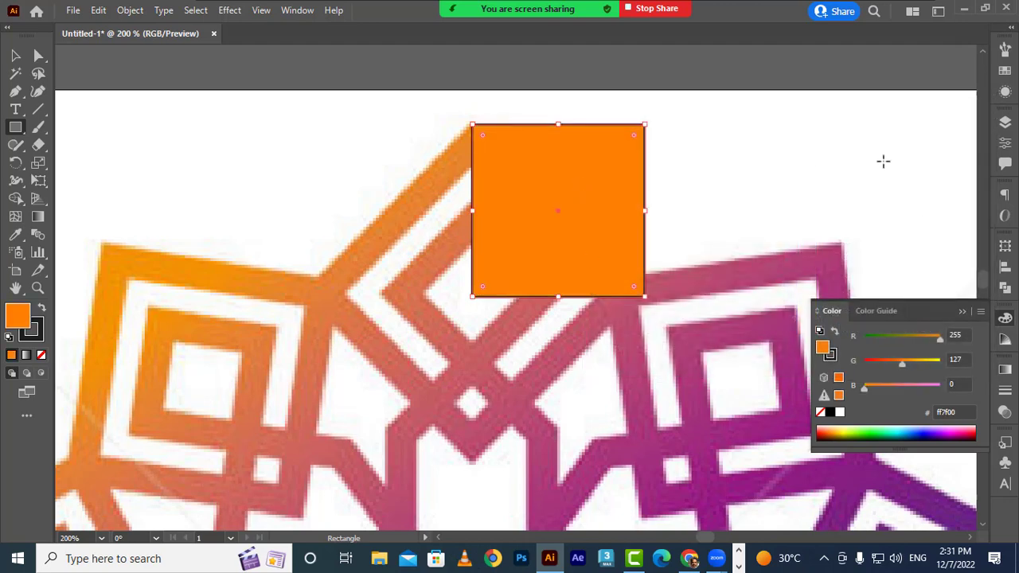
click(9, 338)
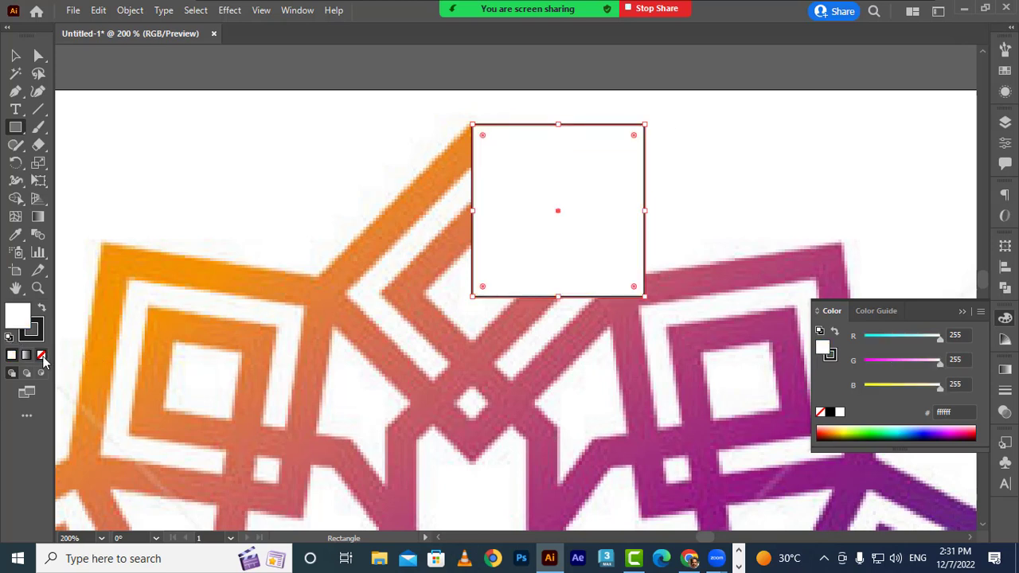
click(41, 355)
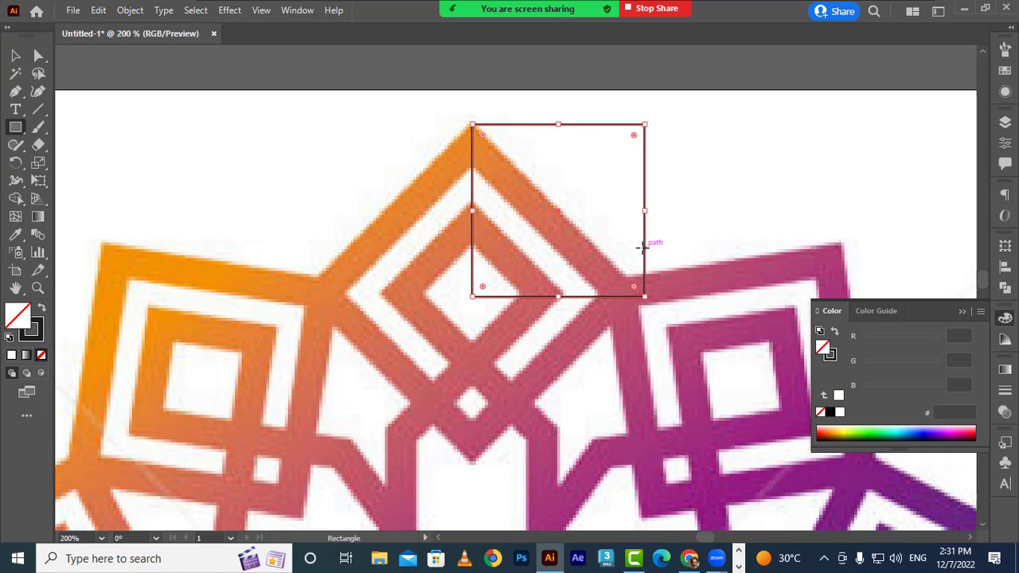
- Move the square right, rotate it about 30° clockwise and enlarge it toward the left
click(16, 57)
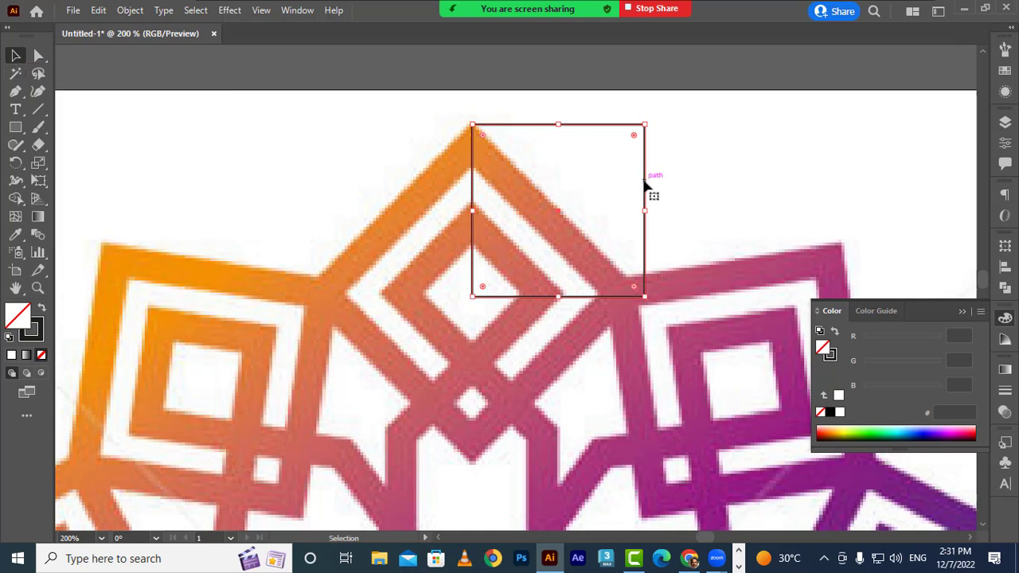
drag(645, 185, 833, 185)
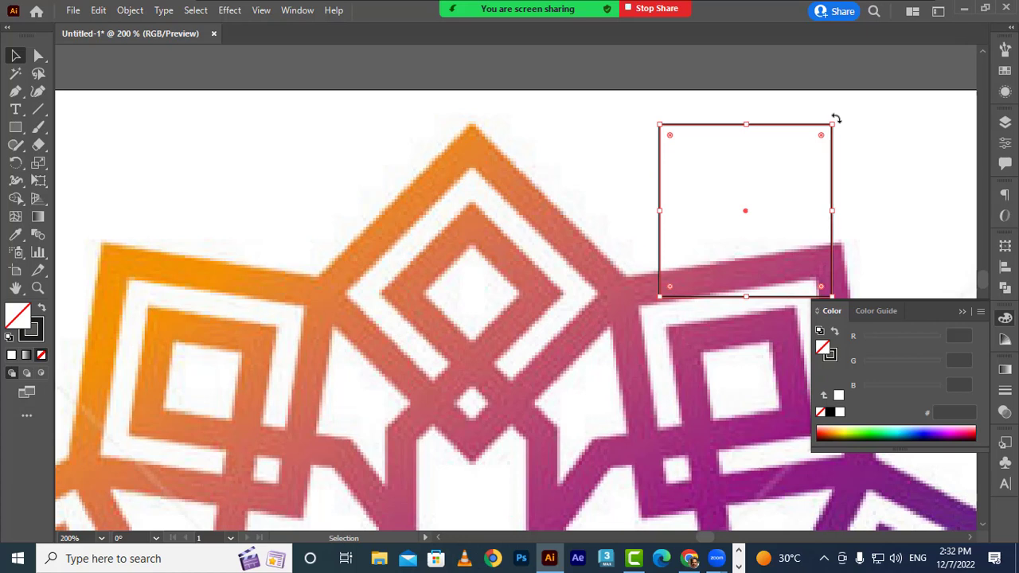
drag(836, 119, 720, 322)
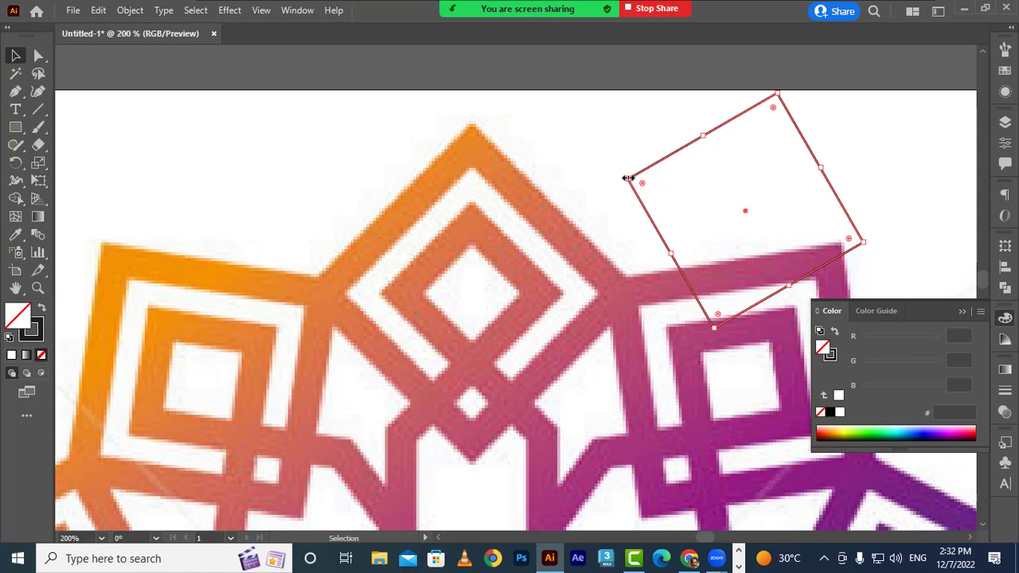
drag(626, 178, 538, 177)
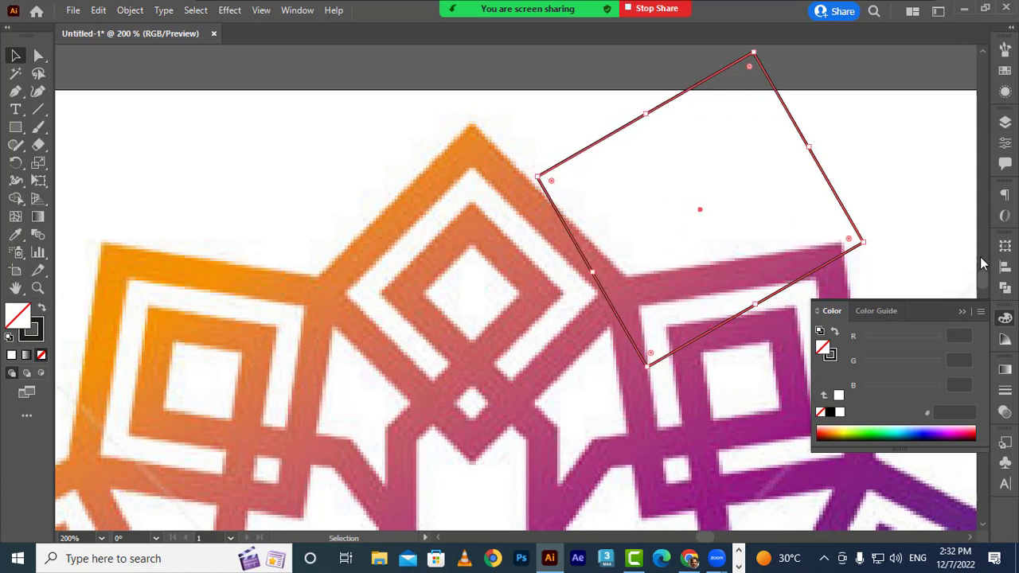
- Undo the rotation, resize and move so the square sits upright at the star's top point
key(a)
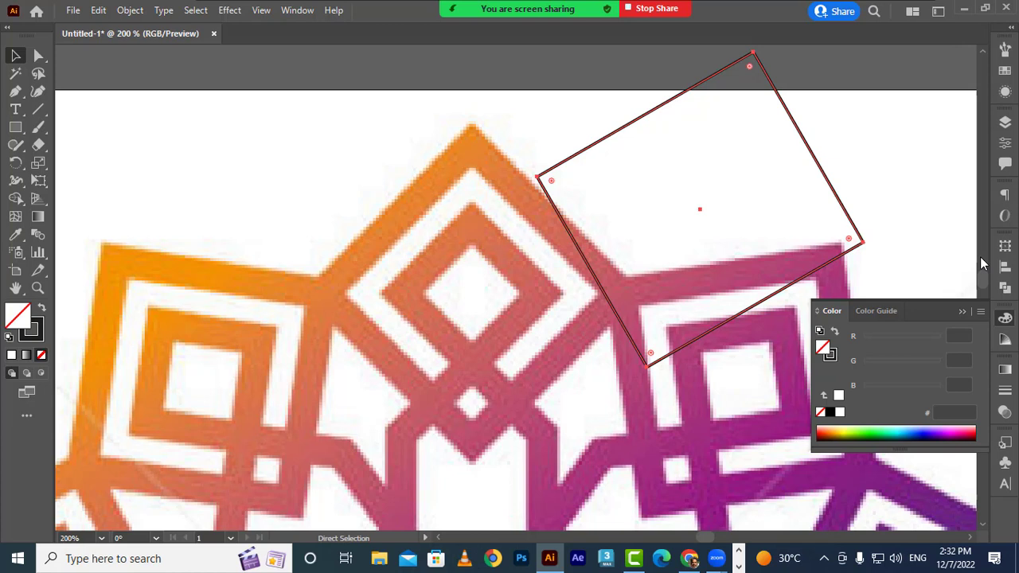
key(ctrl+z)
key(ctrl+z)
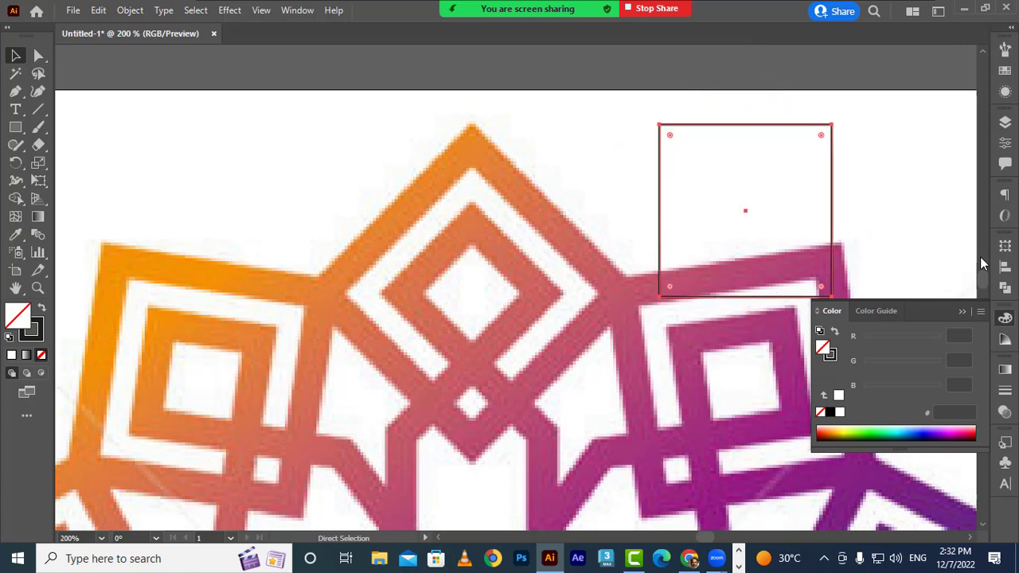
key(ctrl+z)
key(v)
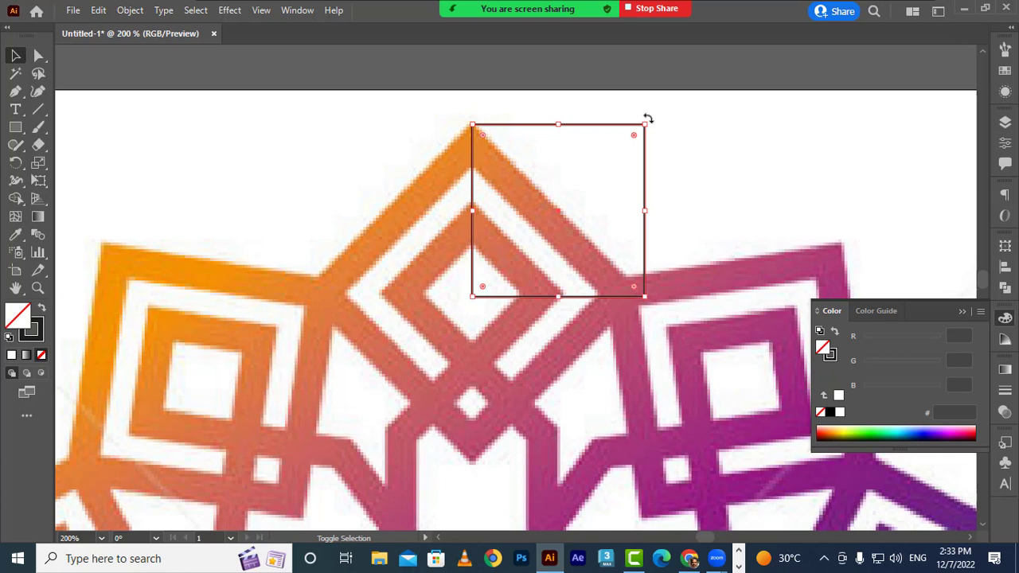
- Rotate the square 45°, place it on the star's top diamond and scale it to about 4.25 x 4.25 cm
drag(648, 118, 679, 189)
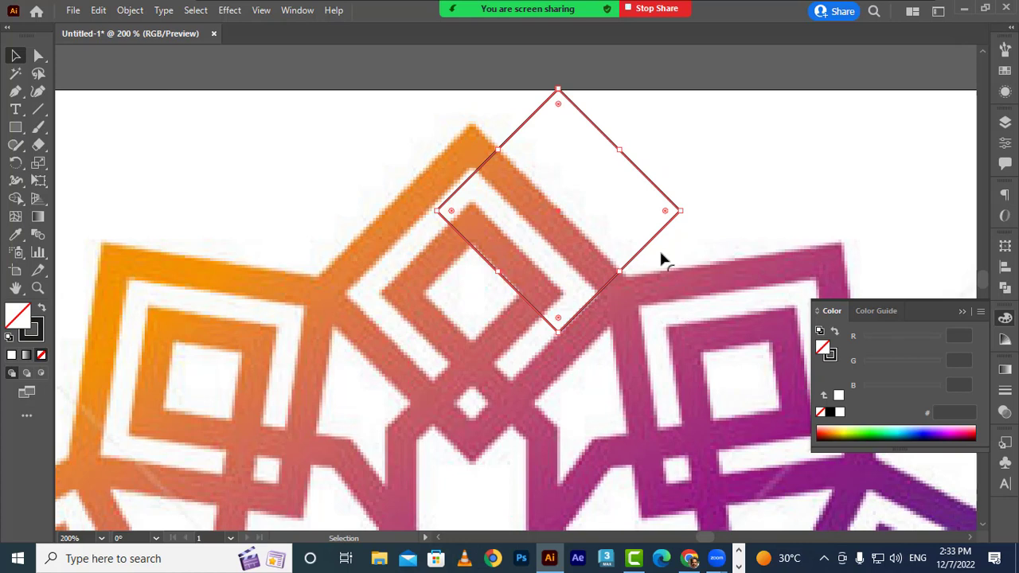
drag(651, 245, 568, 300)
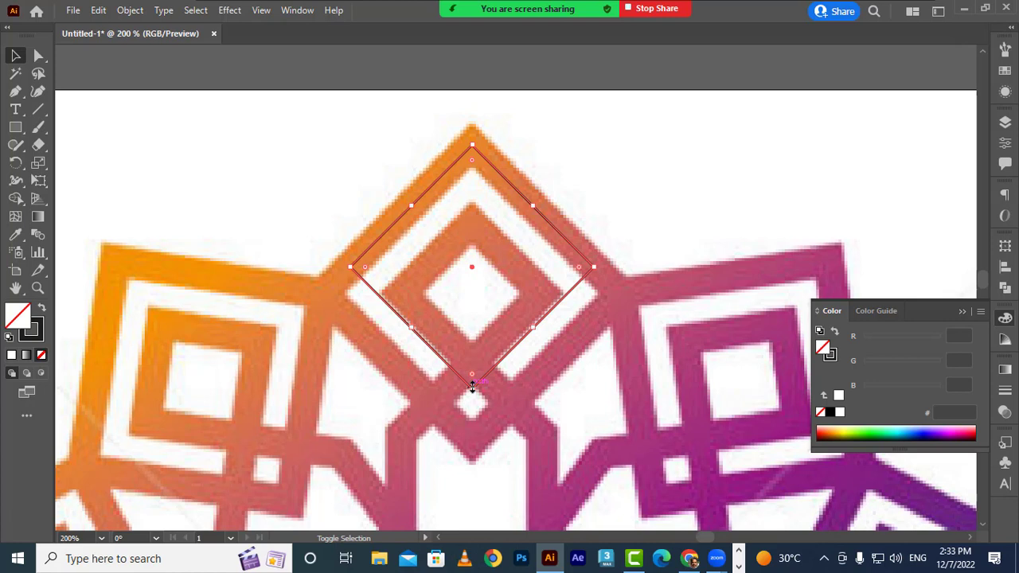
drag(472, 385, 473, 444)
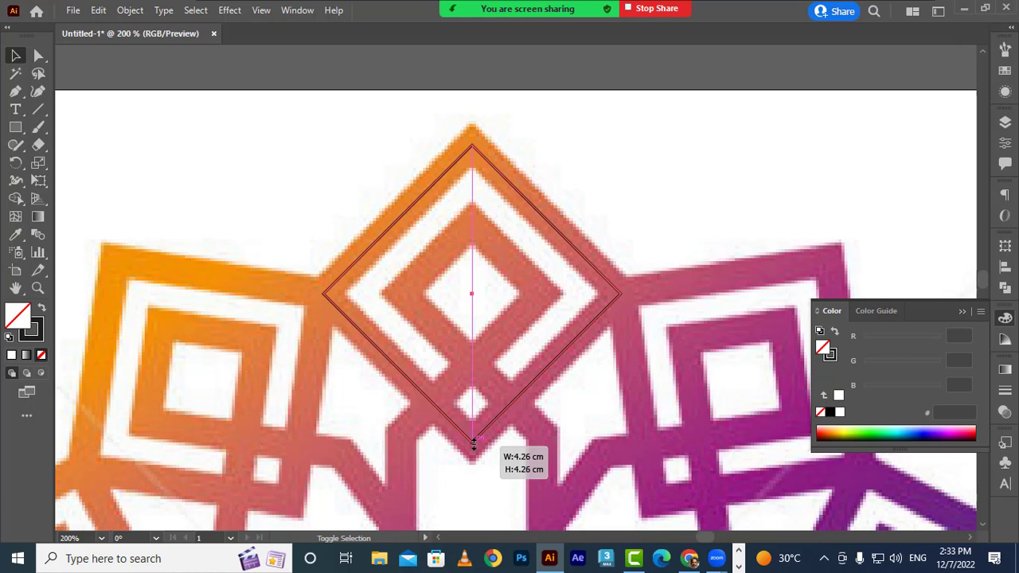
drag(474, 444, 473, 441)
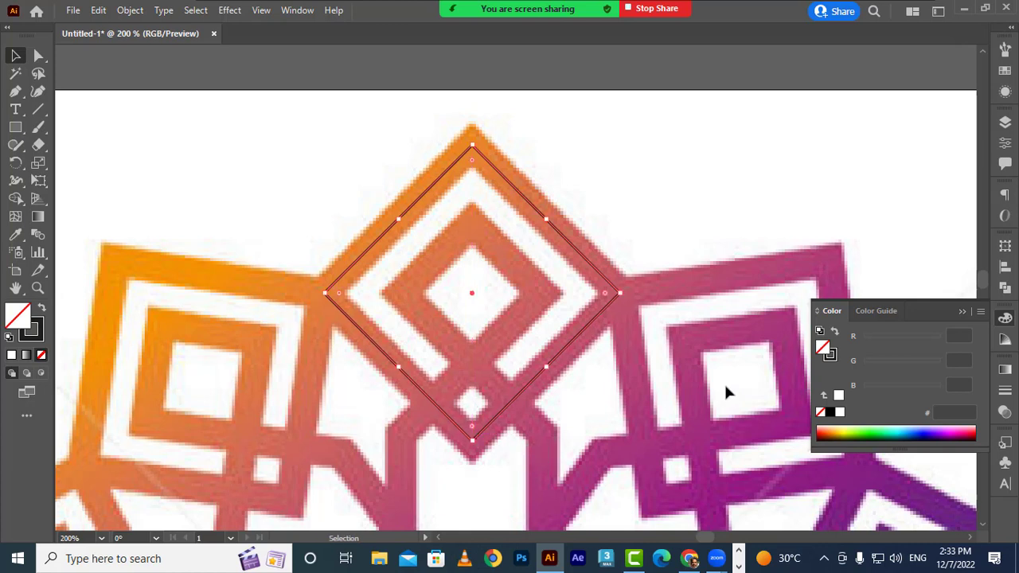
- Set the diamond's stroke weight to 18 pt in the Properties panel, then collapse the panel
click(1005, 144)
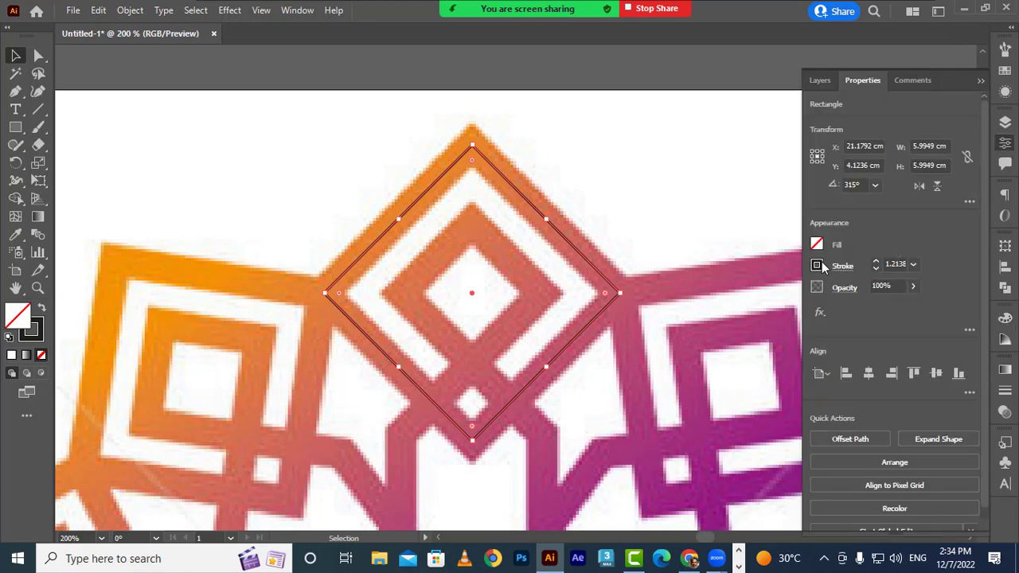
click(914, 266)
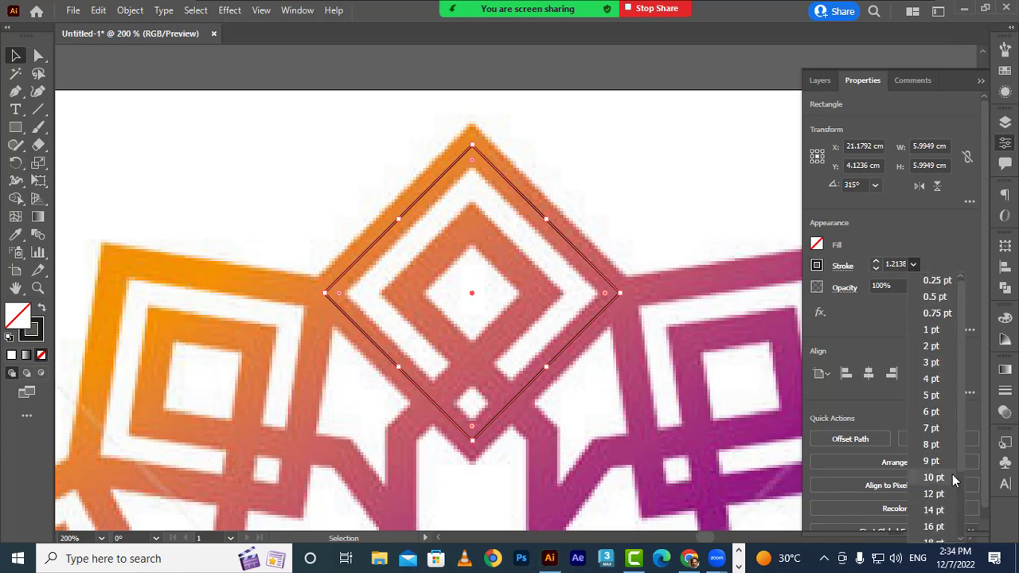
scroll(933, 516, down, 2)
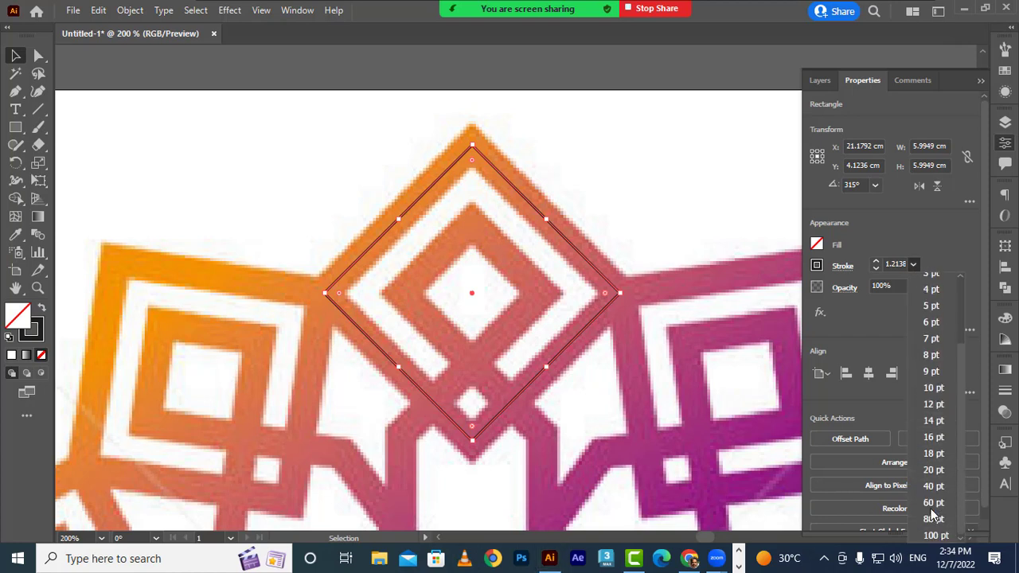
click(933, 453)
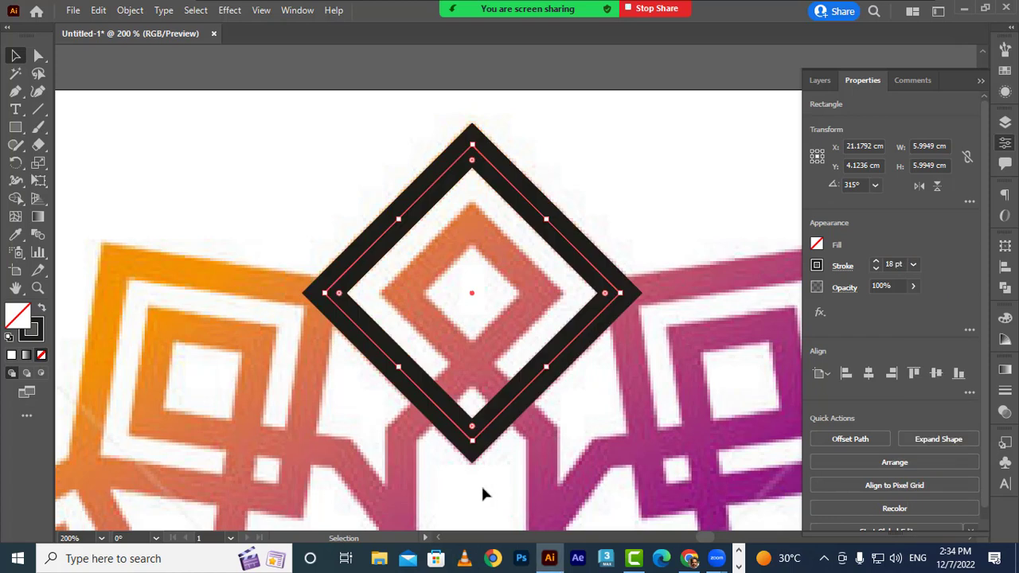
click(980, 82)
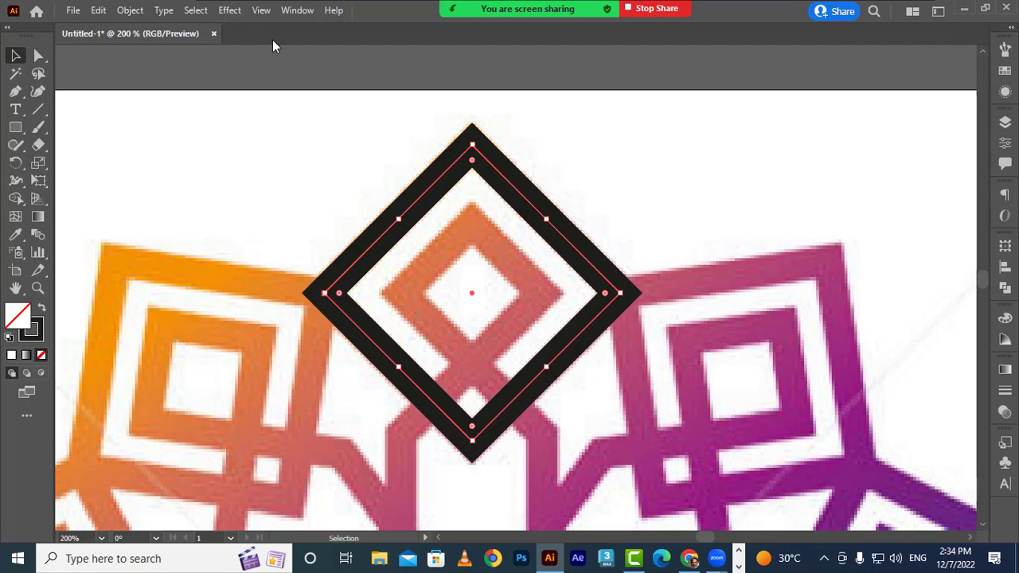
click(96, 11)
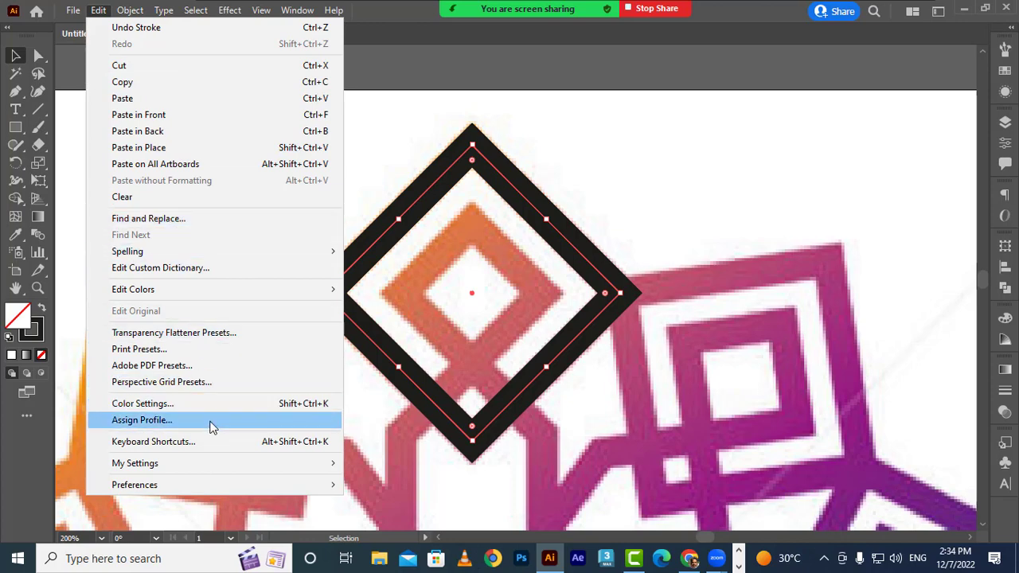
mouse_move(73, 11)
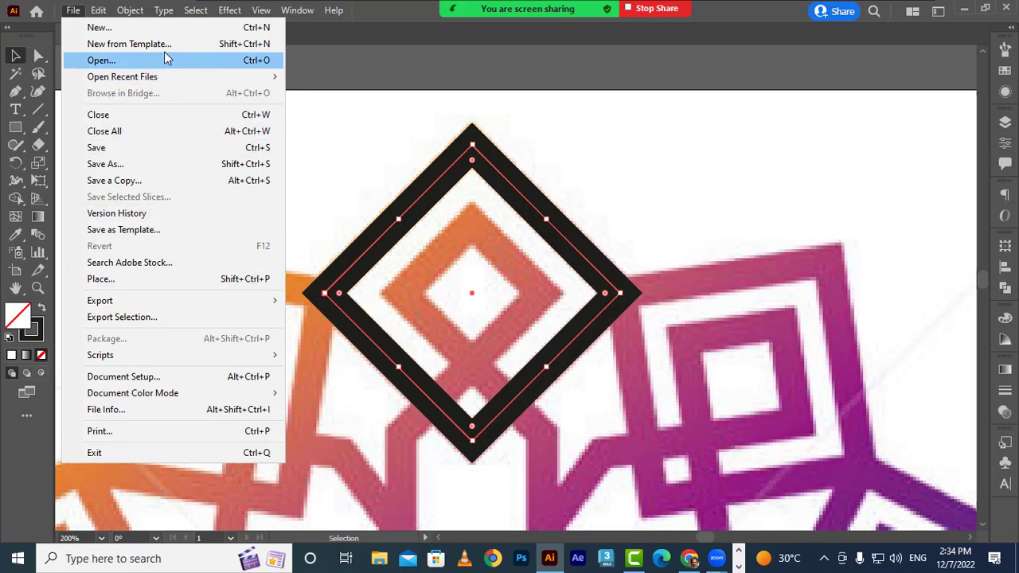
mouse_move(133, 10)
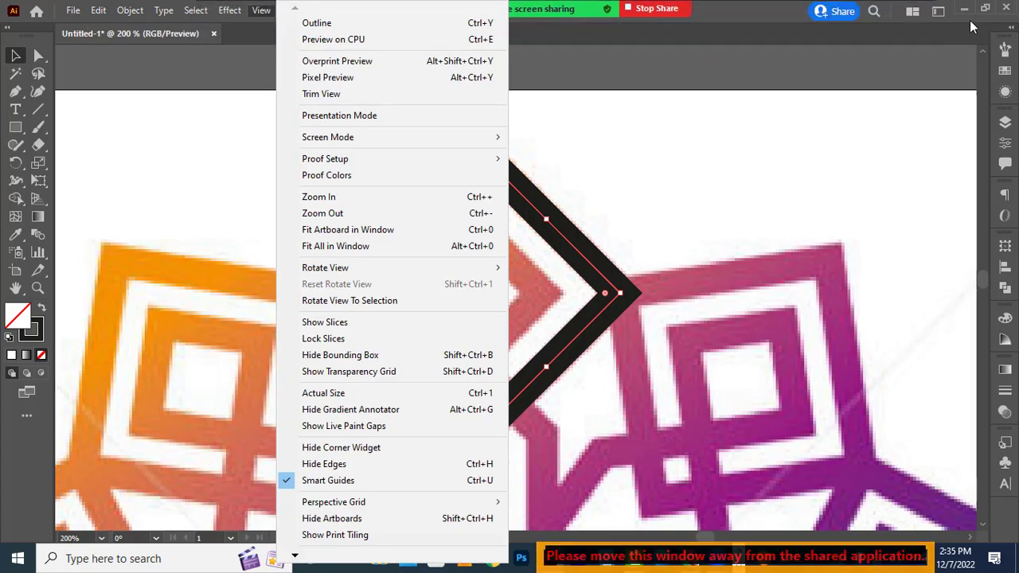
click(980, 48)
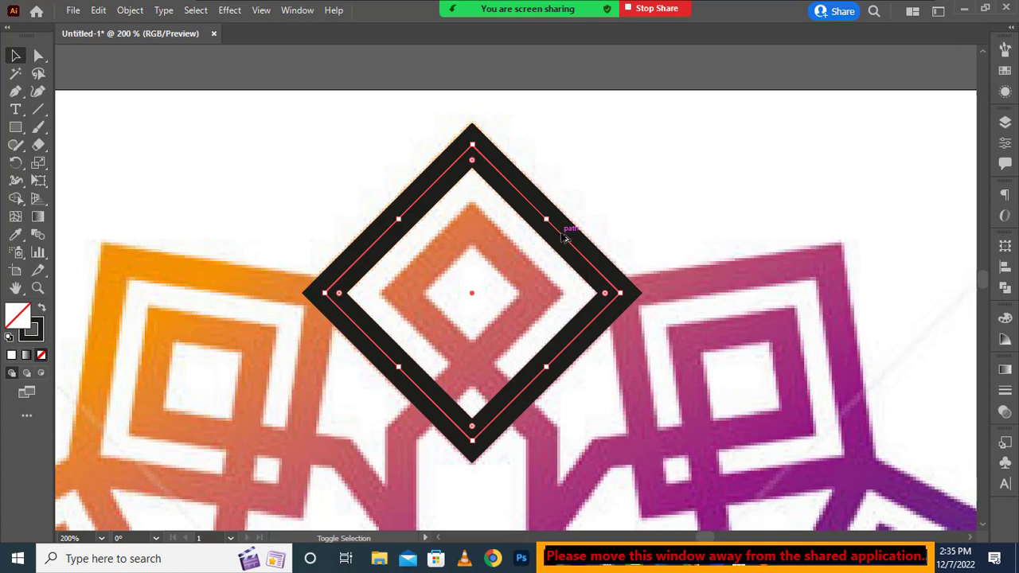
- Duplicate the black diamond so the copy sits exactly over the original
key(alt+shift+Right)
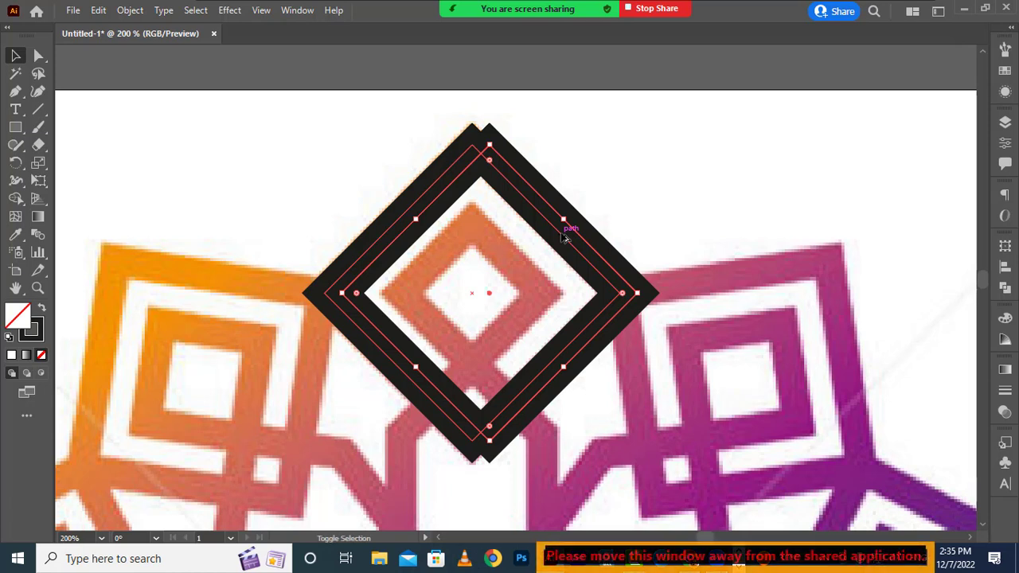
key(ctrl+z)
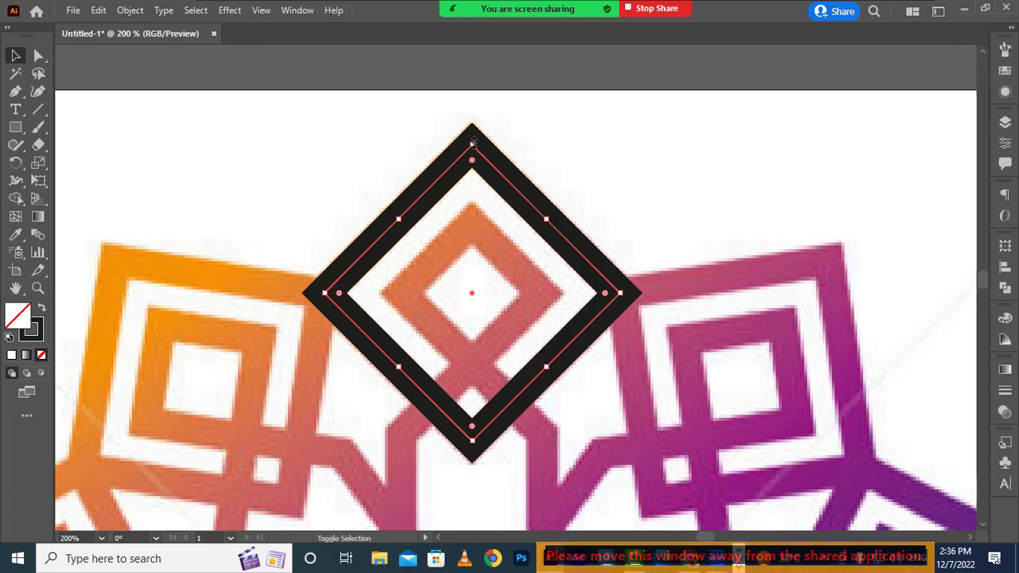
- Shrink the copied diamond to 2 x 2 cm over the star's inner diamond band
drag(473, 142, 473, 213)
key(ctrl+z)
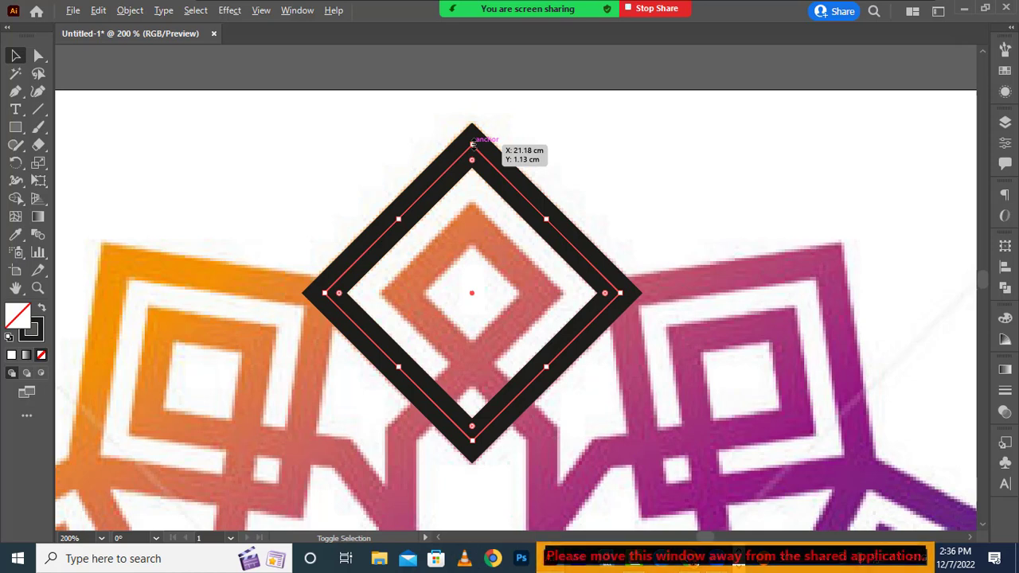
drag(473, 144, 473, 223)
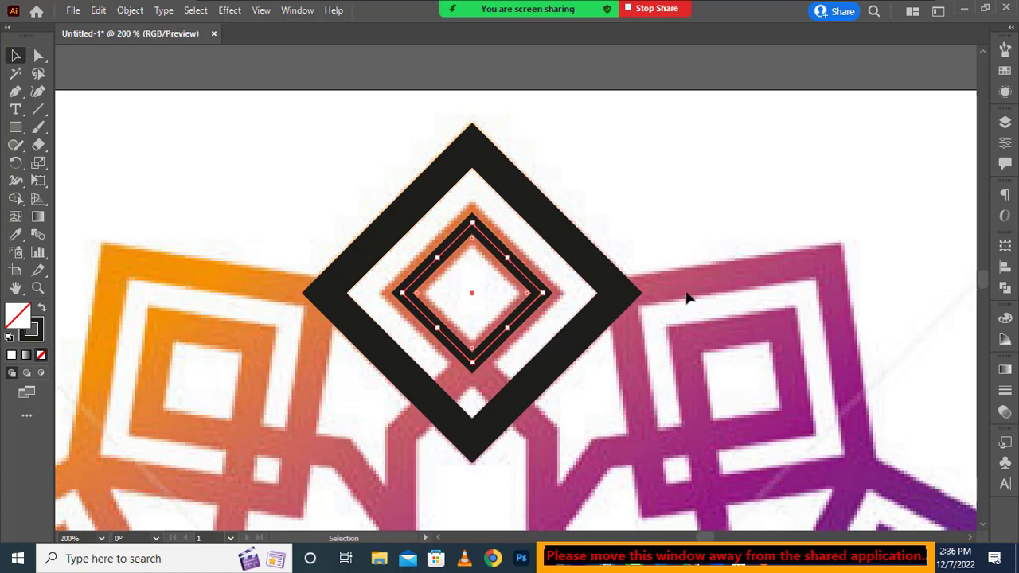
- Give the inner diamond an 18 pt stroke weight
click(1005, 142)
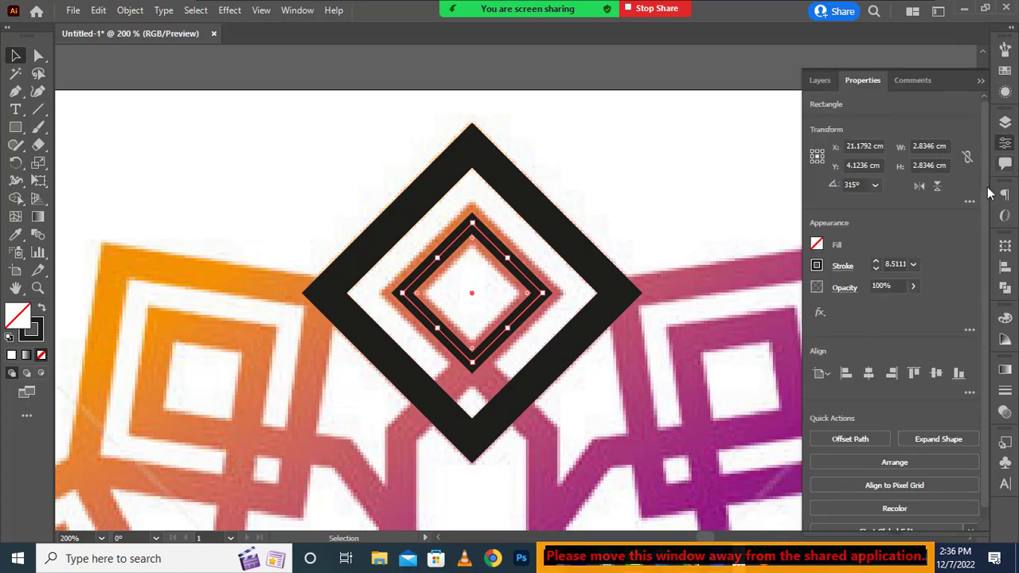
click(913, 264)
scroll(940, 439, down, 3)
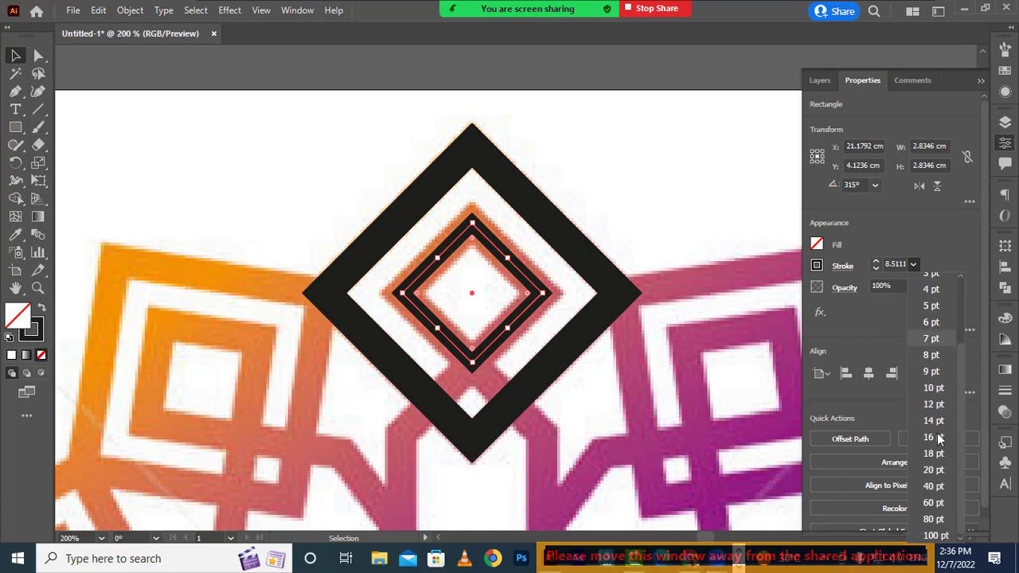
click(929, 450)
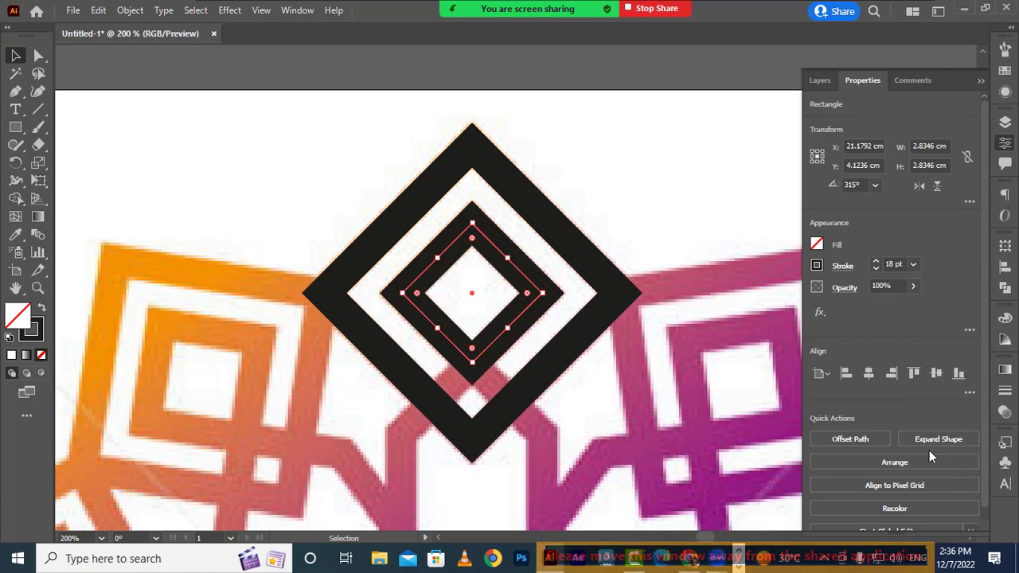
- Deselect everything, pan to the lower part of the artwork and pick the Rectangle Tool
click(630, 73)
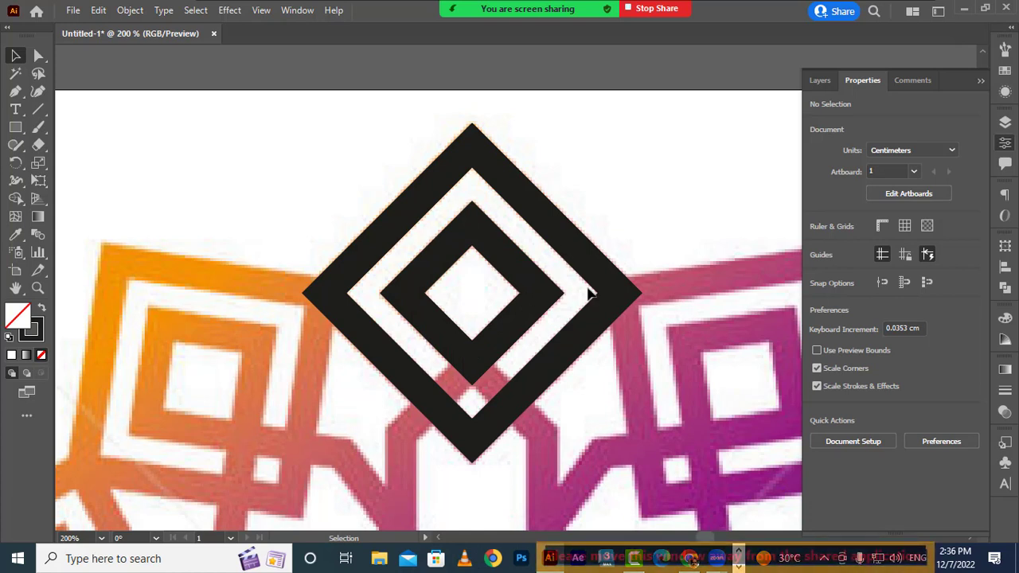
key(space)
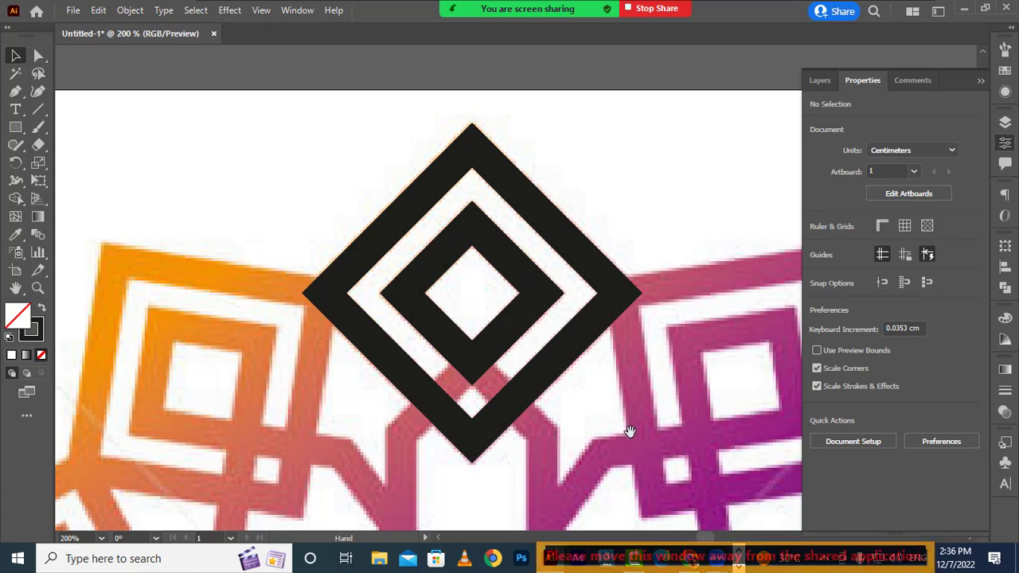
drag(628, 433, 608, 218)
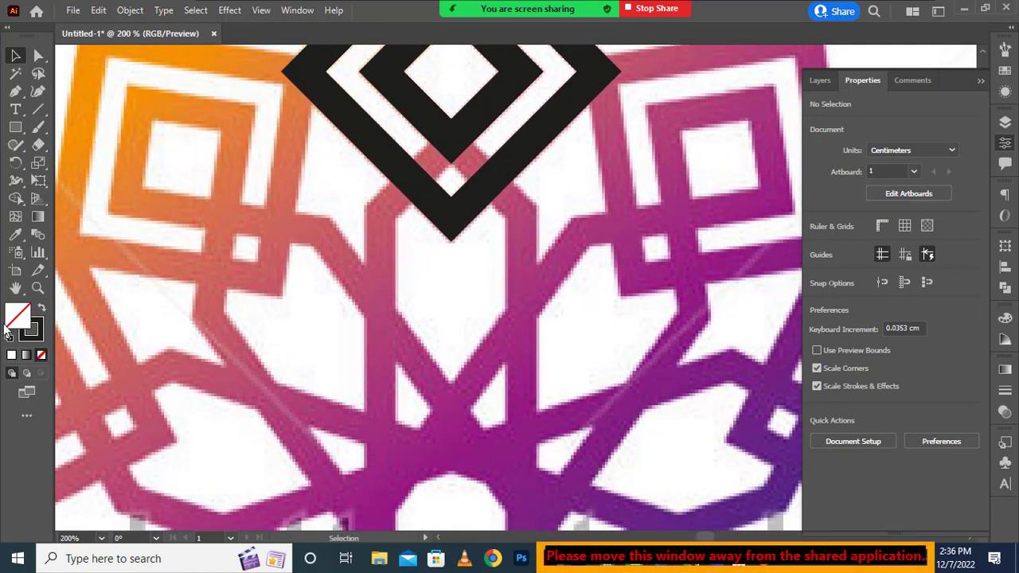
click(15, 128)
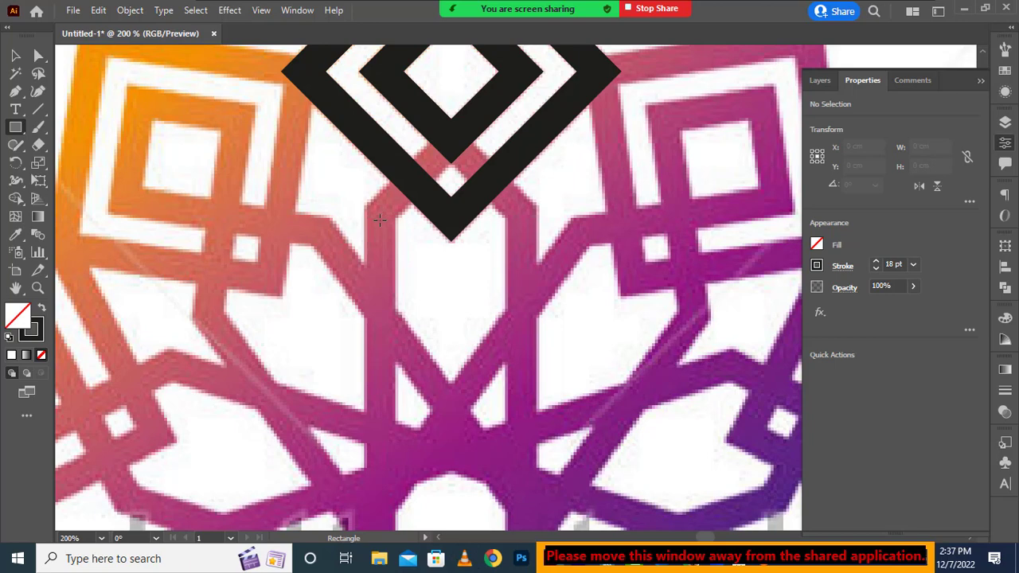
- Draw an unfilled 2.8877 x 4.823 cm rectangle with an 18 pt black outline below the diamonds
drag(380, 220, 523, 459)
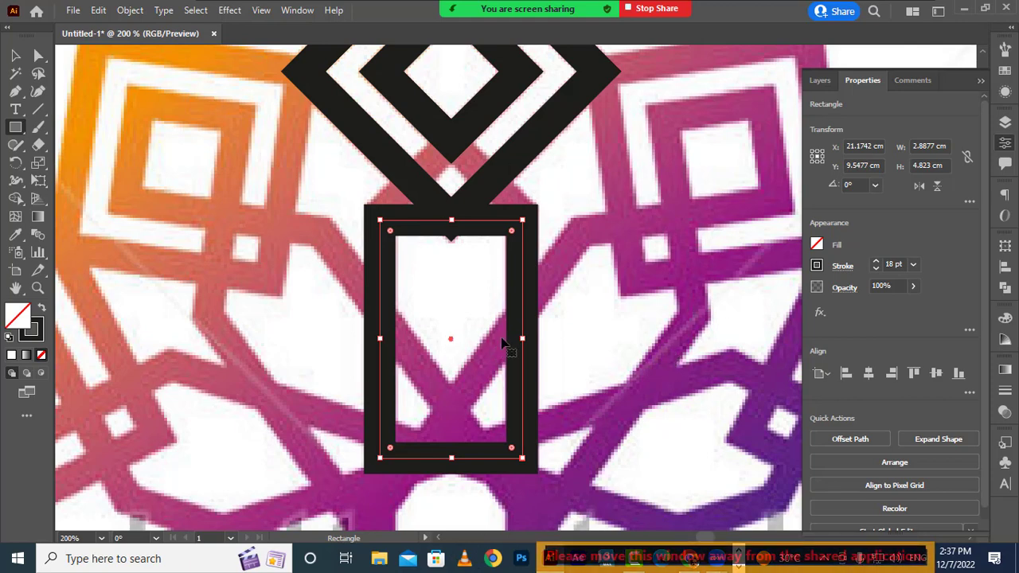
- Use the Add Anchor Point Tool to add a point at the middle of the rectangle's top edge
click(18, 95)
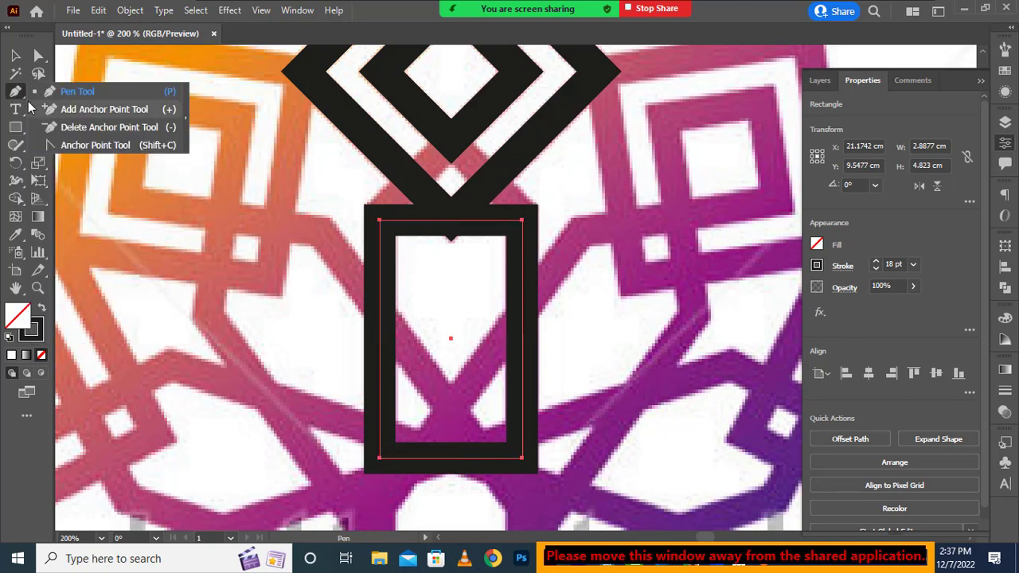
click(26, 101)
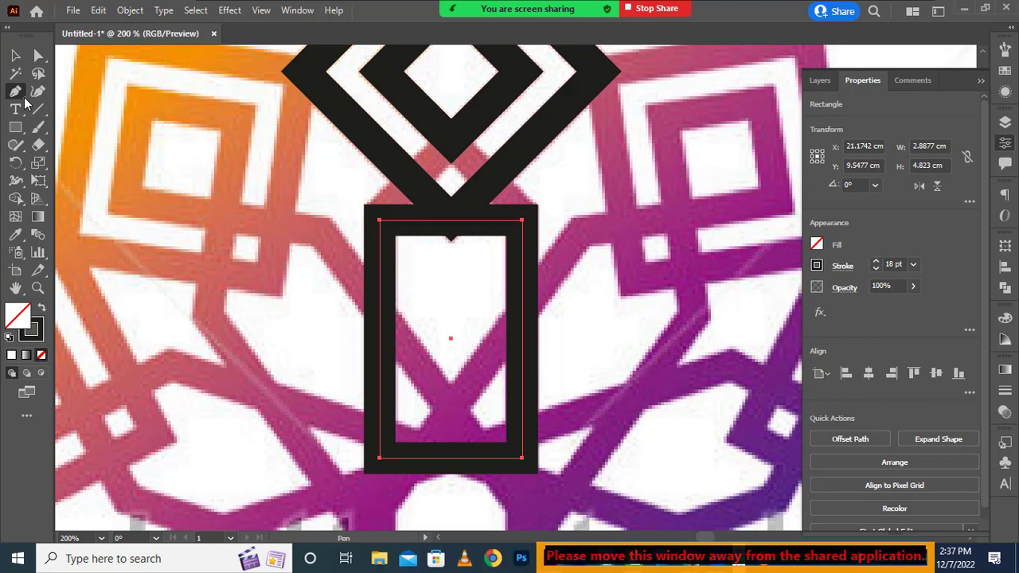
click(25, 99)
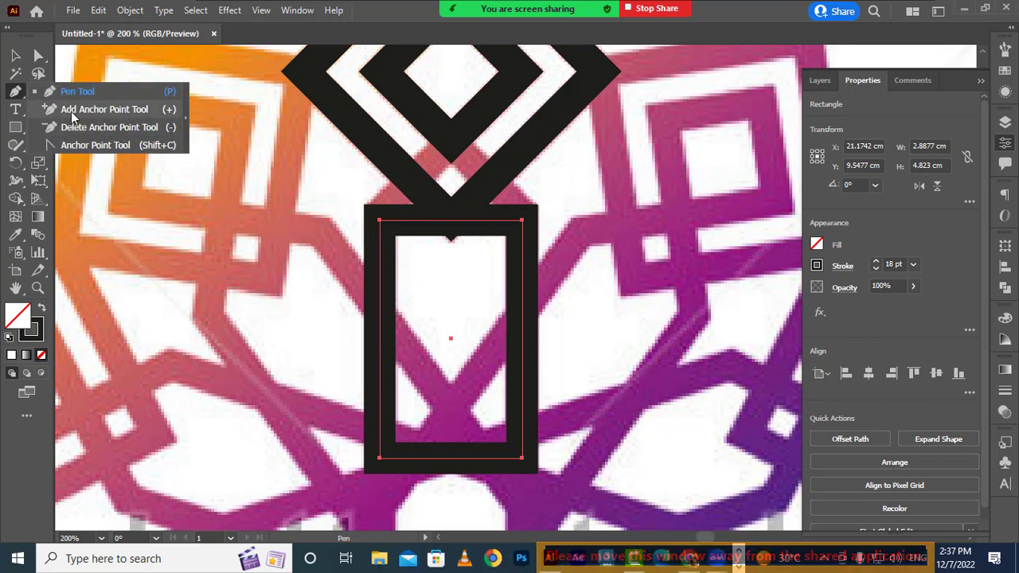
click(144, 111)
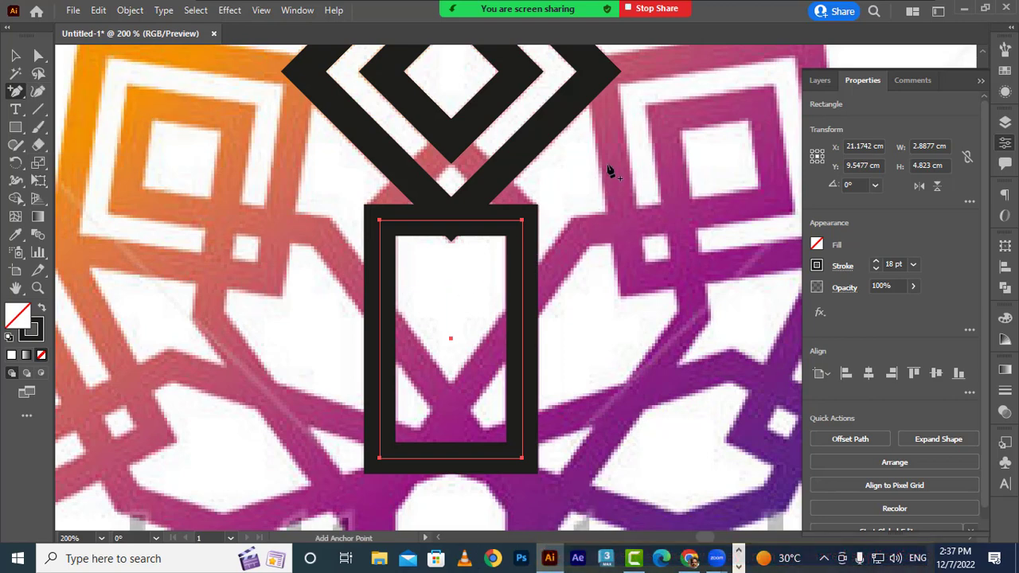
click(451, 223)
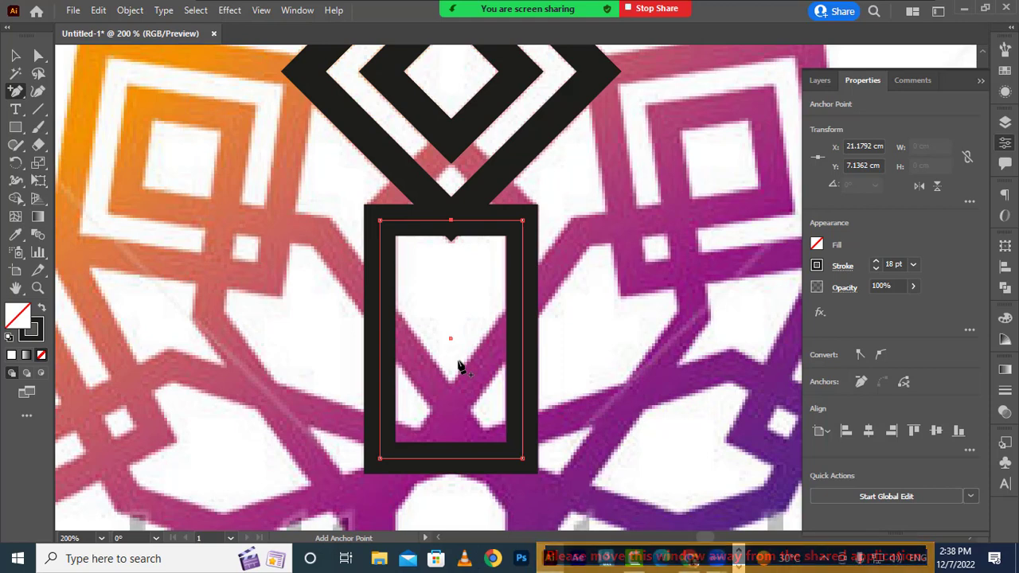
click(450, 222)
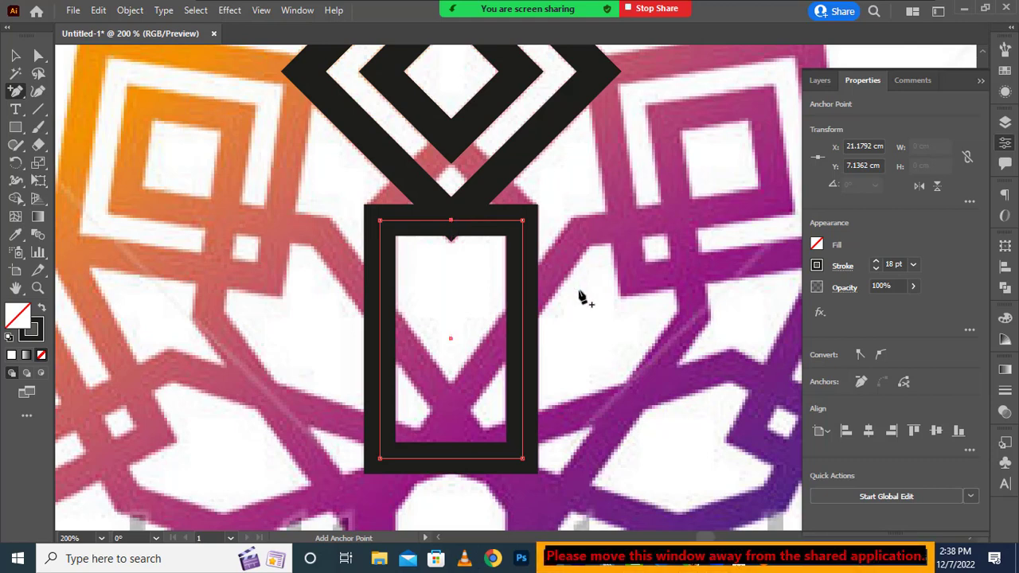
- Drag the rectangle's top-middle anchor up about 1.6 cm into a peak, then zoom out to 150%
click(37, 53)
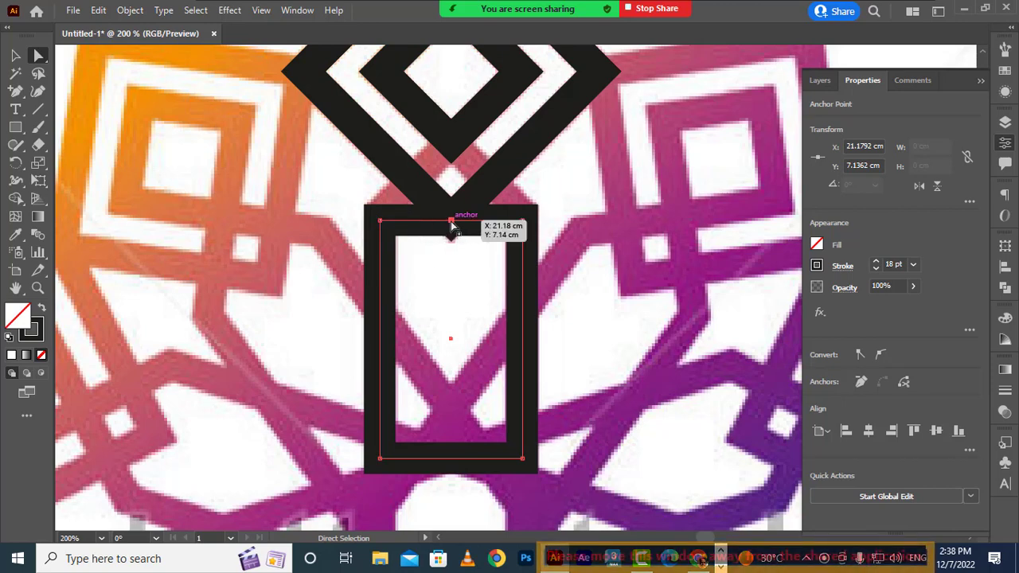
drag(450, 222, 454, 143)
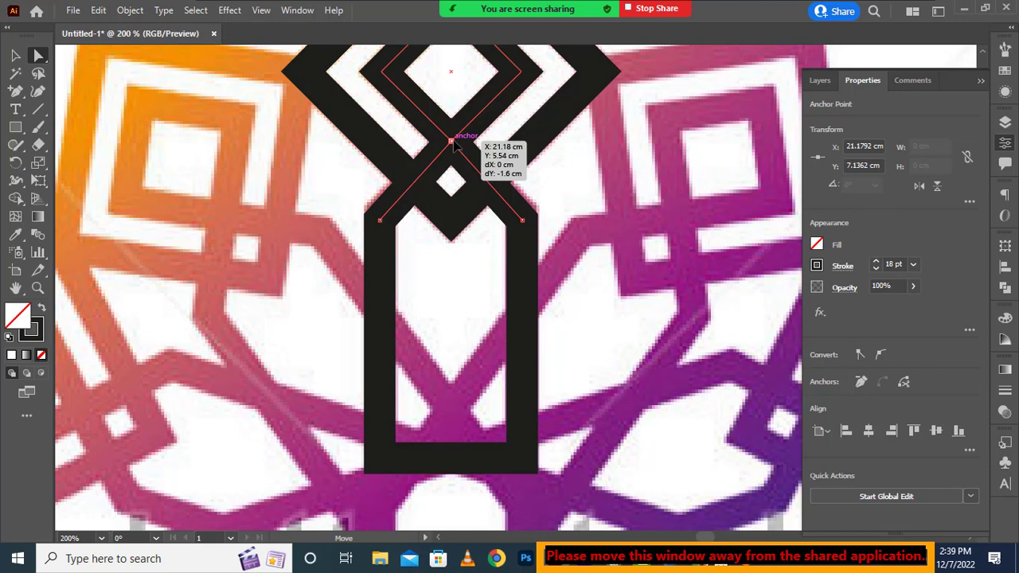
drag(454, 142, 454, 143)
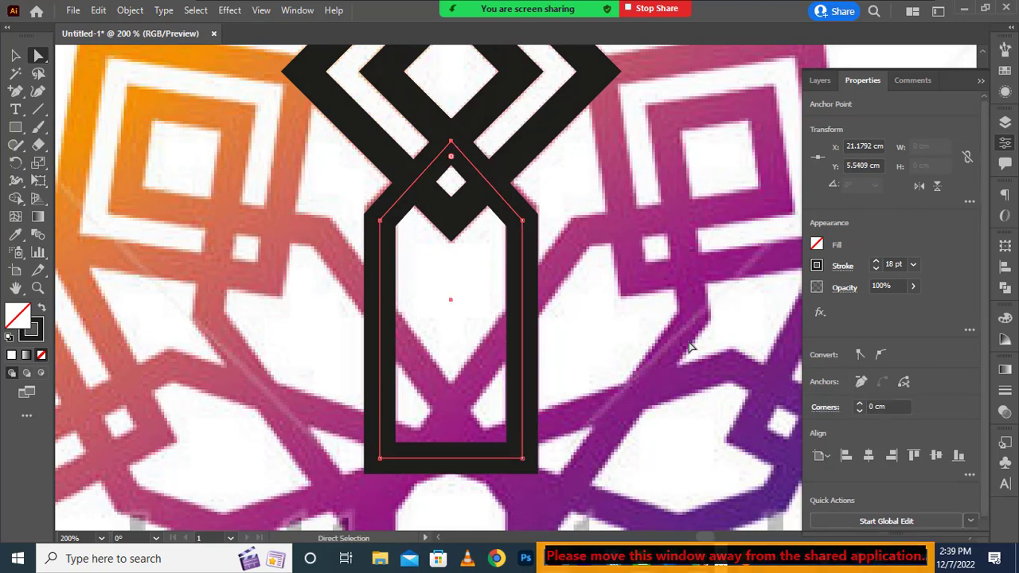
key(ctrl+minus)
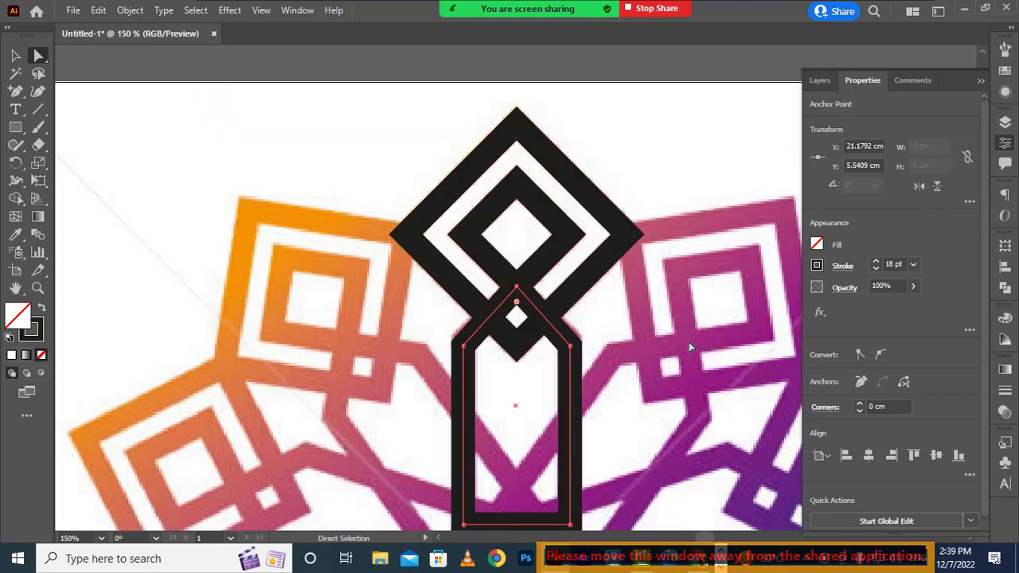
drag(681, 379, 628, 334)
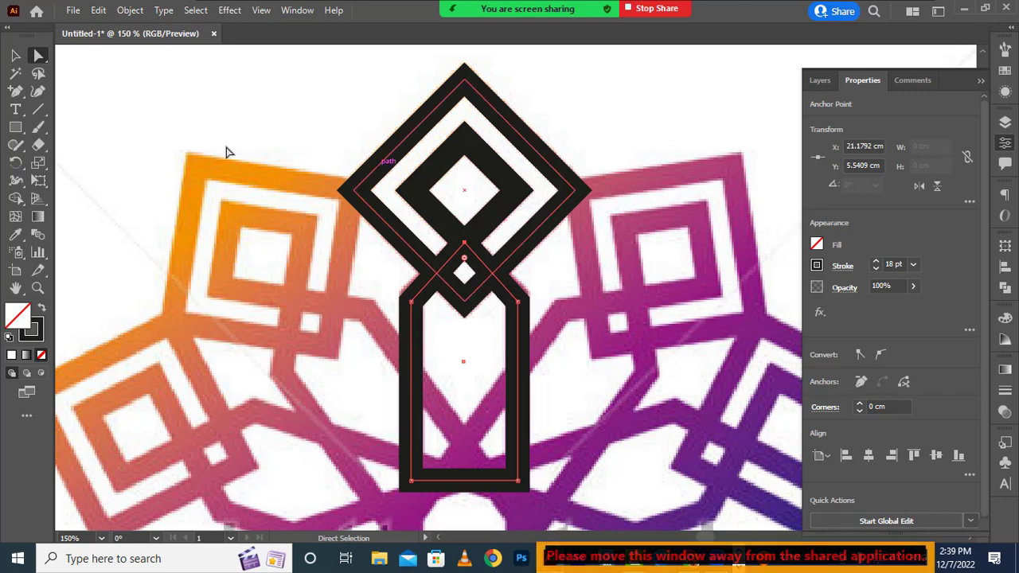
- Select the peaked pillar and outer diamond, then open Object > Expand with Fill and Stroke ticked
click(15, 55)
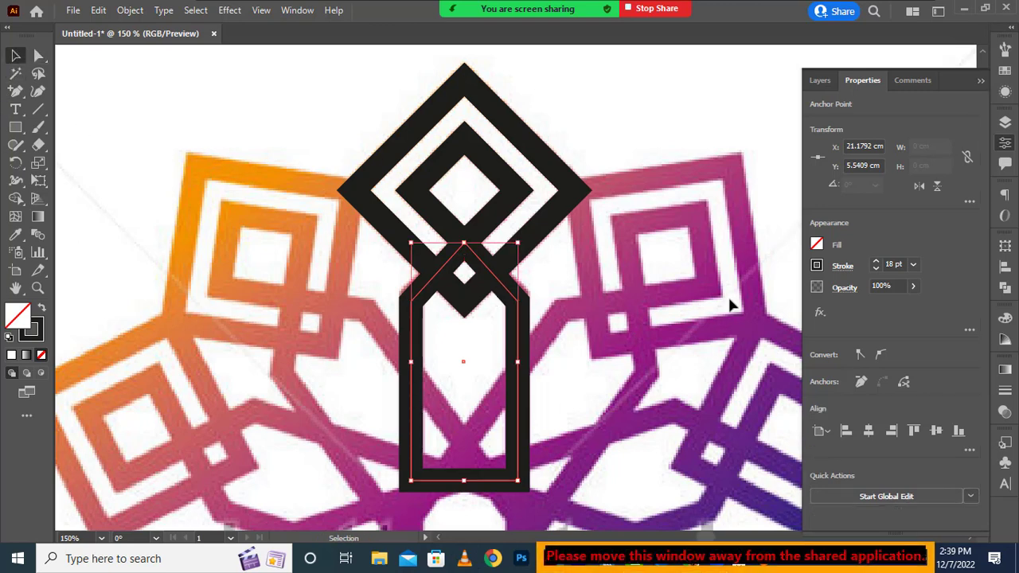
click(568, 214)
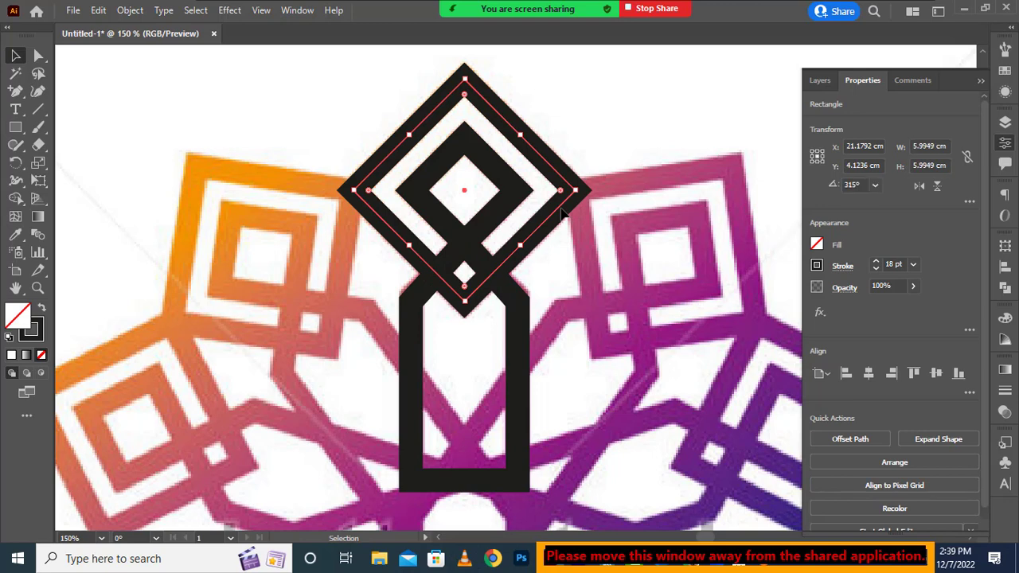
click(510, 207)
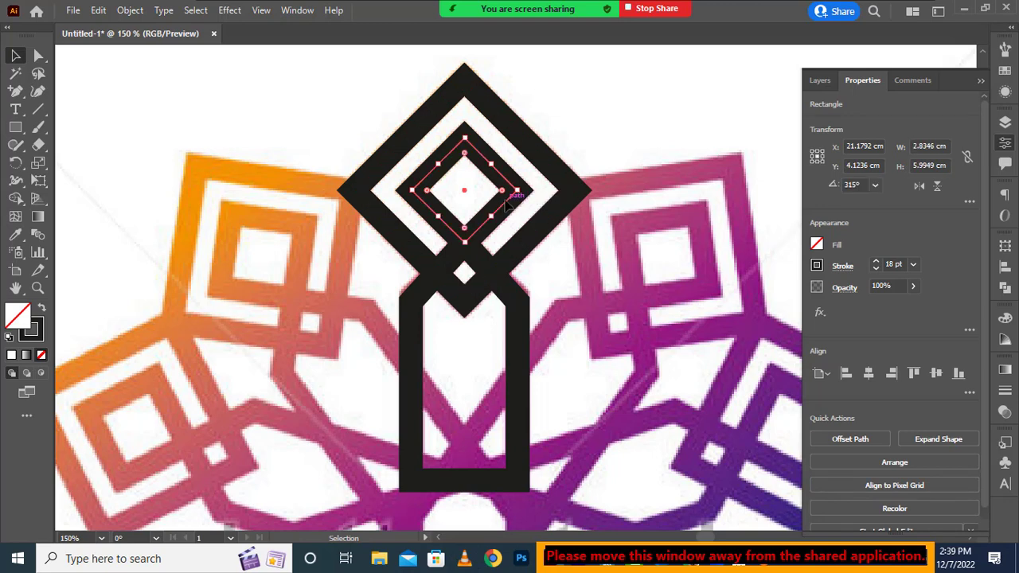
click(517, 334)
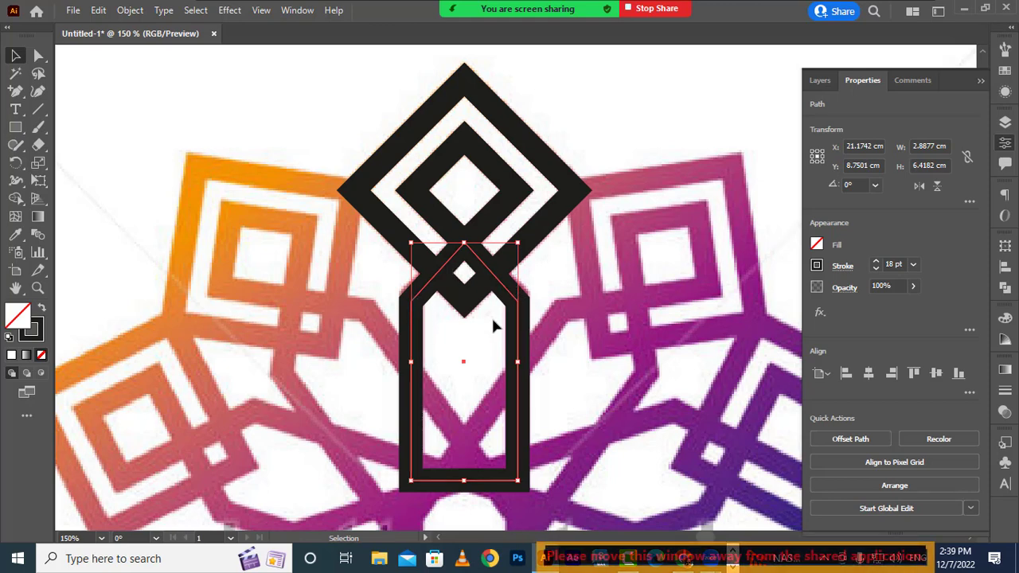
shift+click(557, 223)
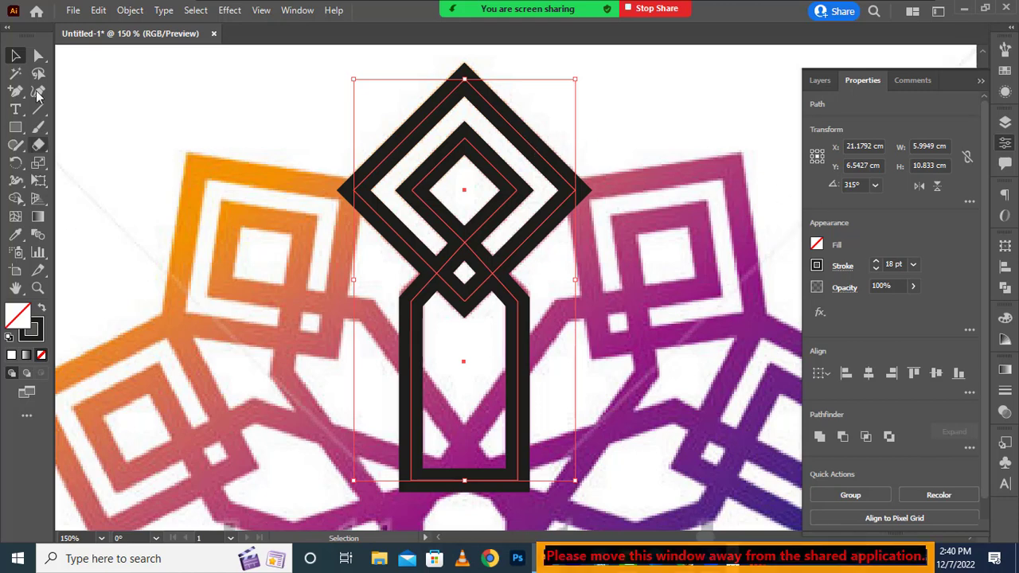
click(127, 10)
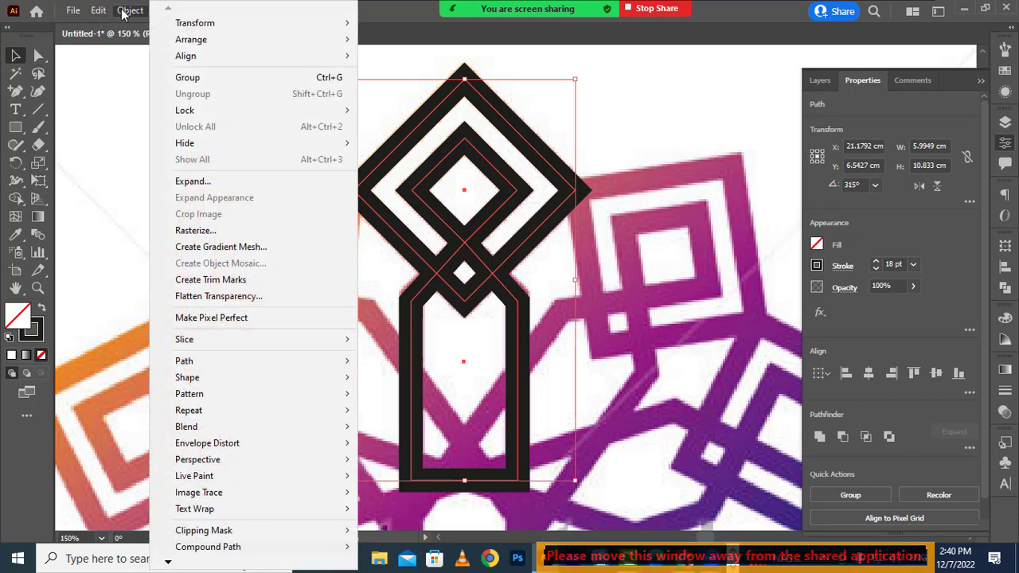
click(224, 185)
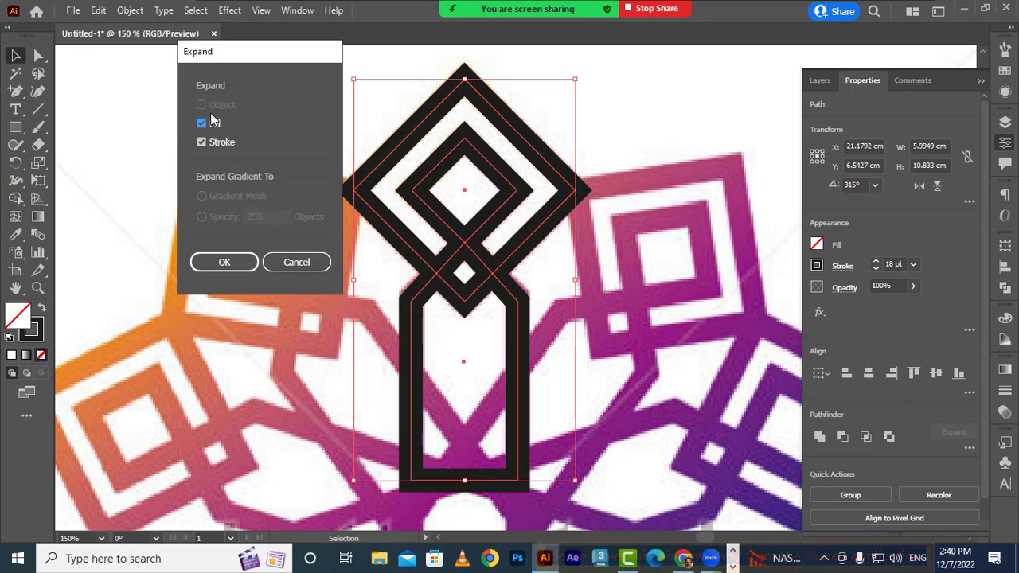
- Expand the diamonds' and pillar's strokes into black fills, then select the outer diamond, inner diamond and pillar together
click(224, 263)
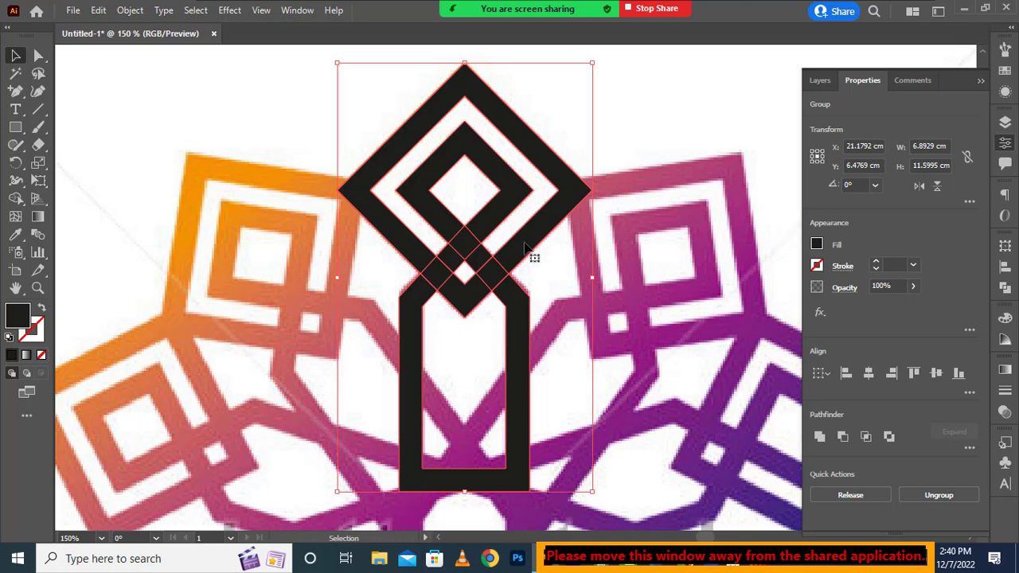
click(694, 176)
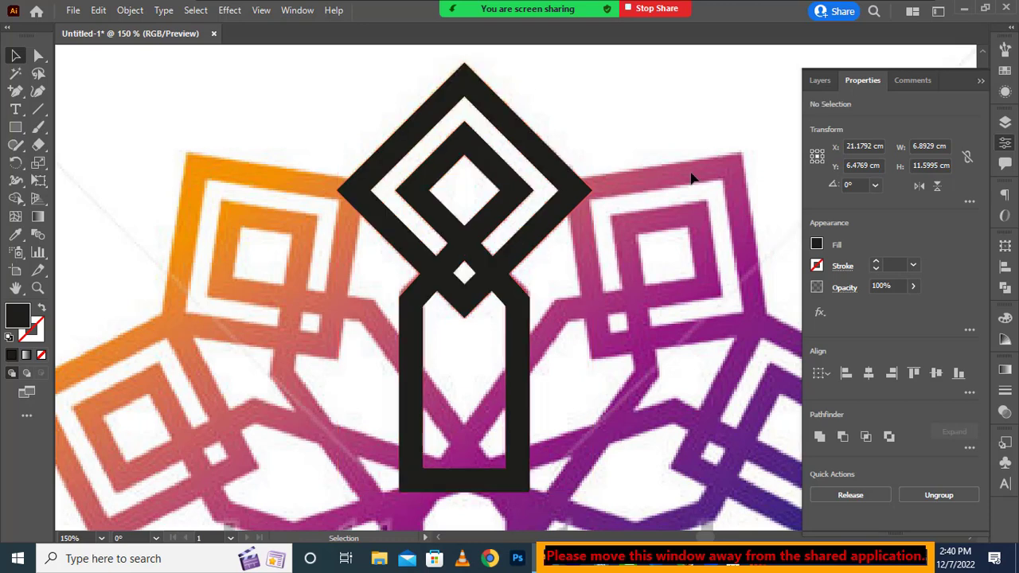
click(564, 207)
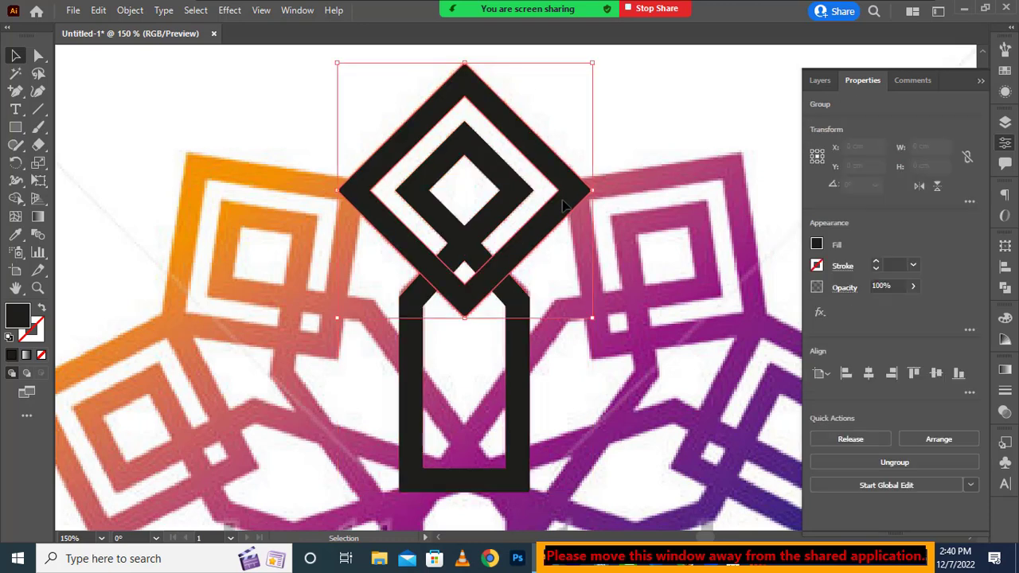
click(510, 222)
click(518, 322)
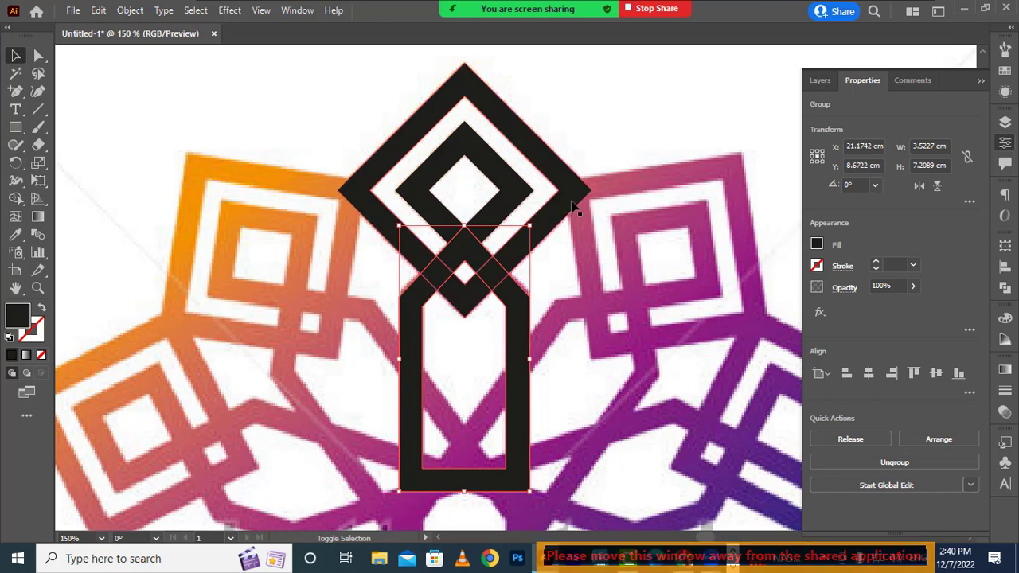
shift+click(575, 210)
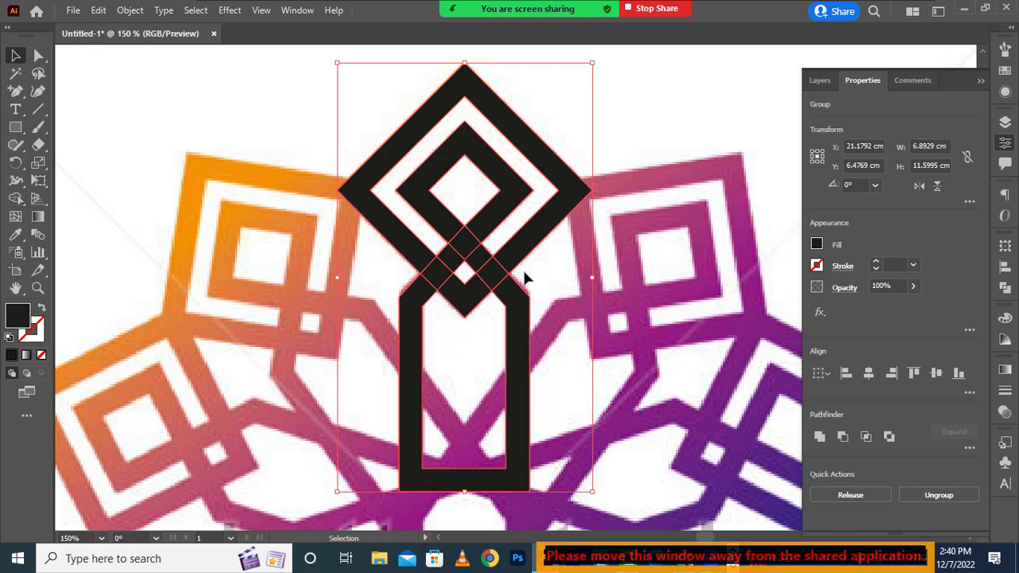
- Use Pathfinder Unite to merge the two diamonds and peaked pillar into one solid black shape
click(1005, 144)
click(1006, 143)
click(820, 436)
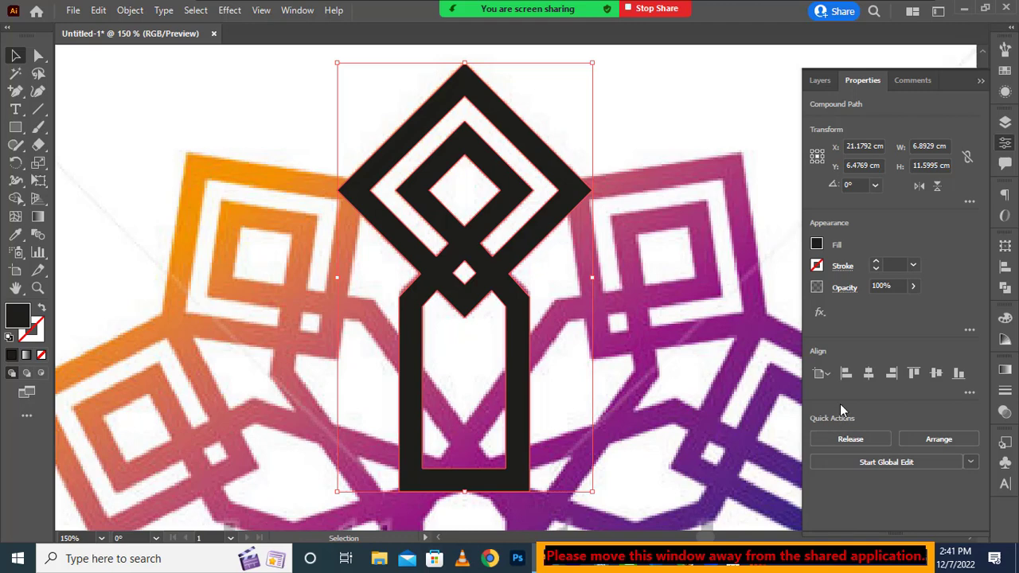
key(ctrl+z)
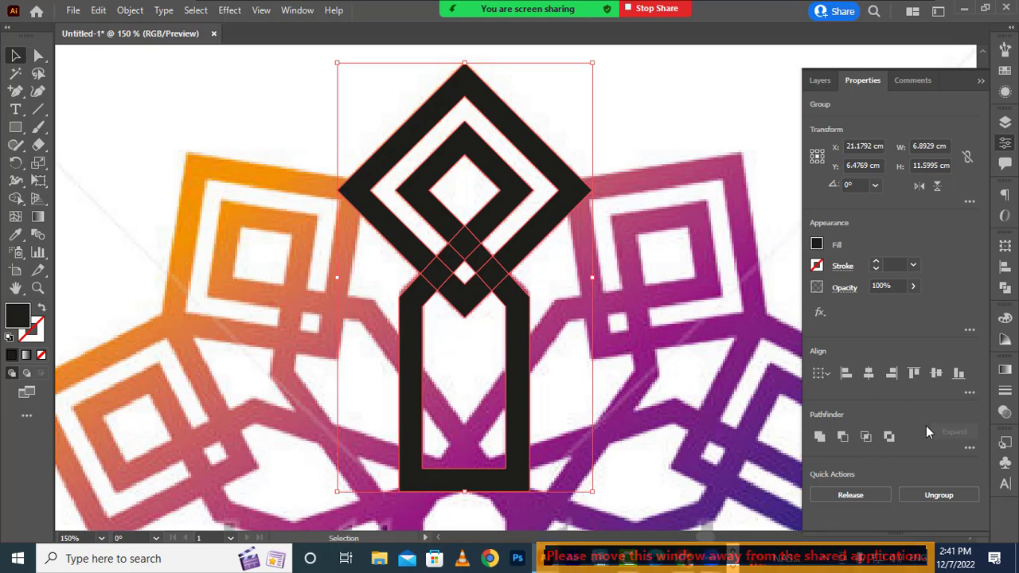
click(1006, 286)
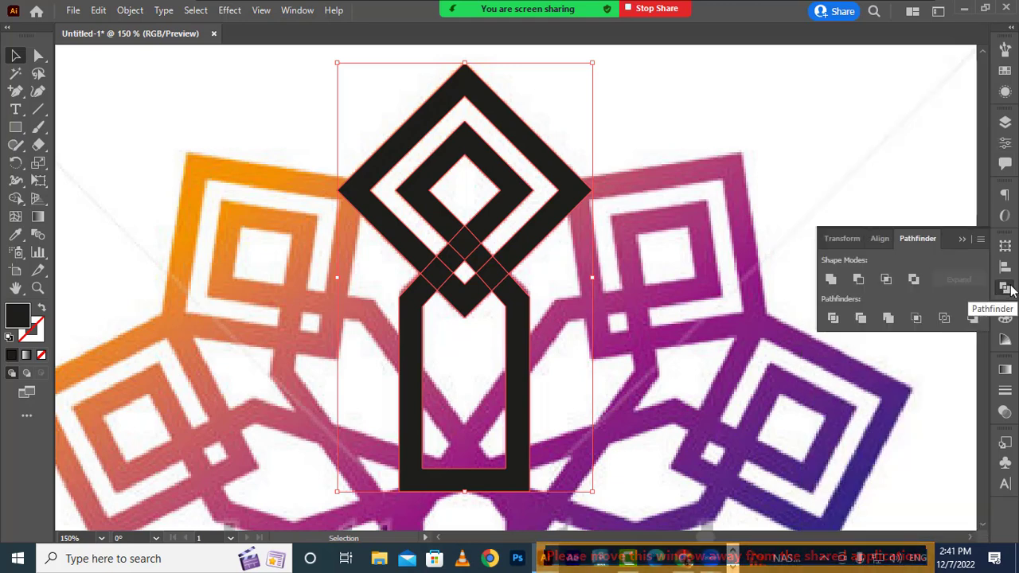
click(832, 280)
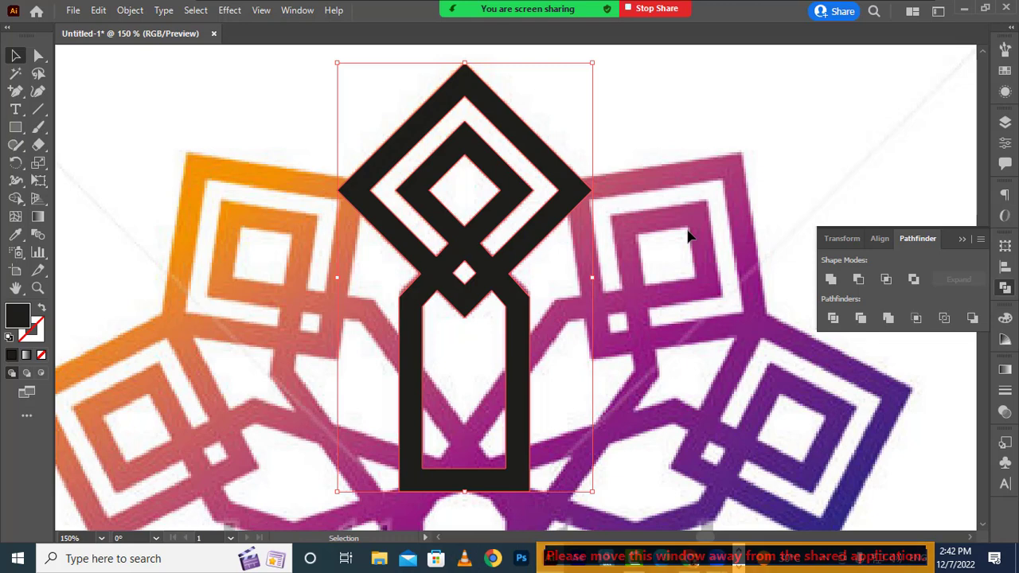
- Toggle Outline view (Ctrl+Y) to check the united arm's paths, then fit the artboard with Ctrl+0
key(a)
key(ctrl+y)
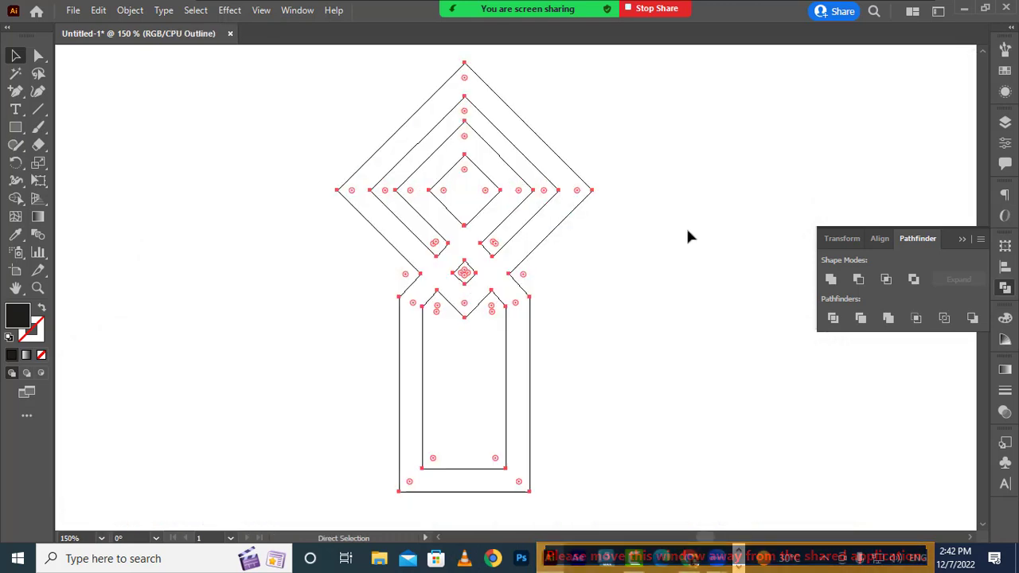
key(v)
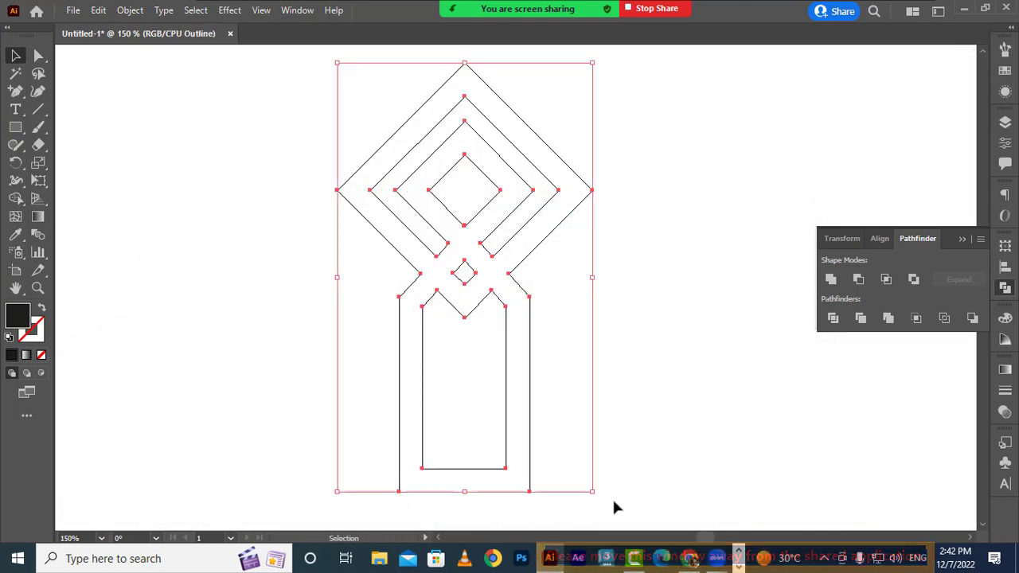
click(513, 285)
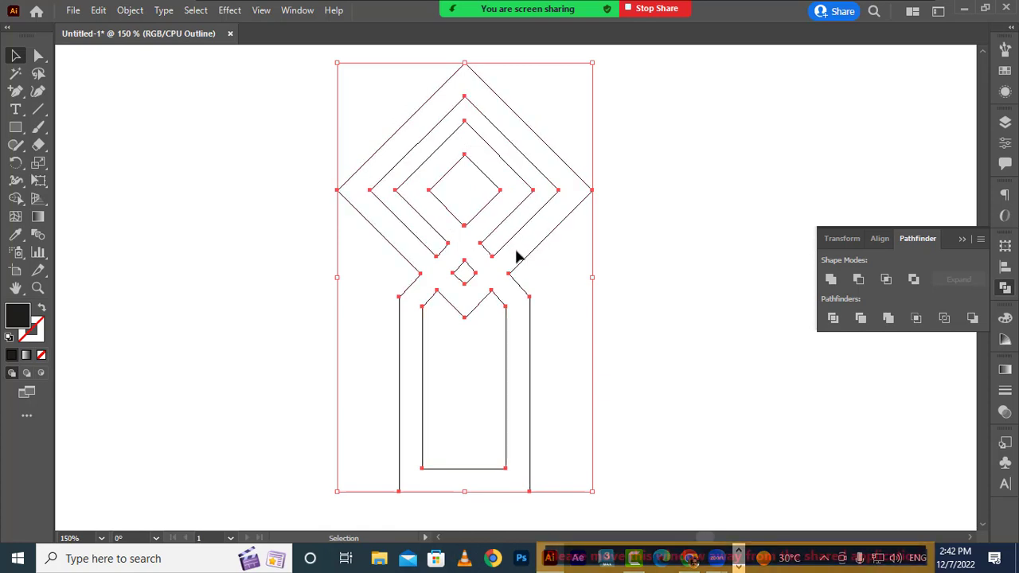
click(762, 321)
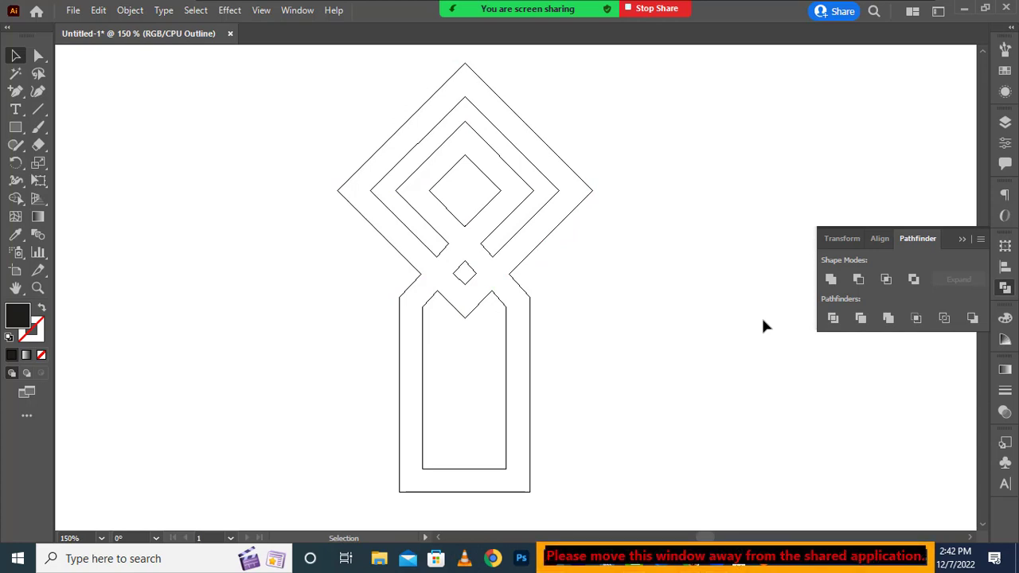
key(ctrl)
key(ctrl+y)
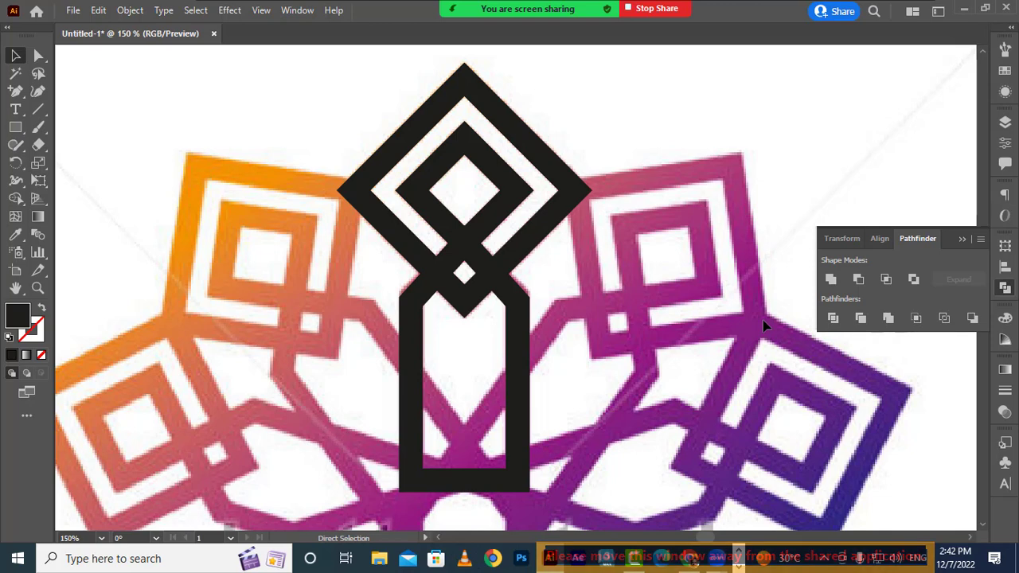
key(ctrl+y)
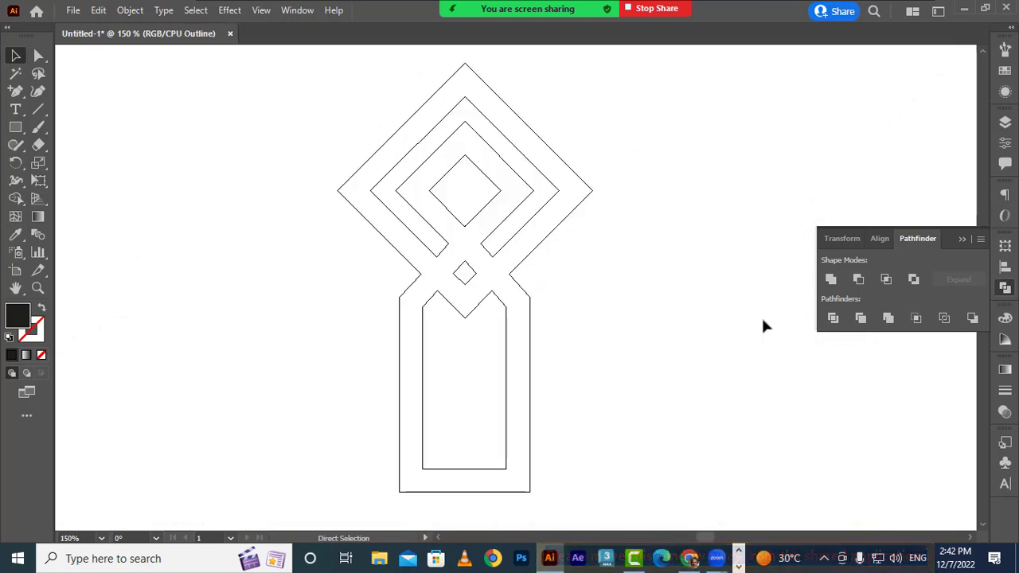
key(ctrl+y)
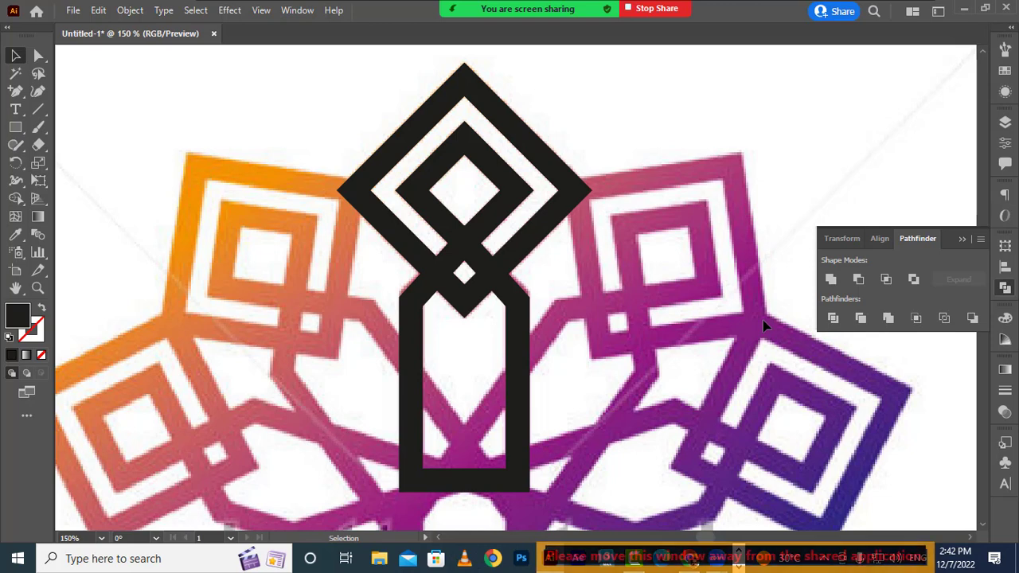
key(a)
key(ctrl+0)
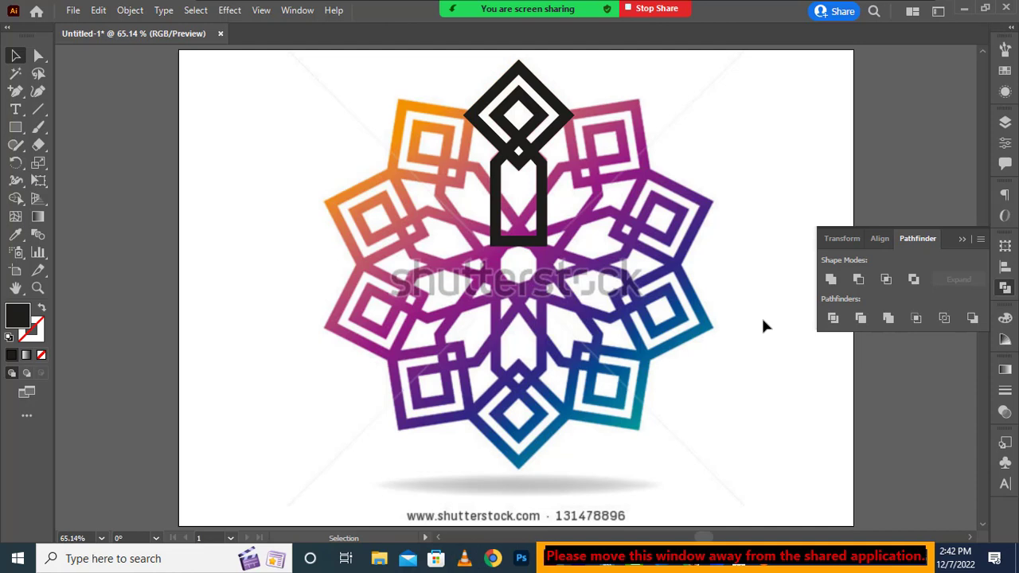
- Make a horizontally reflected copy of the black arm and nudge it down onto the bottom spoke
click(522, 147)
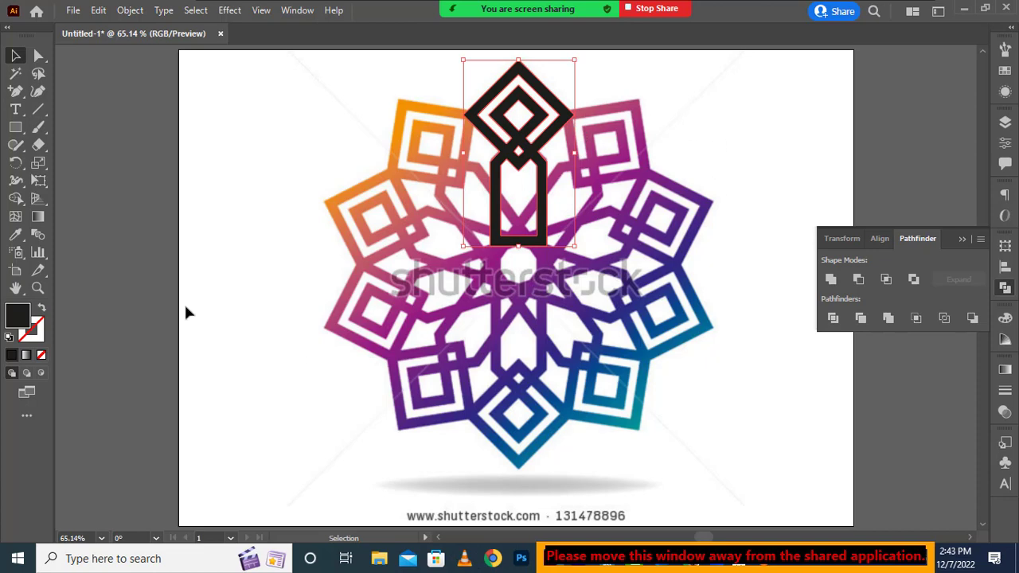
click(130, 10)
mouse_move(223, 27)
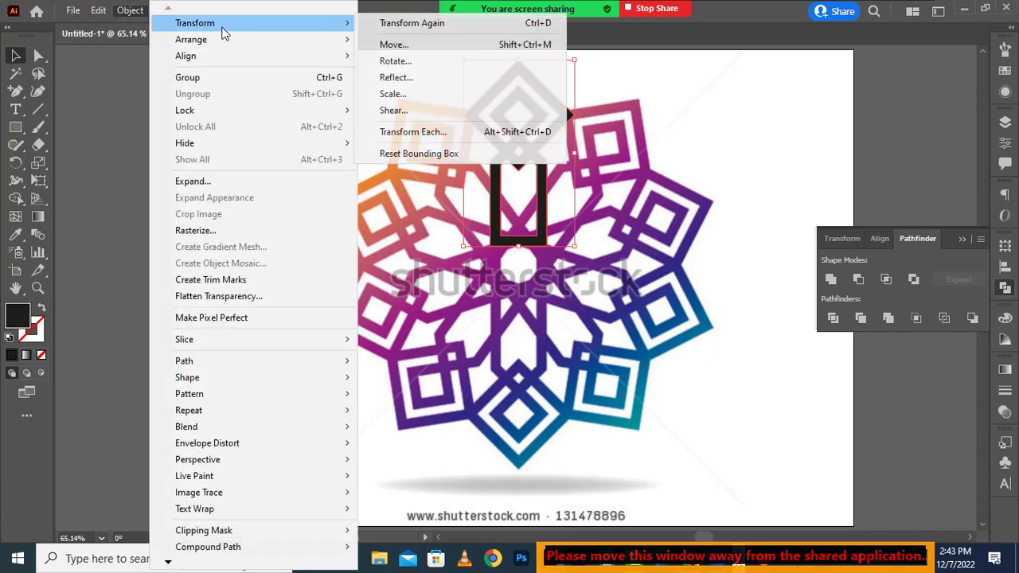
click(419, 79)
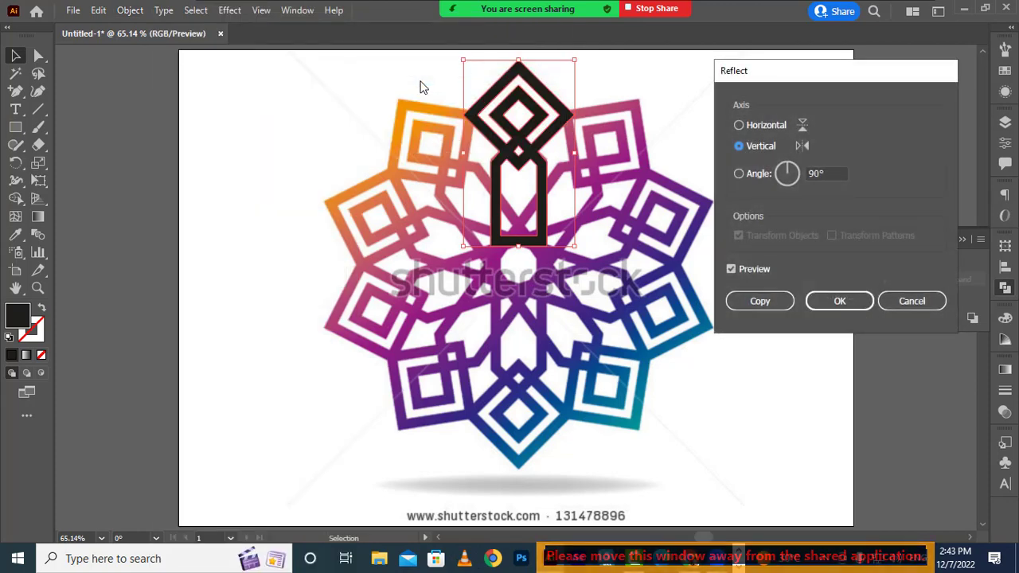
click(773, 125)
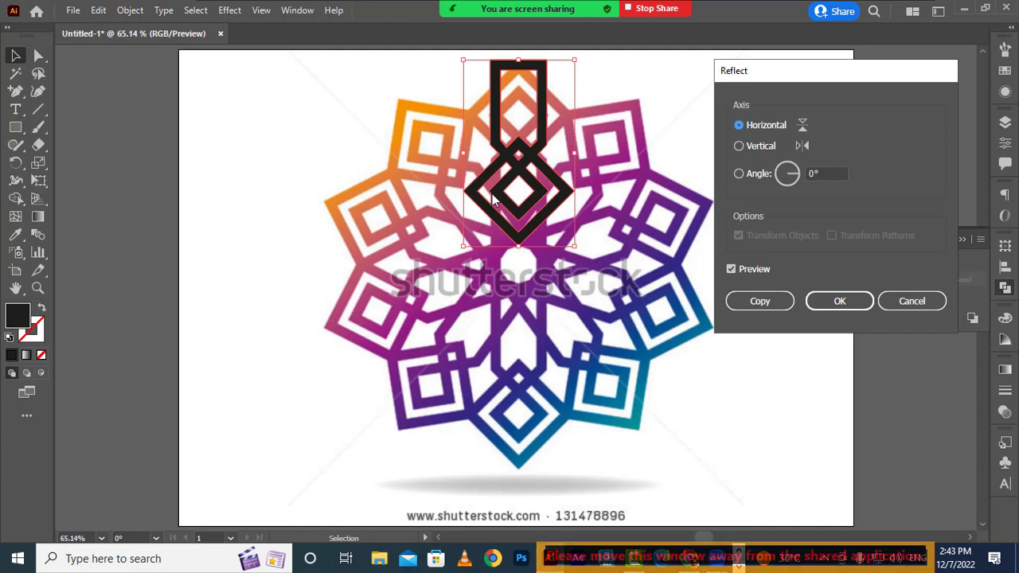
click(761, 300)
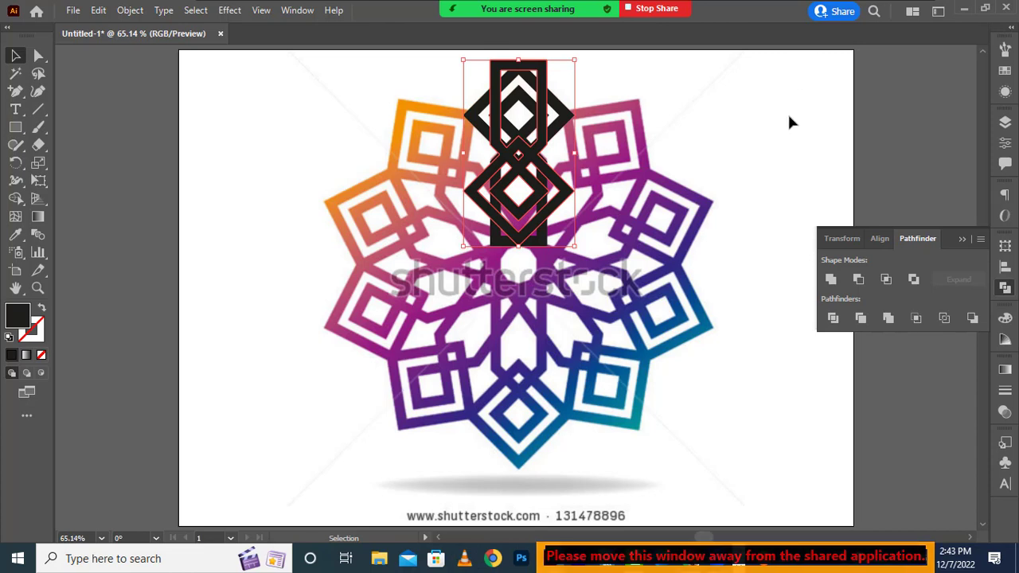
key(alt+Down)
key(alt+Down)
key(alt+Down)
key(alt+Down)
key(alt+Down)
key(alt+Down)
key(alt+Down)
key(alt+Down)
key(alt+Down)
key(alt+Down)
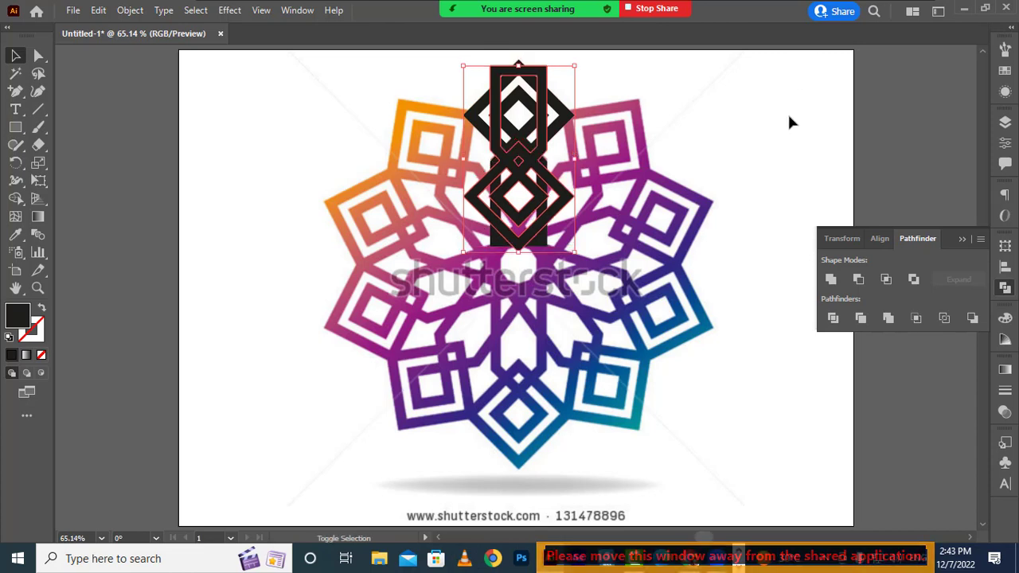
key(Down)
key(Down)
key(Down)
key(Down)
key(Down)
key(Down)
key(Down)
key(Down)
key(Down)
key(Down)
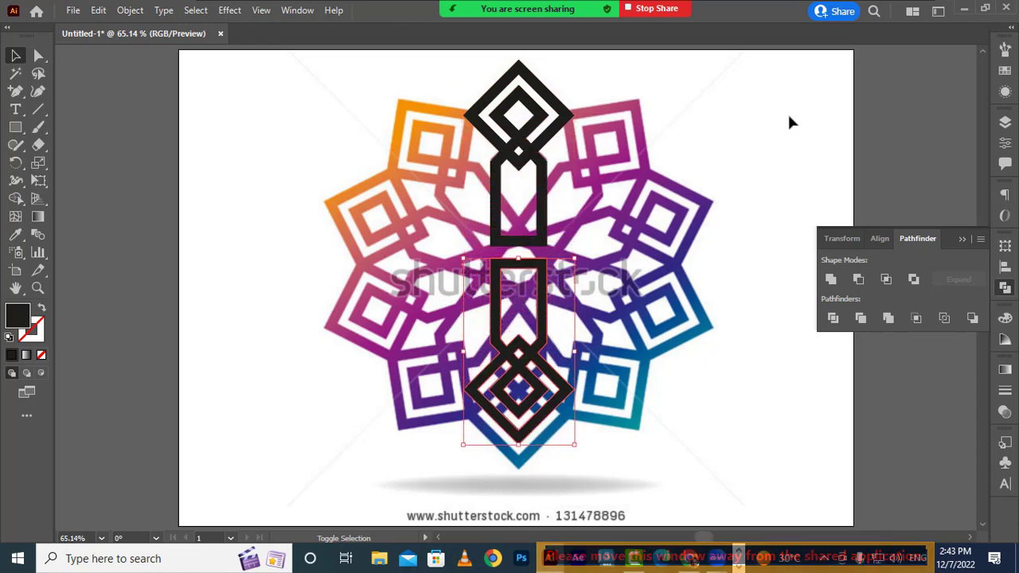
key(Down)
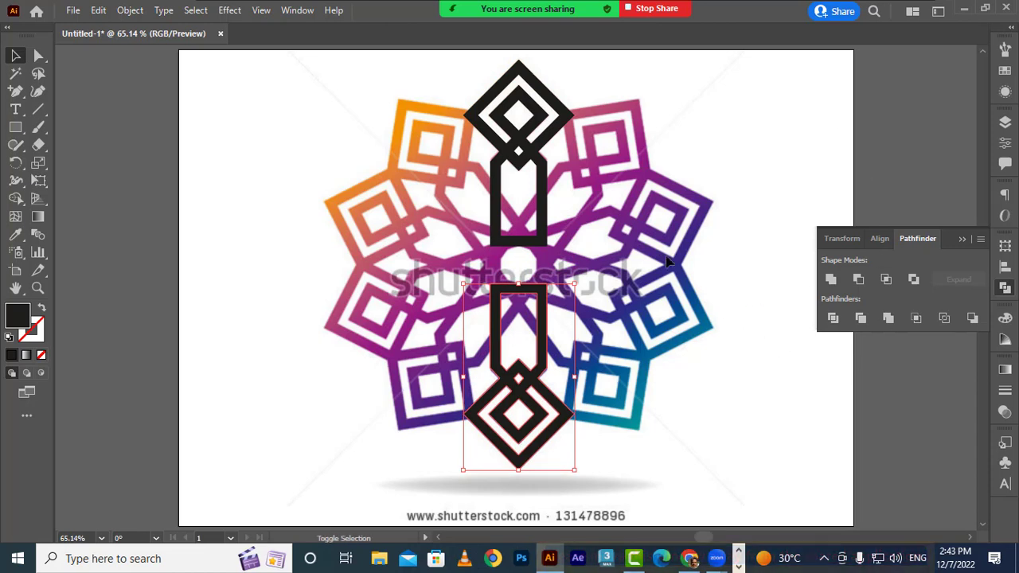
- Select both black arms and rotate them about -36° around the star's centre
shift+click(544, 191)
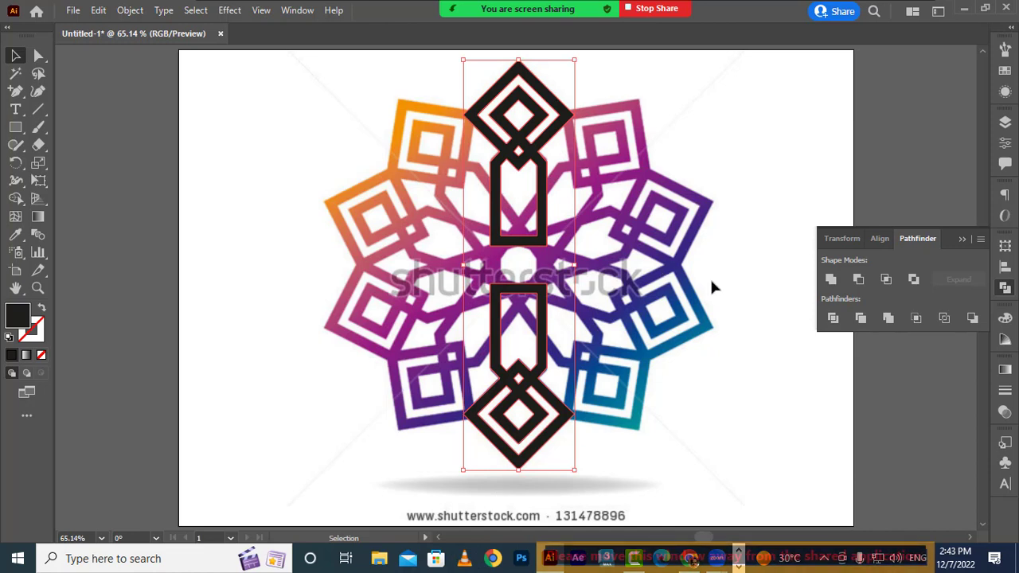
click(16, 163)
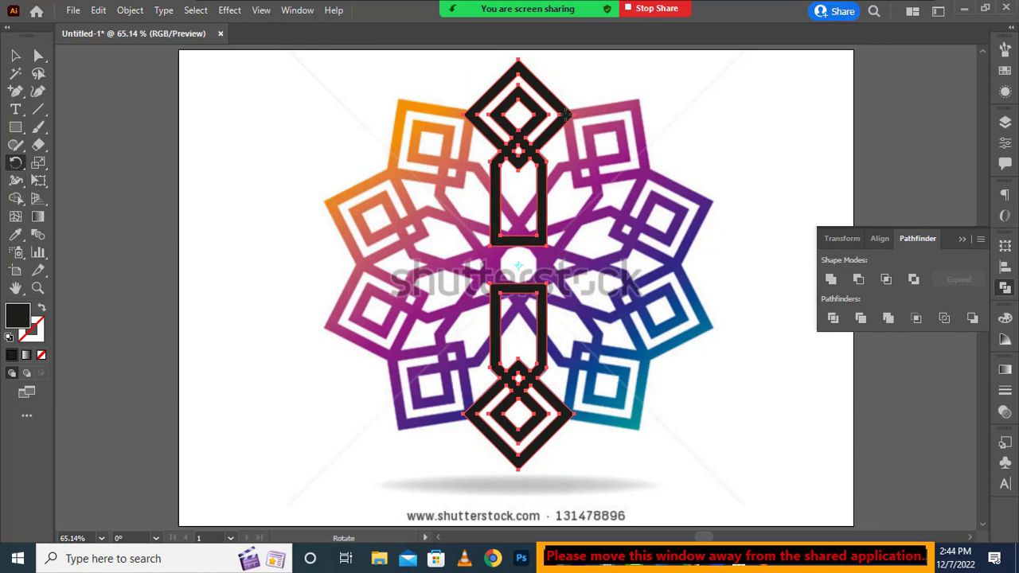
drag(565, 115, 640, 183)
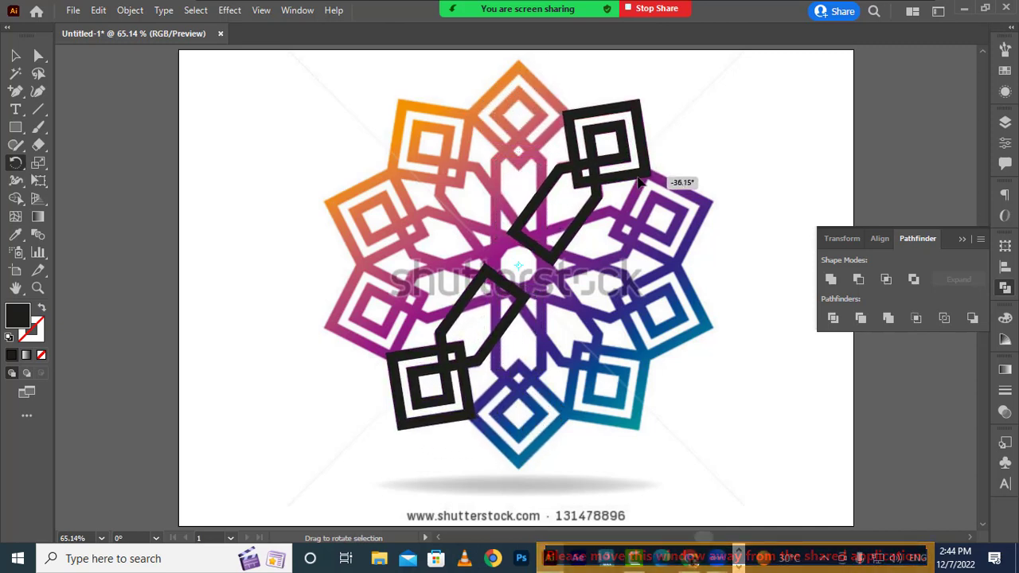
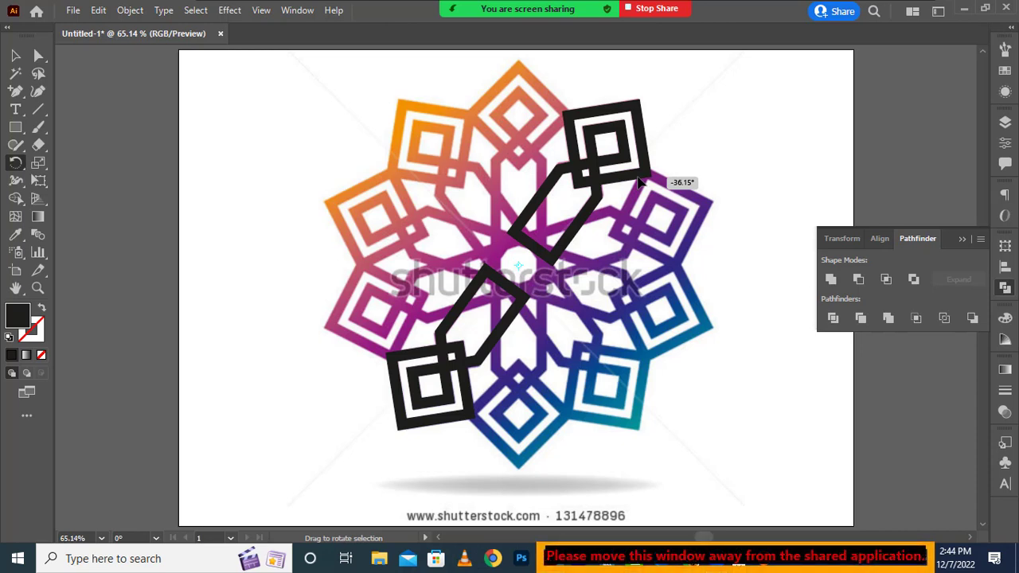
- Make a copy of the black vertical arm pair rotated -36° around the centre, using the Rotate dialog
drag(642, 182, 642, 182)
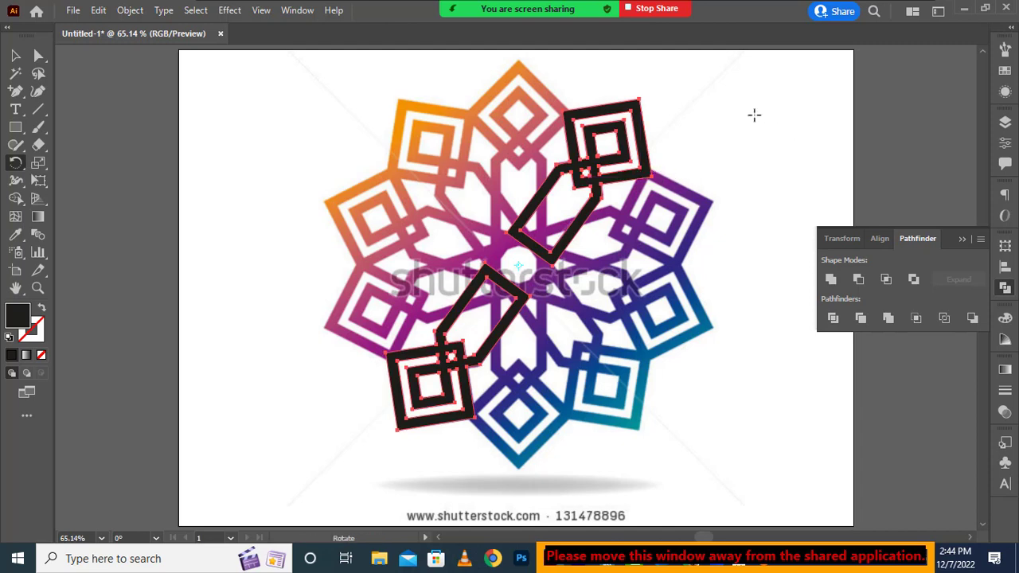
key(ctrl+z)
key(r)
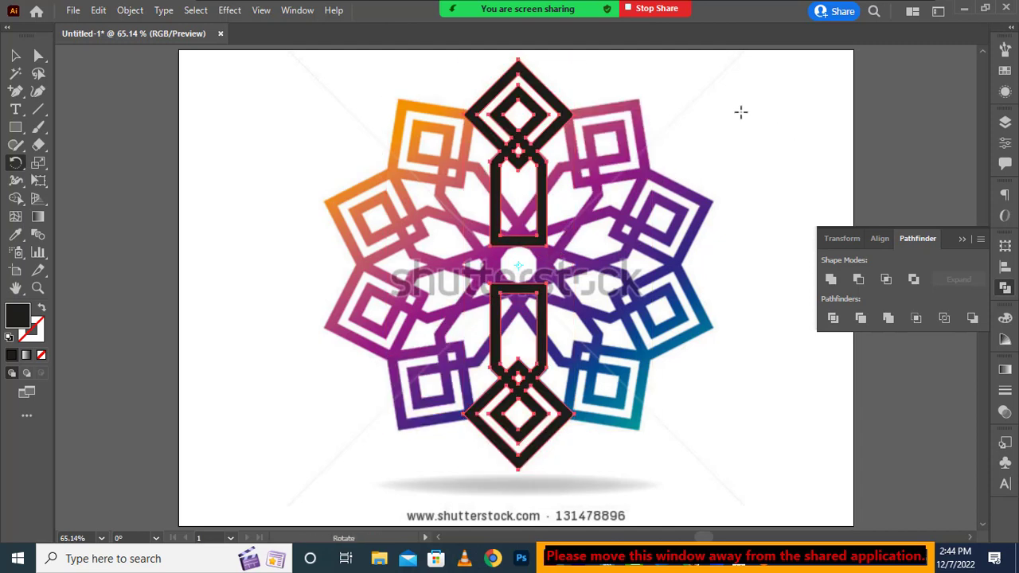
double_click(16, 163)
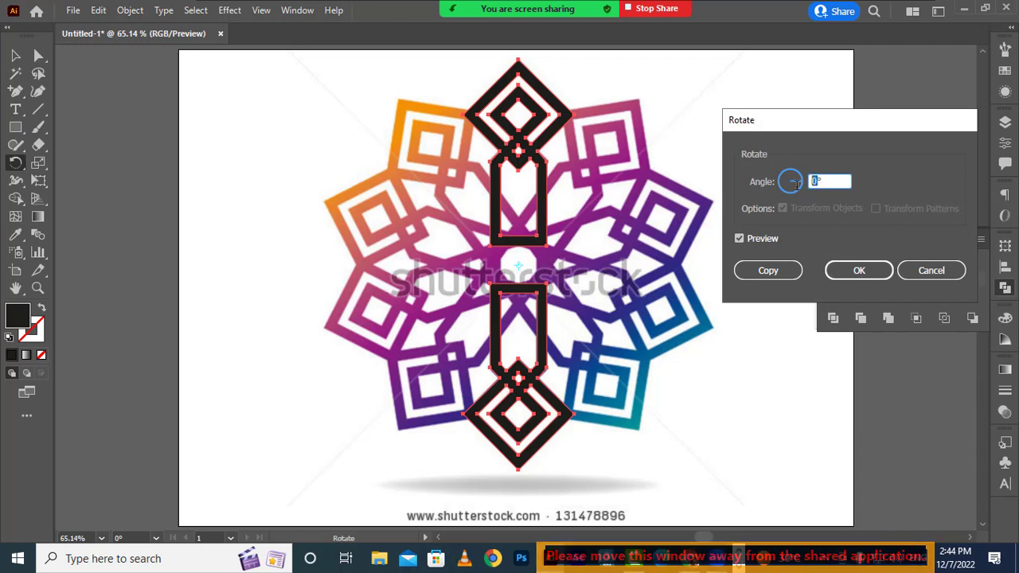
text(-3)
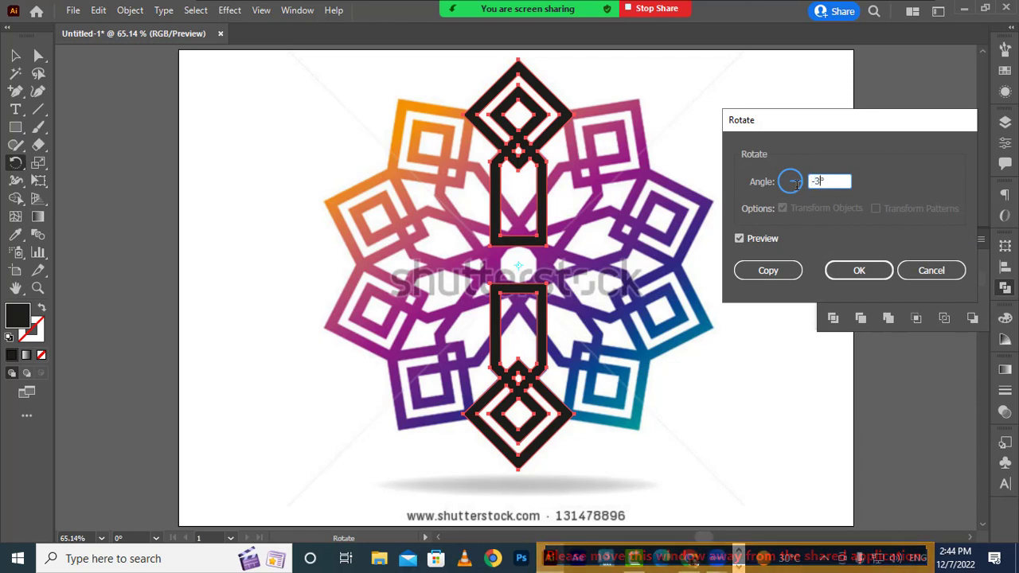
text(6)
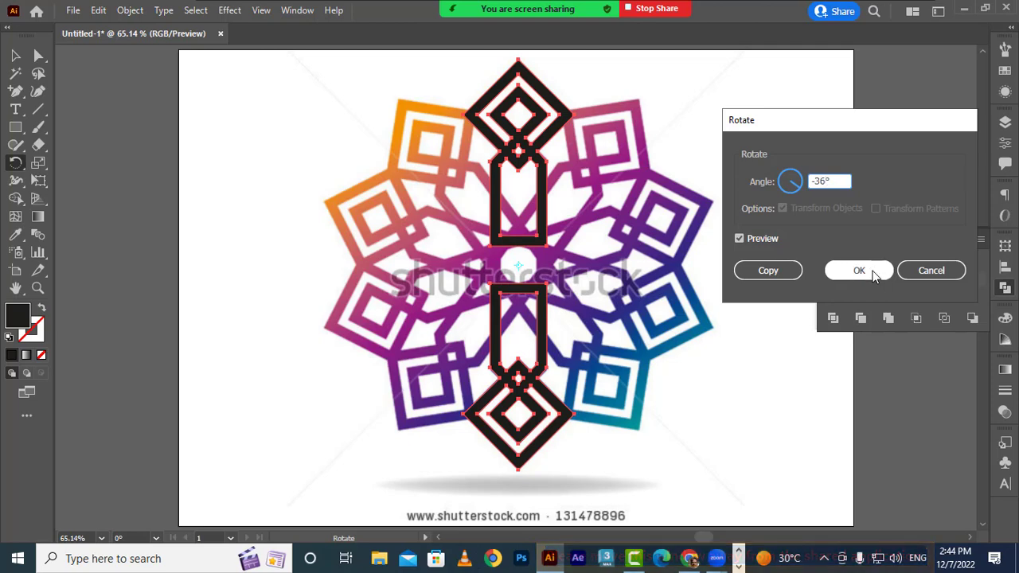
click(769, 271)
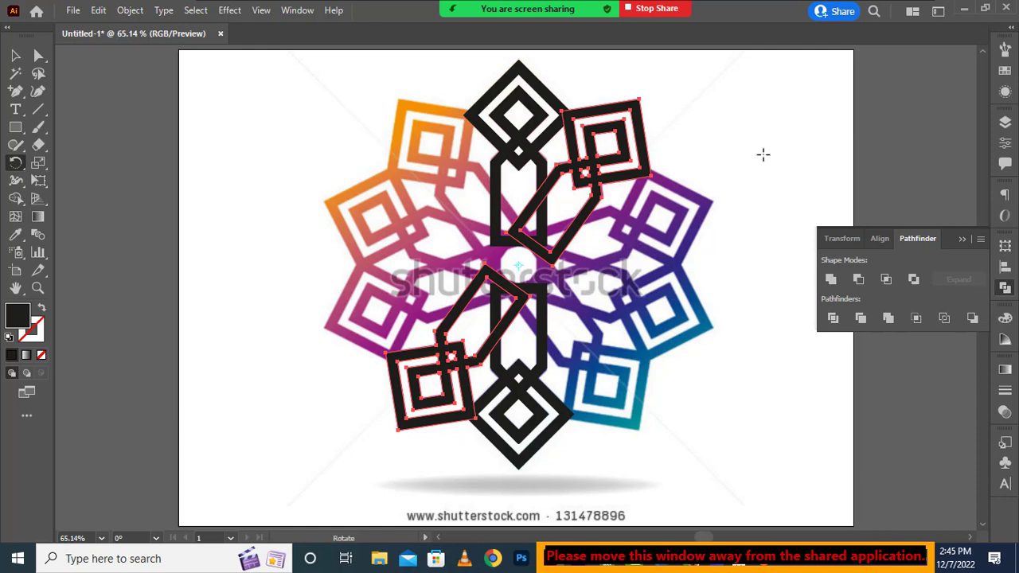
- Repeat the -36° rotated copy twice with Ctrl+D to fill out the black arms, then show the rulers
key(v)
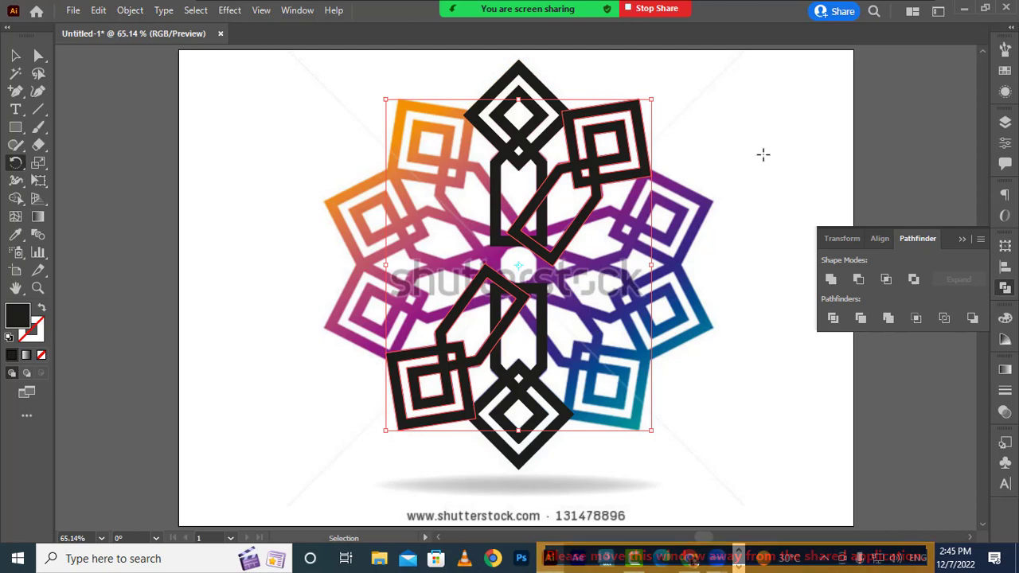
key(ctrl+d)
key(ctrl+d)
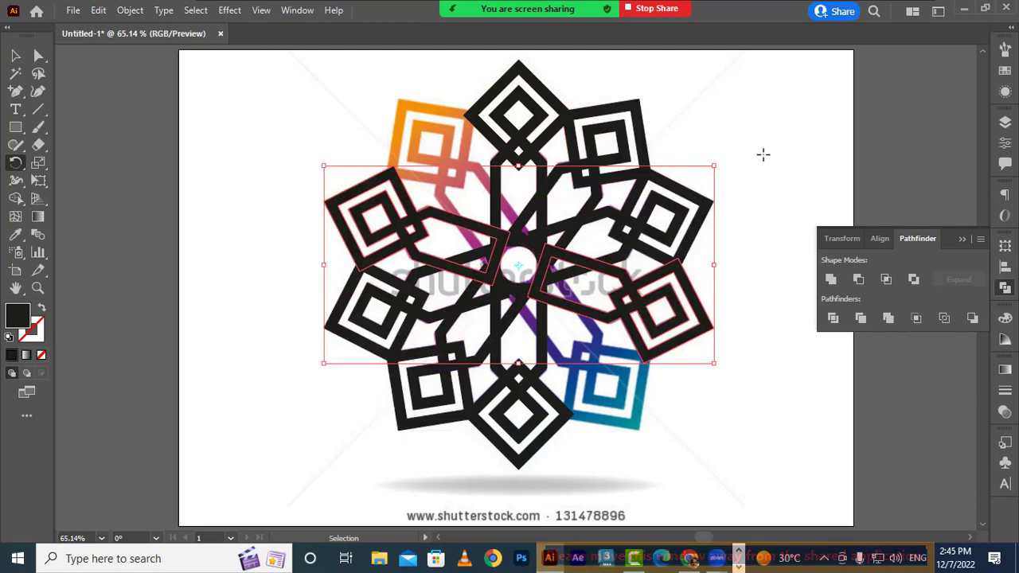
key(ctrl+d)
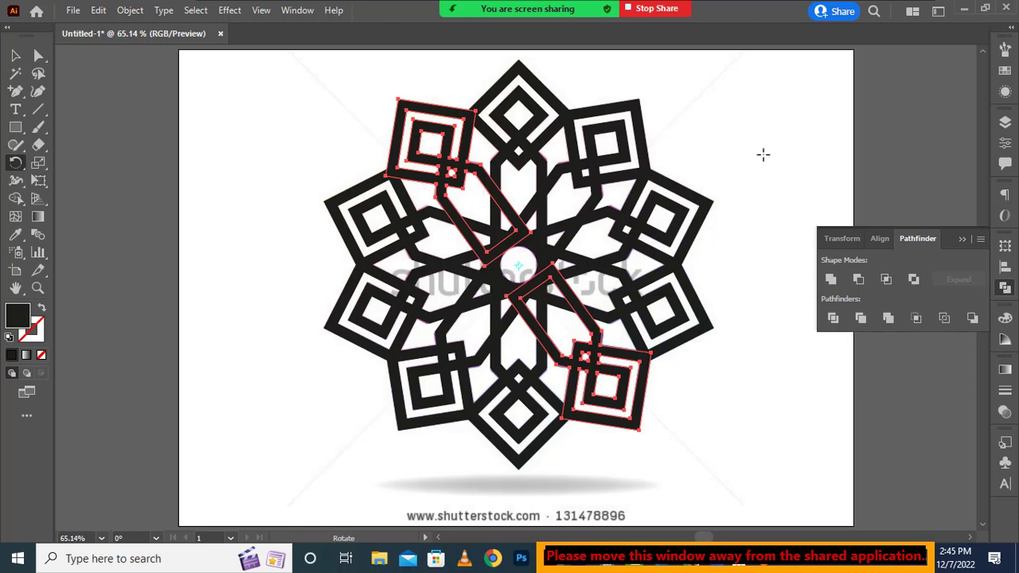
key(ctrl+r)
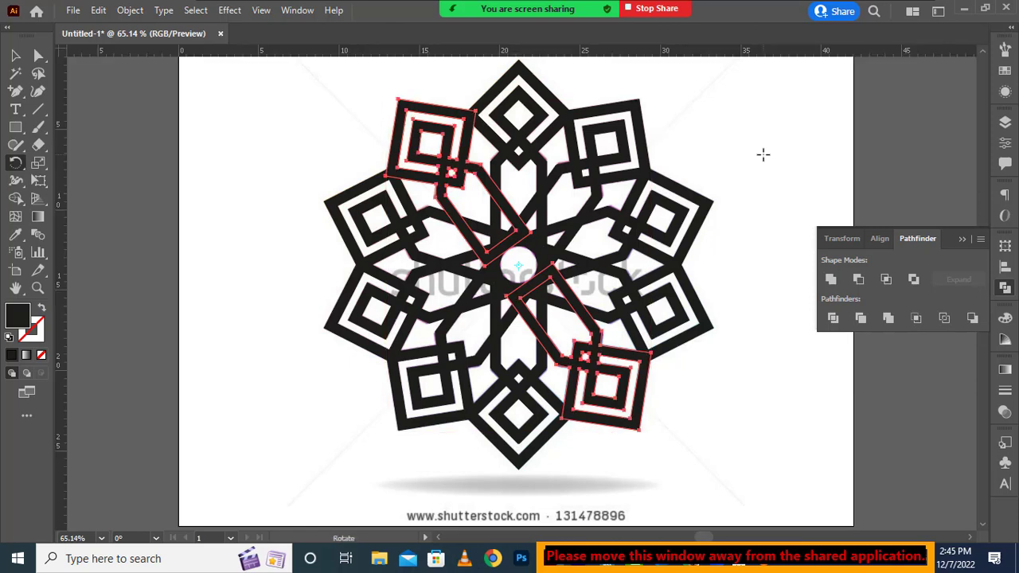
right_click(678, 59)
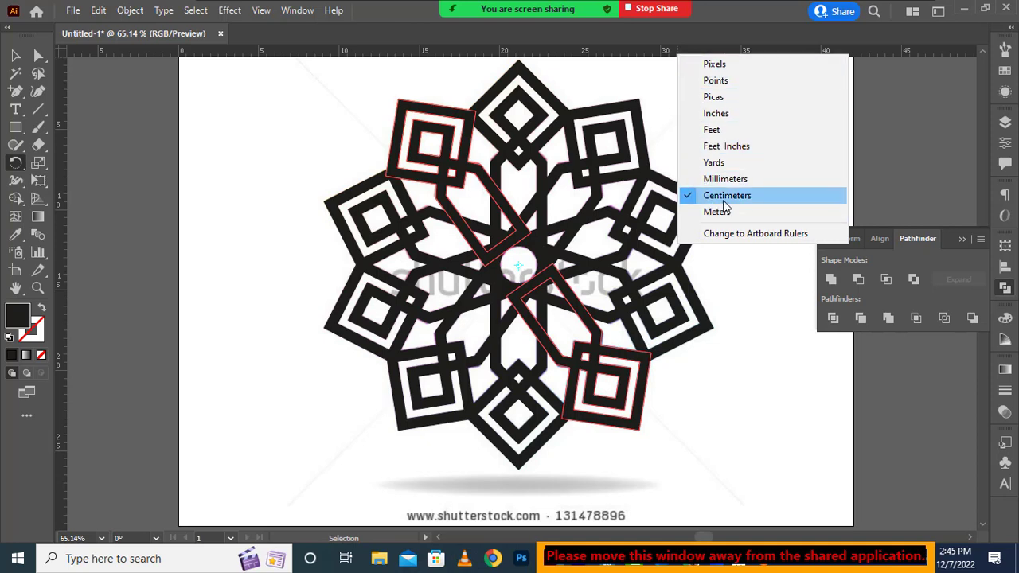
click(630, 51)
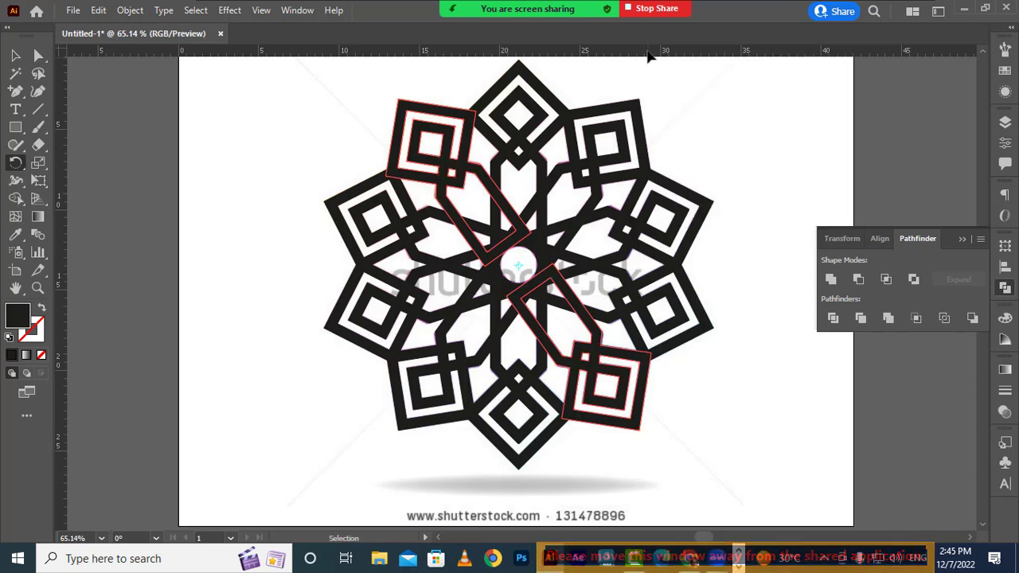
drag(648, 50, 661, 119)
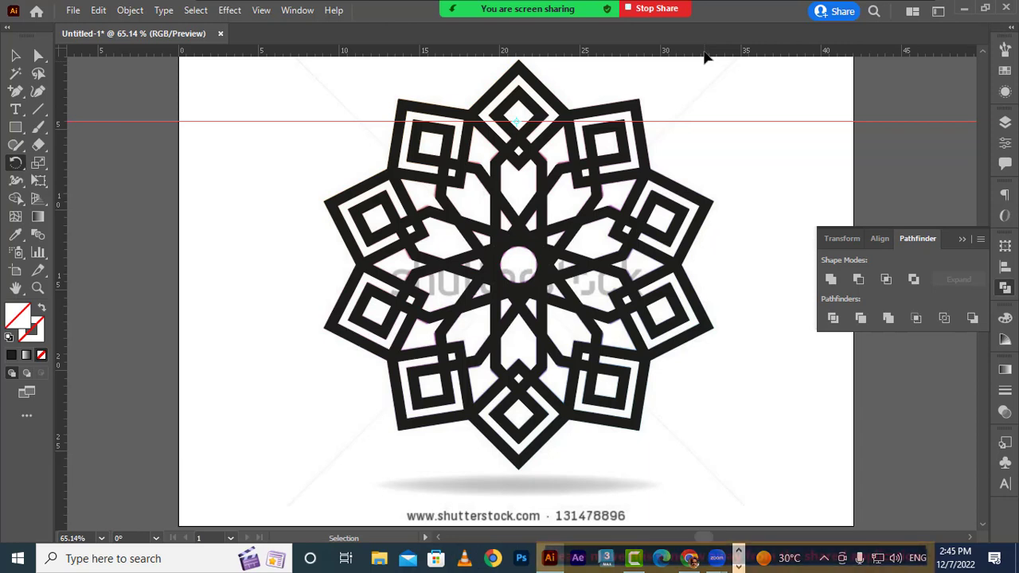
click(774, 121)
key(v)
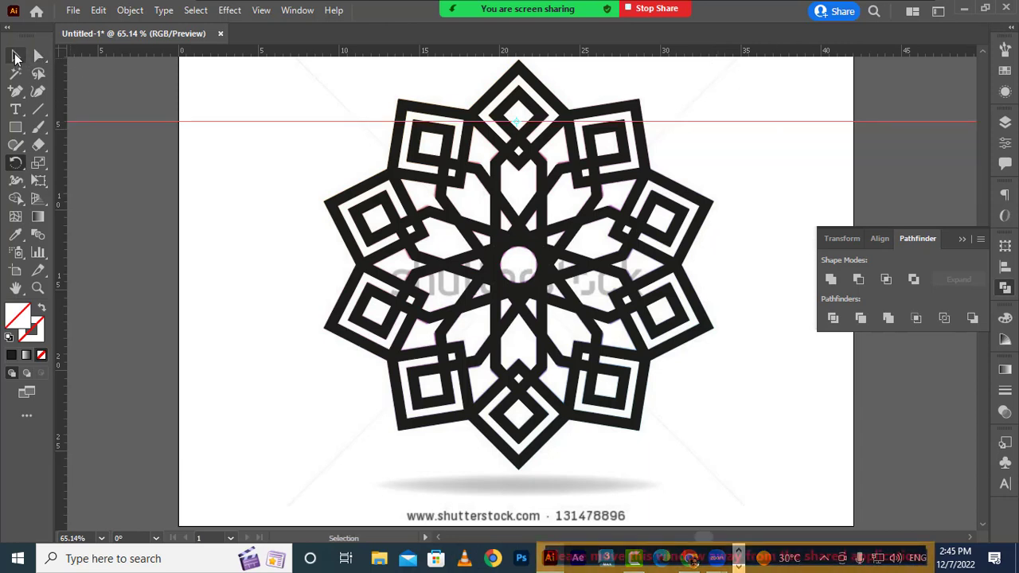
click(755, 110)
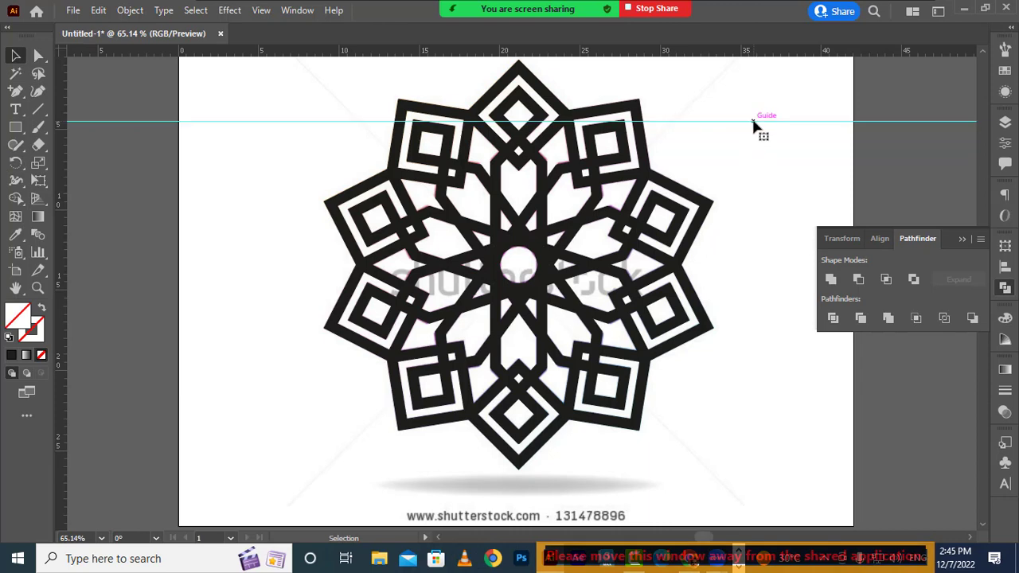
click(753, 121)
key(Delete)
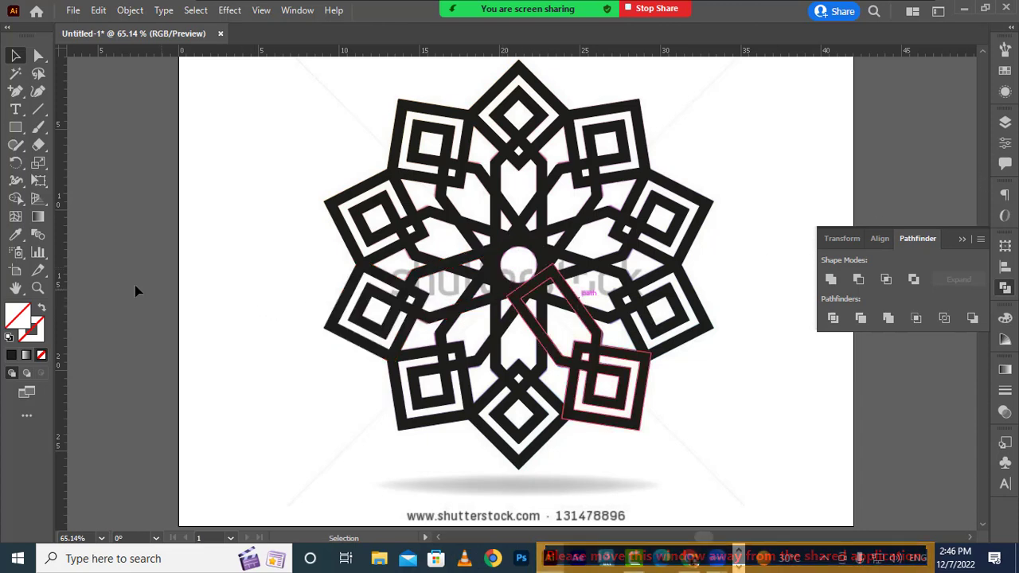
- Drag out a trial vertical guide, remove it, and toggle the rulers off and on
drag(60, 313, 522, 309)
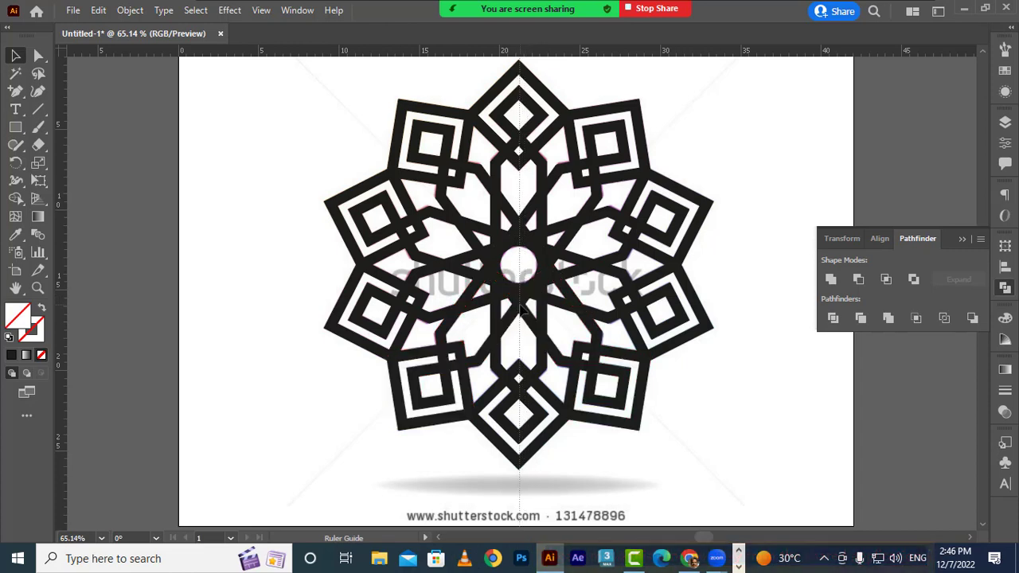
click(520, 301)
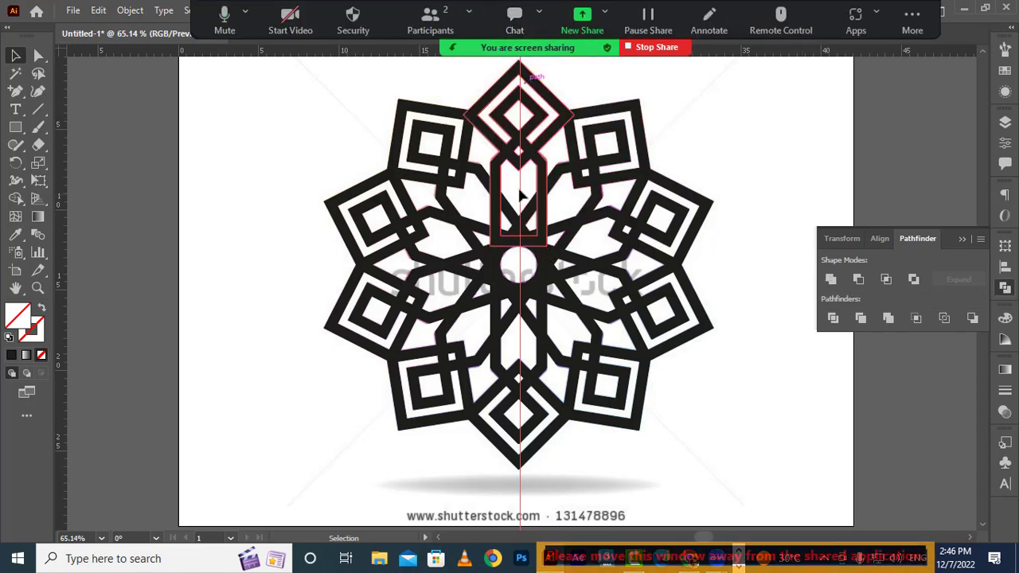
key(a)
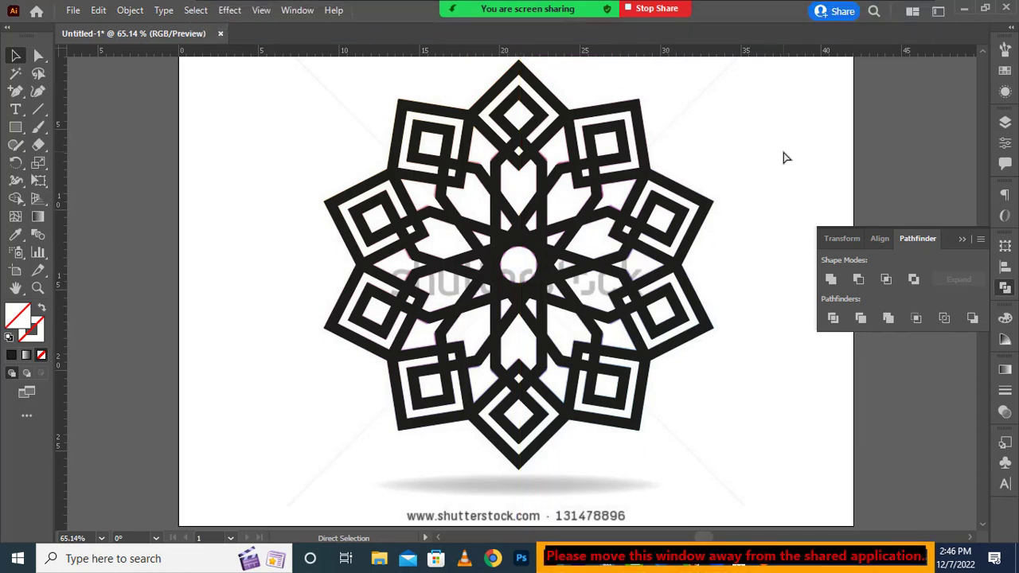
key(v)
key(ctrl+r)
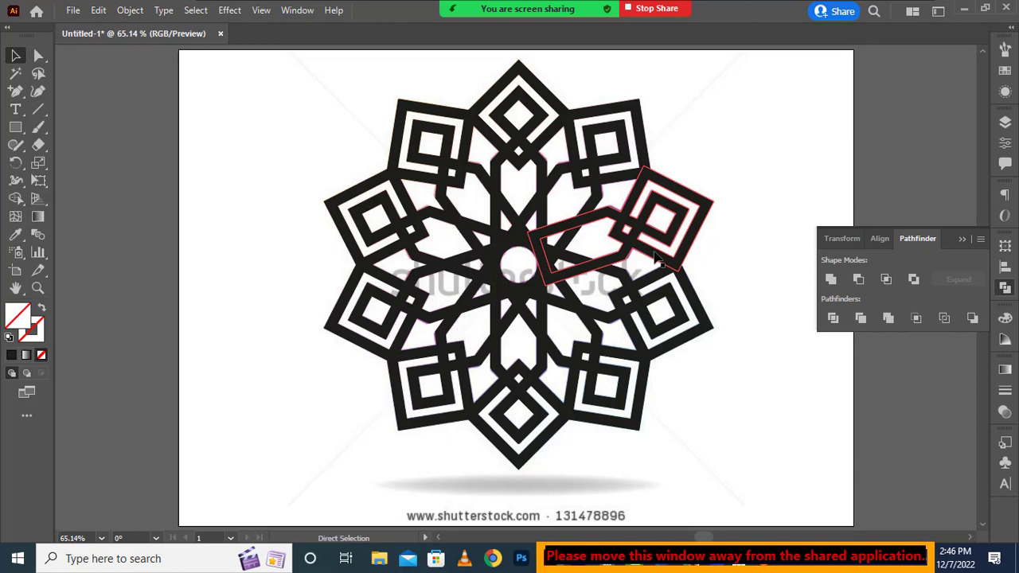
key(ctrl+r)
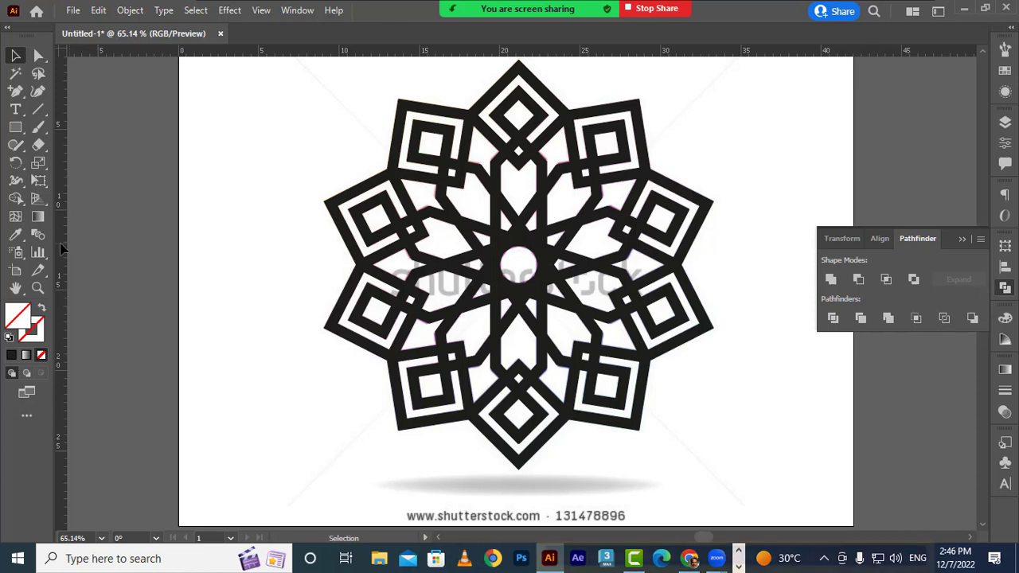
- Place a vertical guide and a horizontal guide through the mandala's centre
drag(63, 249, 519, 267)
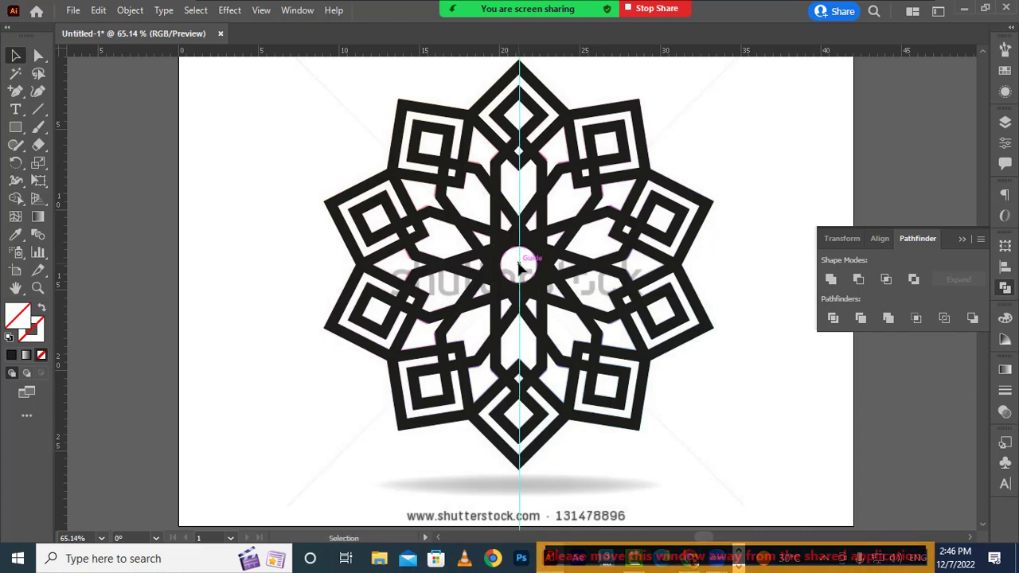
click(519, 267)
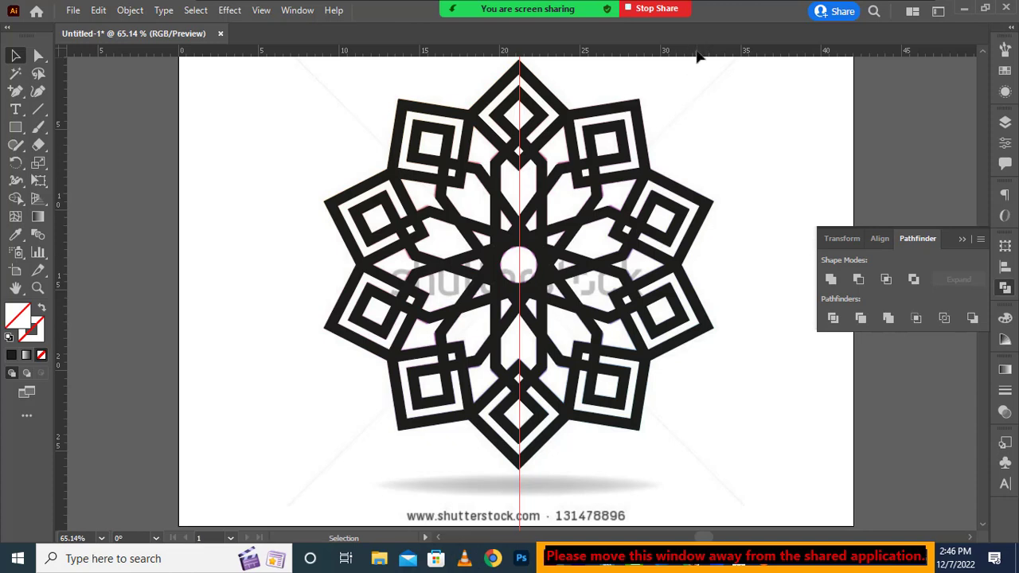
drag(696, 52, 732, 266)
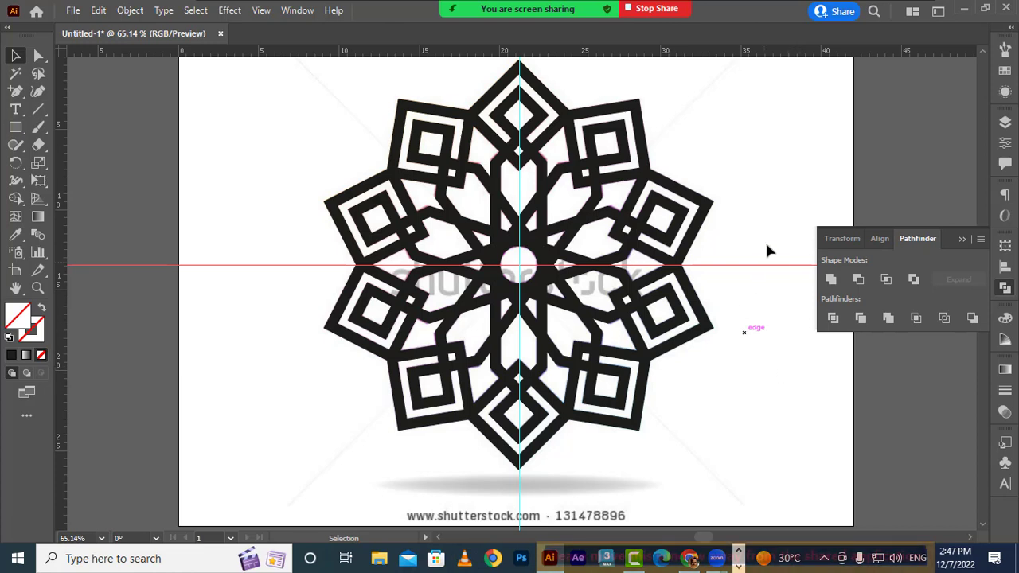
- Delete the horizontal and vertical centre guides, then select a mandala arm path
right_click(770, 189)
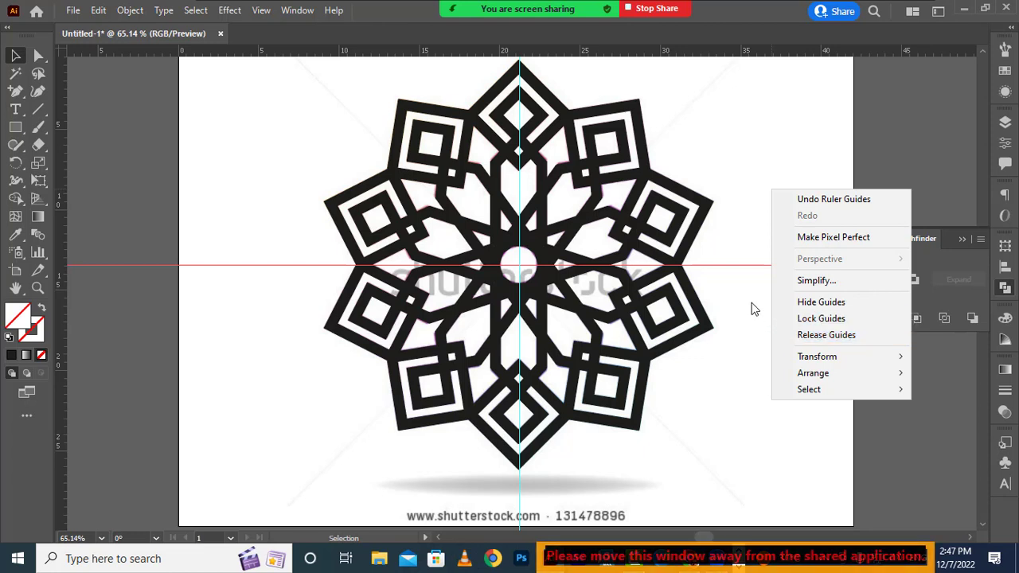
click(757, 266)
drag(757, 267, 769, 290)
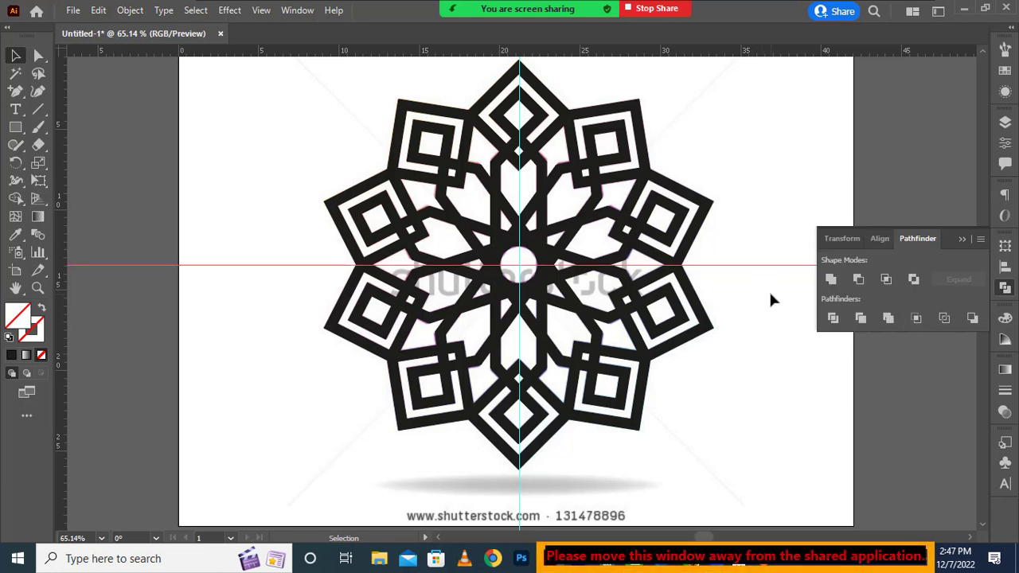
key(Delete)
drag(540, 481, 514, 485)
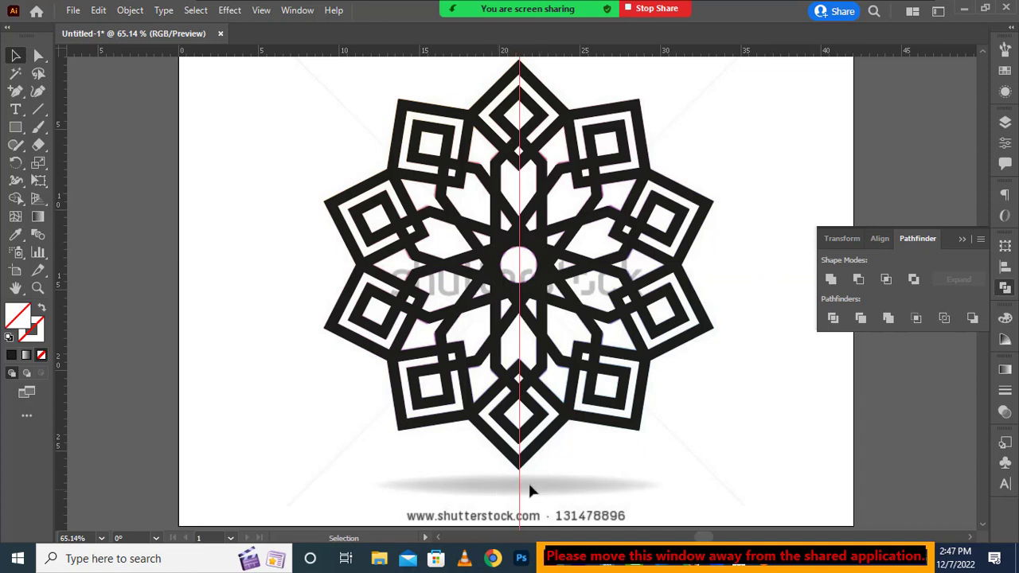
key(Delete)
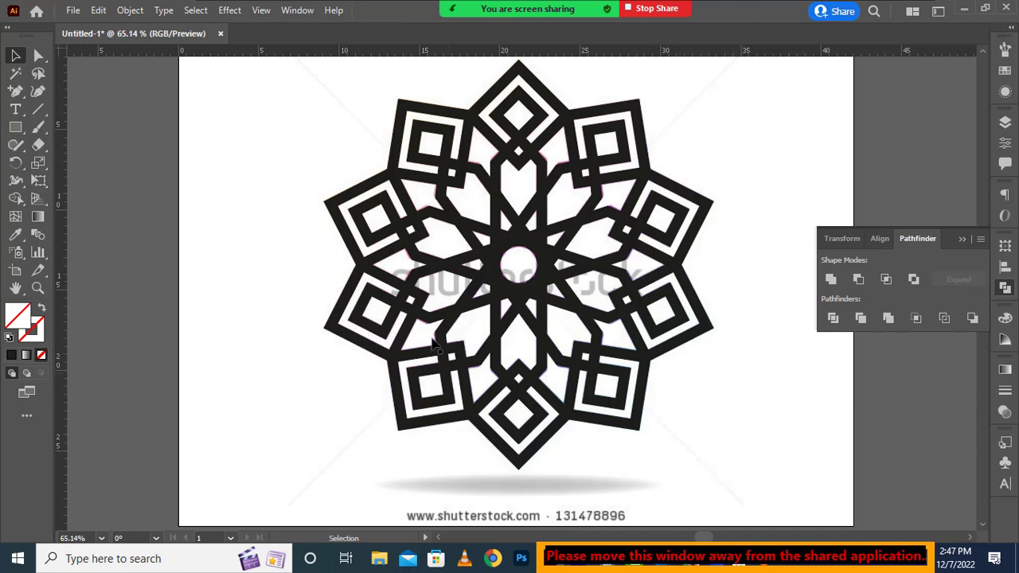
click(587, 165)
click(335, 327)
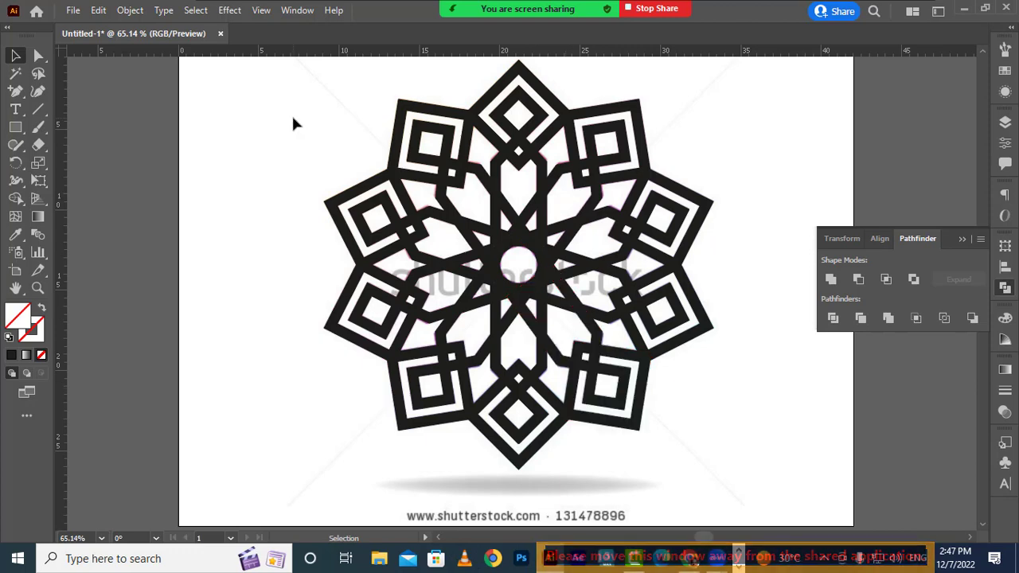
- Select all the black mandala paths and Unite them into one shape in Pathfinder
drag(281, 76, 776, 475)
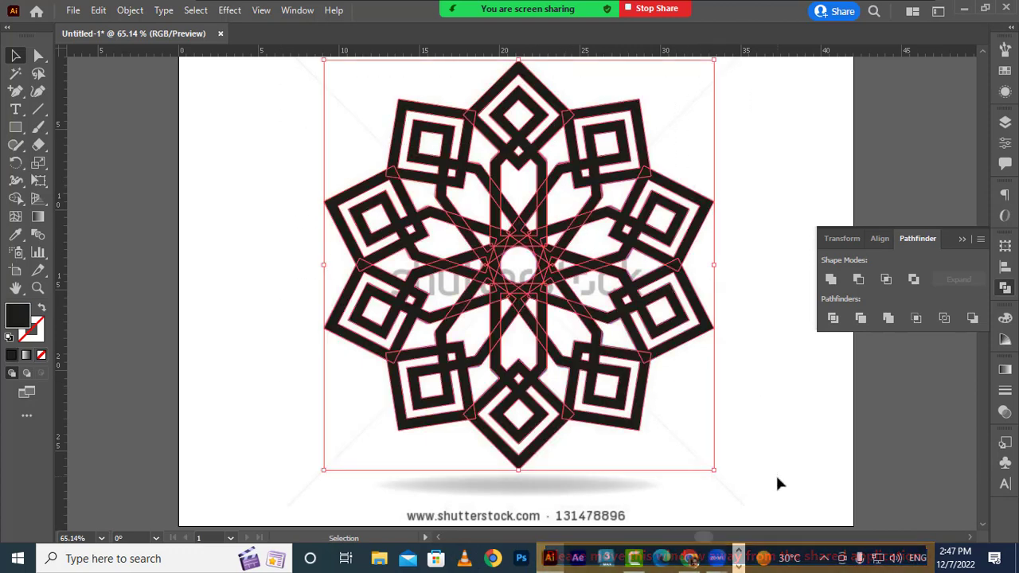
click(775, 437)
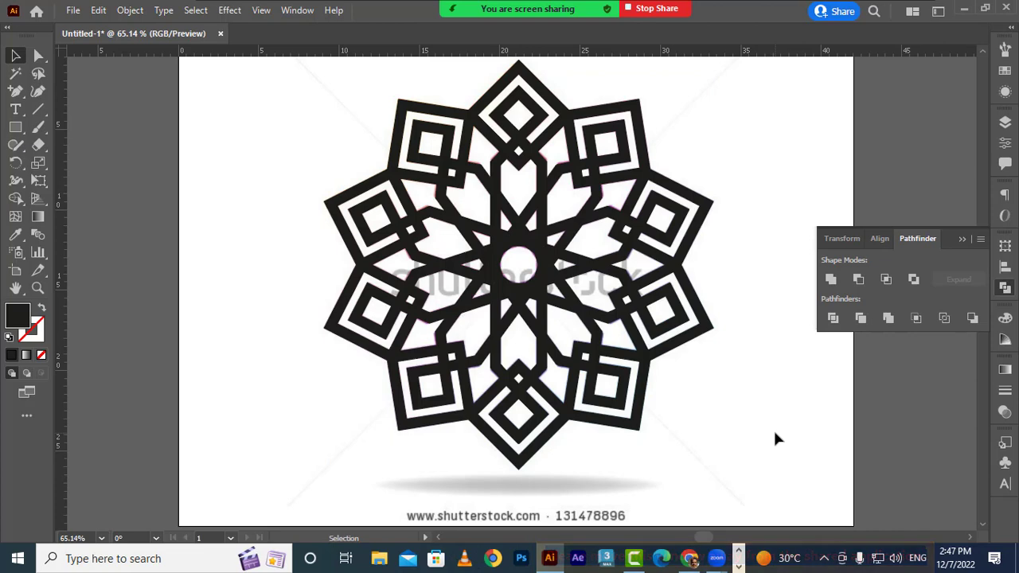
key(a)
key(ctrl+a)
key(v)
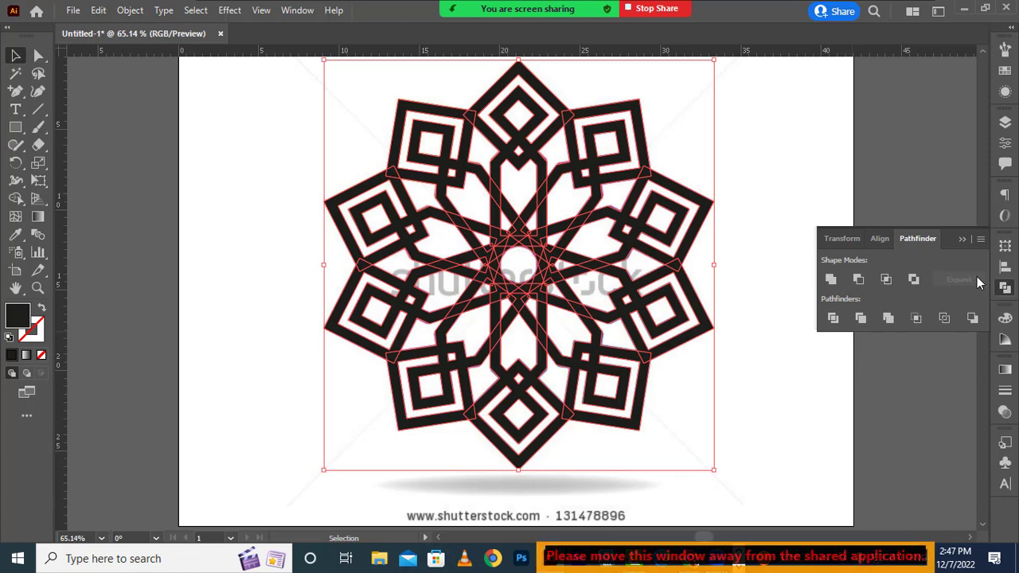
click(1008, 288)
click(1008, 289)
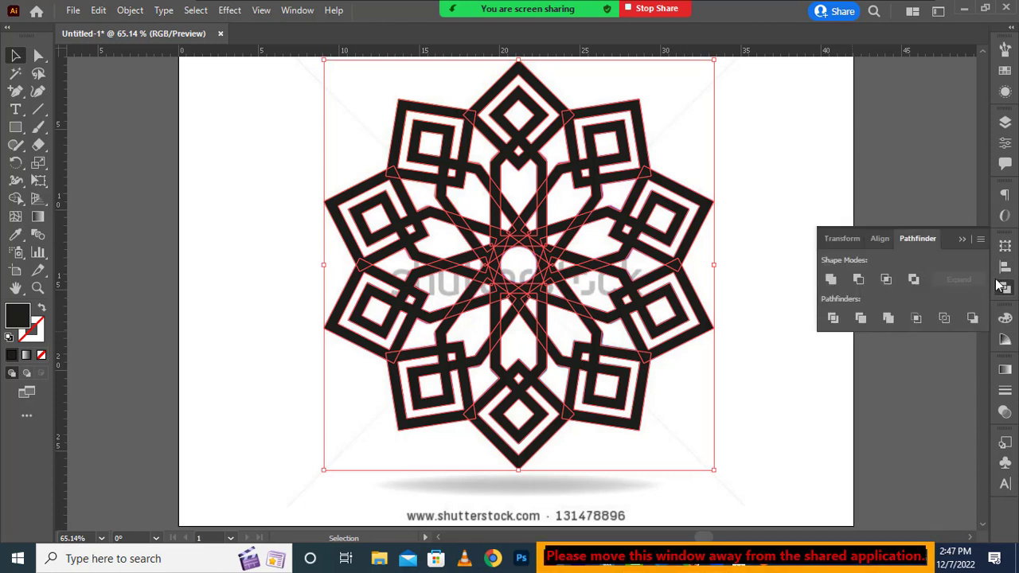
click(831, 280)
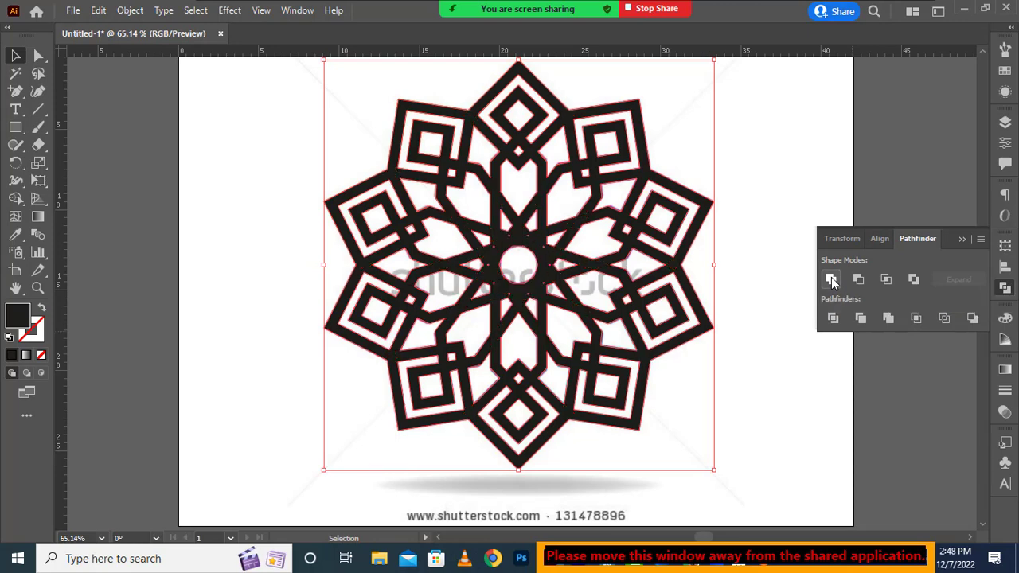
- Deselect the merged star and view it in Outline mode
scroll(985, 203, up, 3)
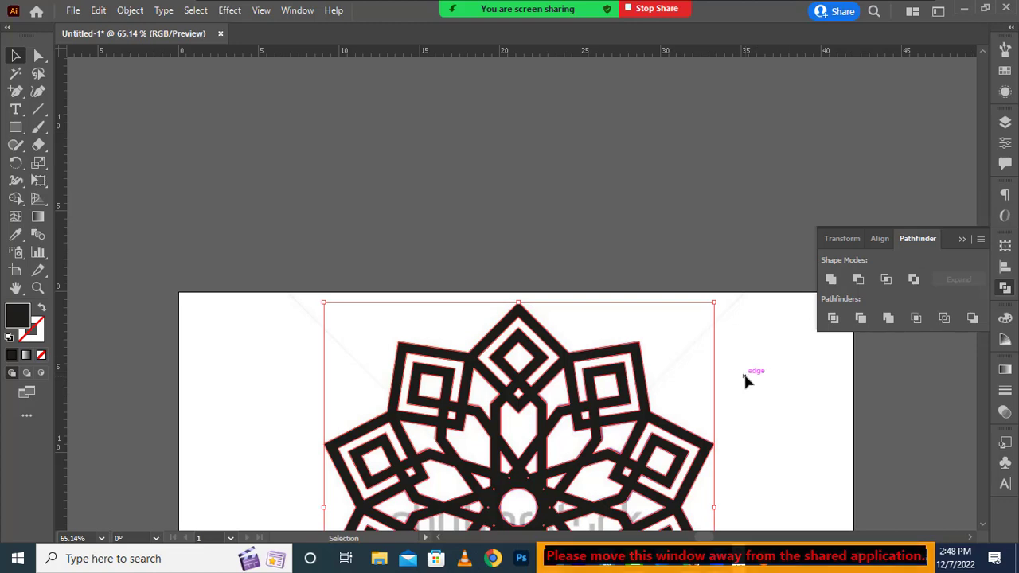
drag(741, 375, 731, 170)
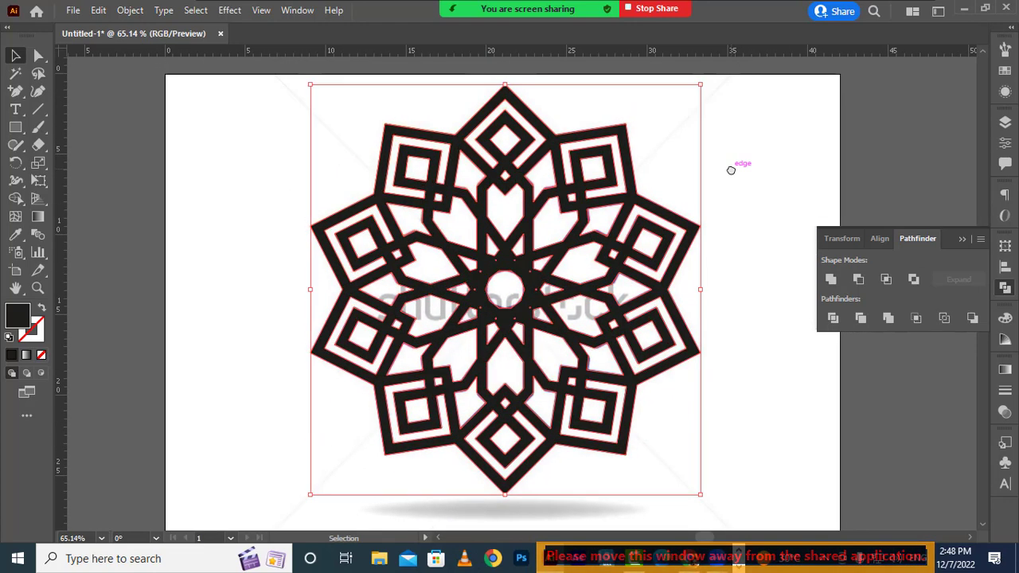
click(731, 170)
key(ctrl+y)
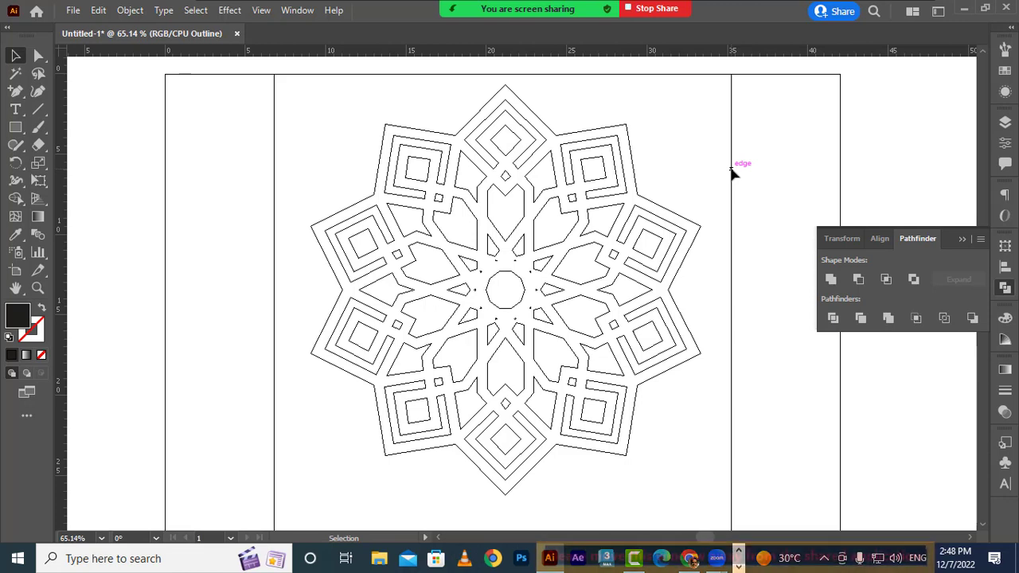
- Switch back to Preview mode and collapse the Pathfinder panel into the dock
key(a)
key(ctrl+y)
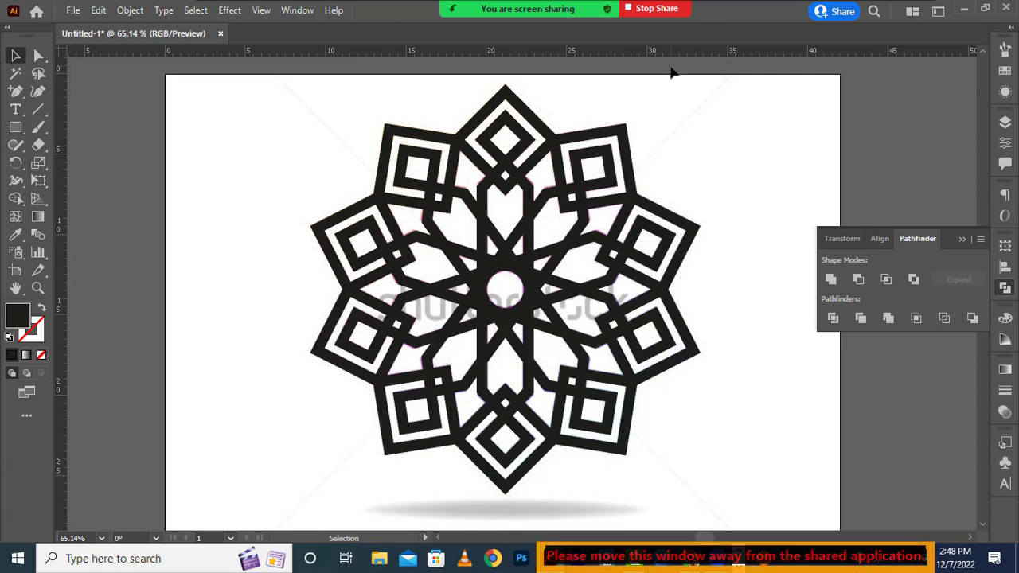
click(961, 238)
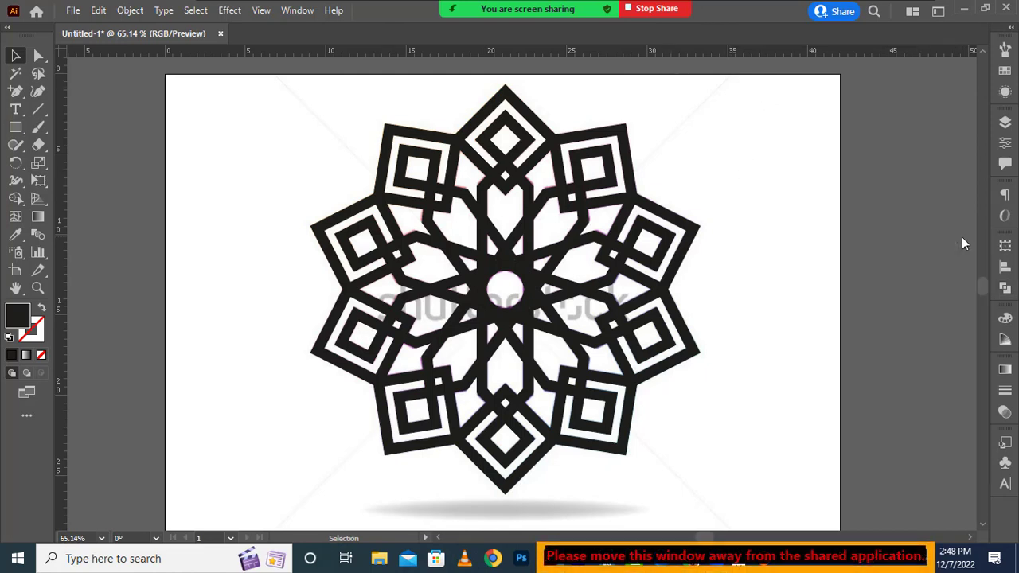
- Hide Layer 2 in the Layers panel, then make Layer 1 active and unlock it
click(1006, 123)
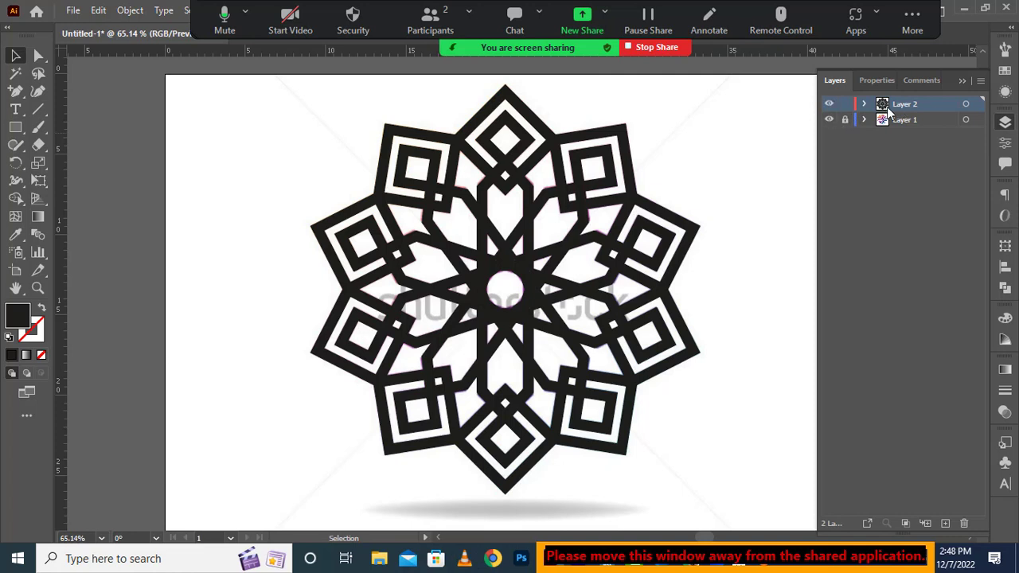
click(829, 106)
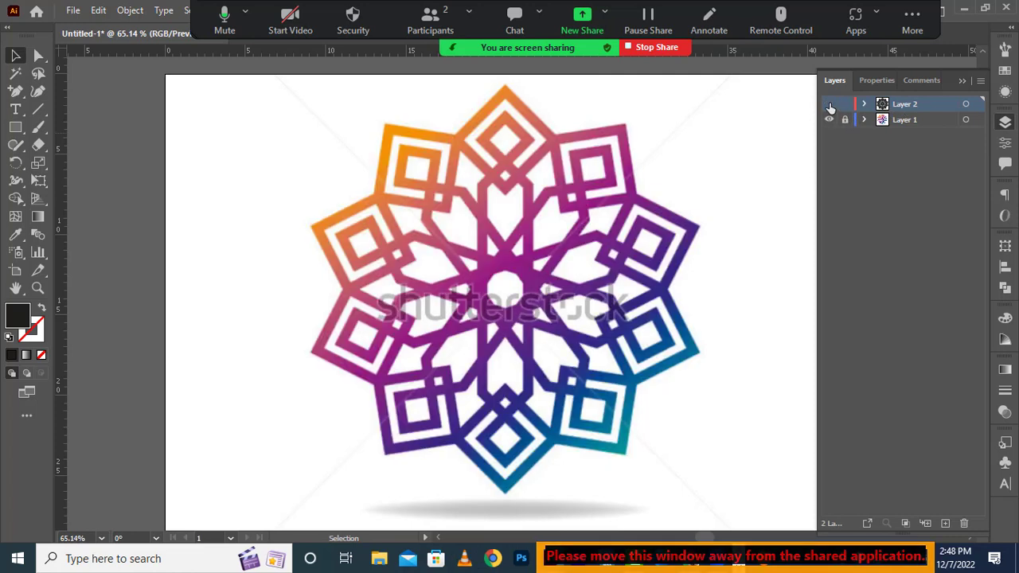
click(830, 106)
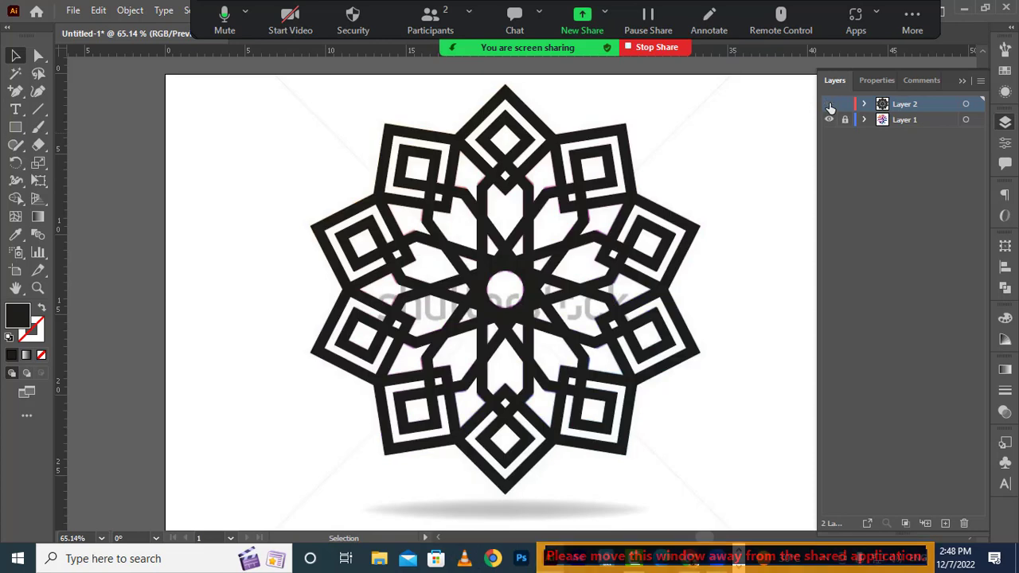
click(830, 106)
click(830, 106)
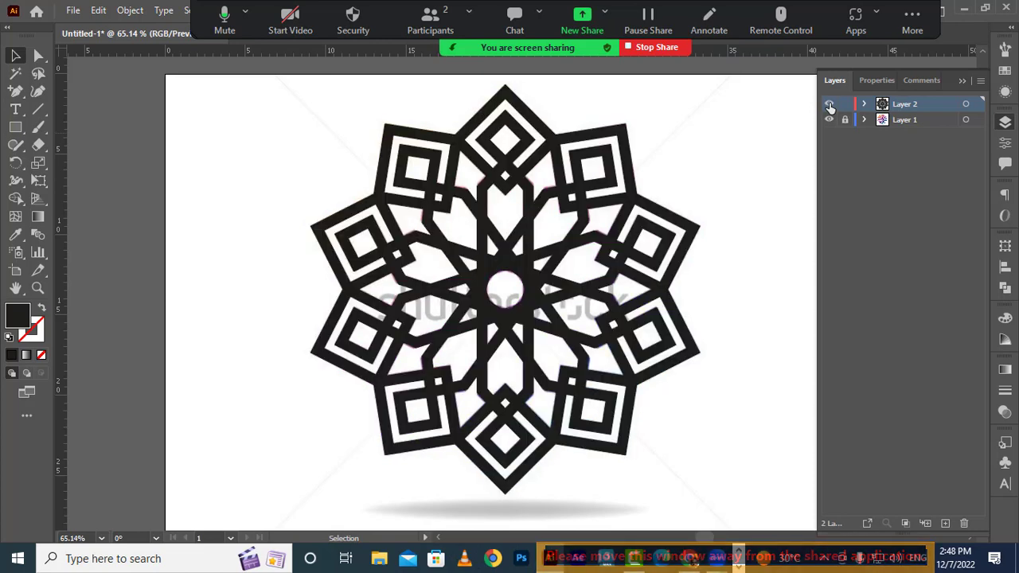
click(829, 106)
click(830, 106)
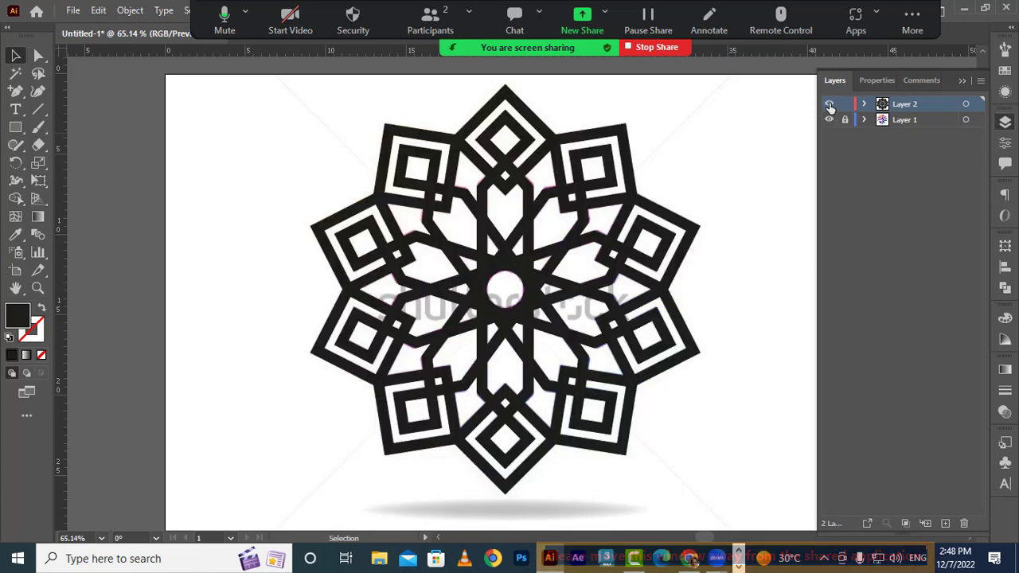
click(830, 106)
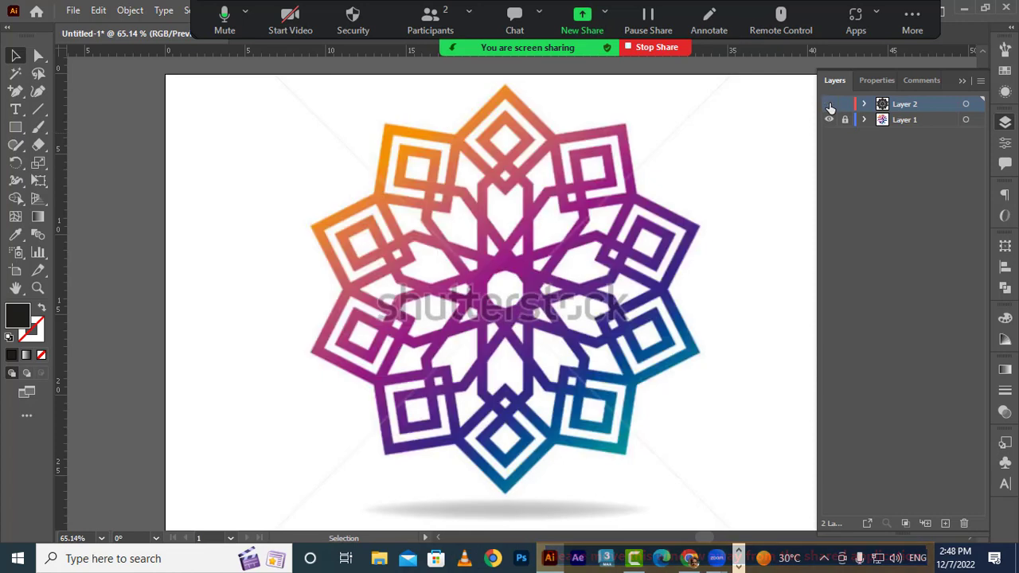
click(930, 121)
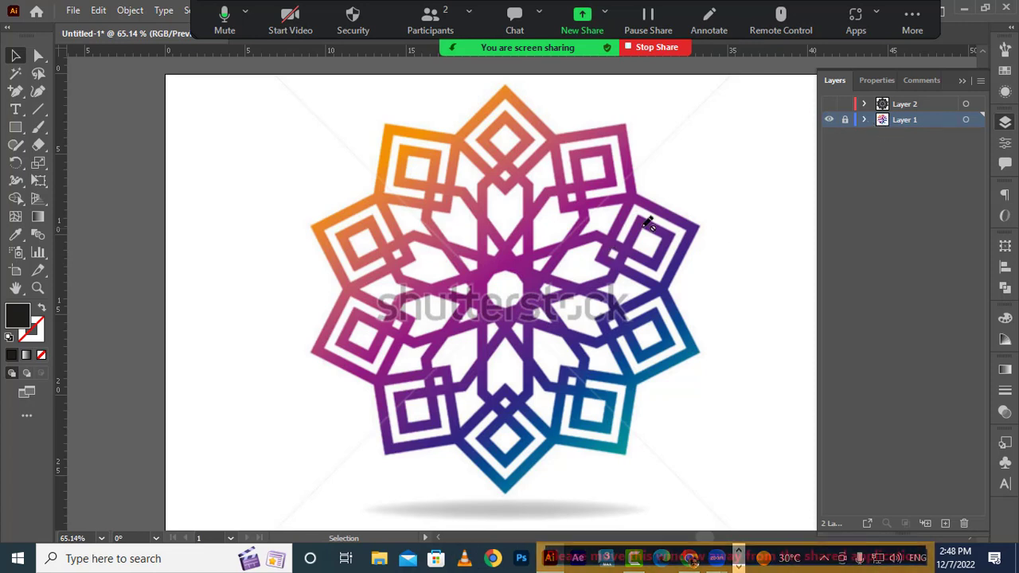
click(844, 119)
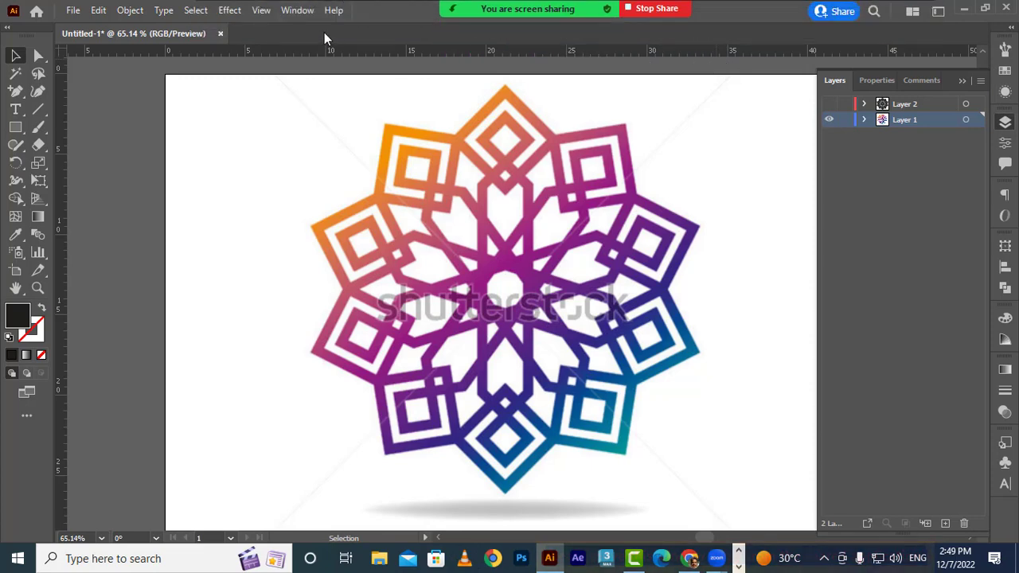
- Open the Swatches panel from the Window menu
click(299, 10)
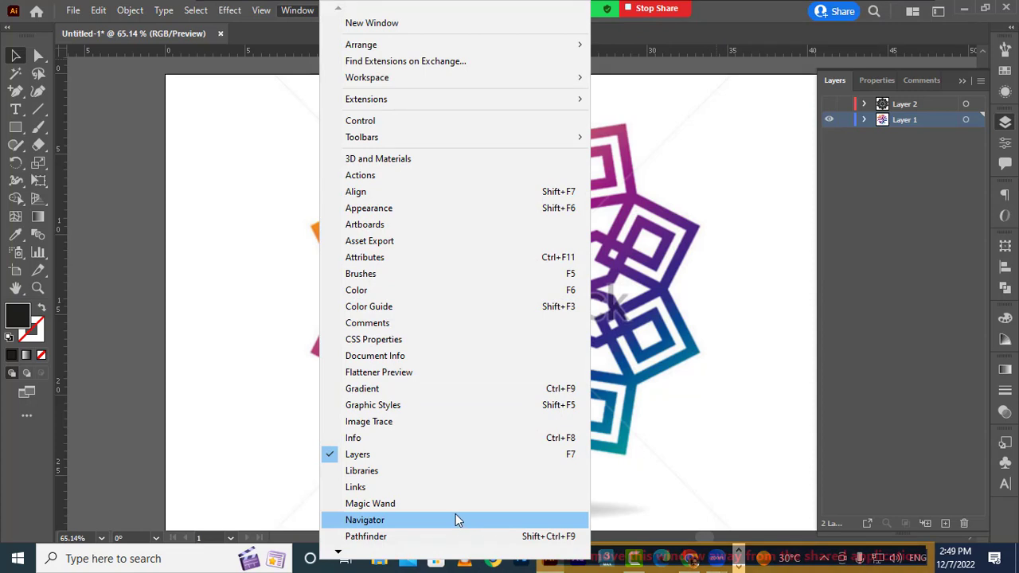
mouse_move(426, 555)
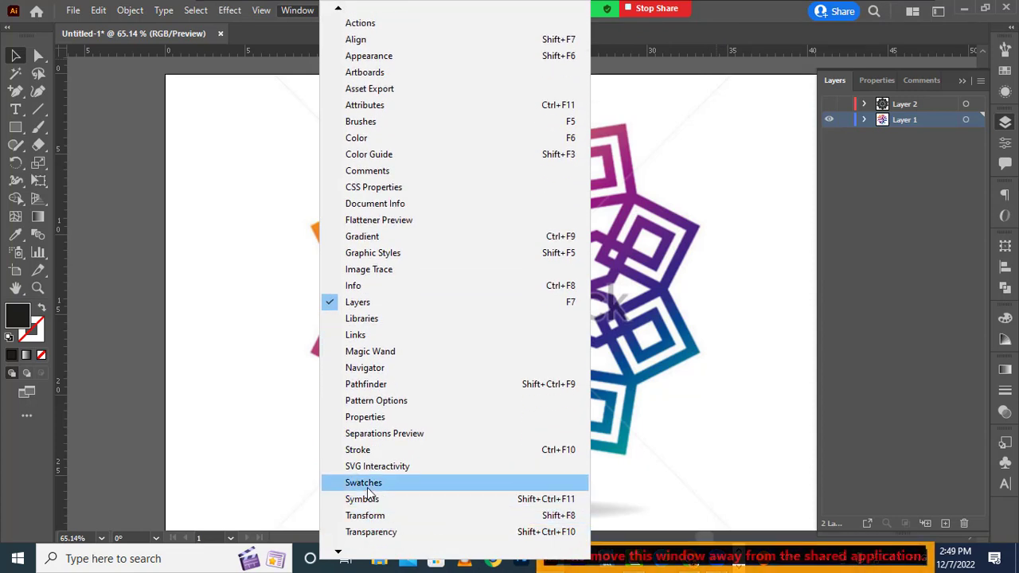
click(371, 482)
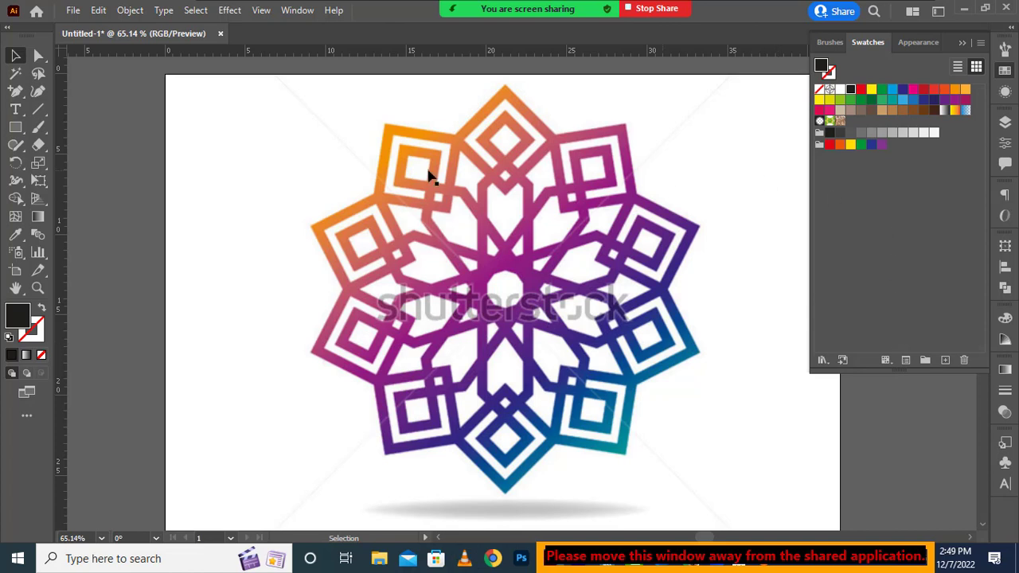
- Eyedrop the orange and the pink from the mandala and save each as a new swatch
click(15, 238)
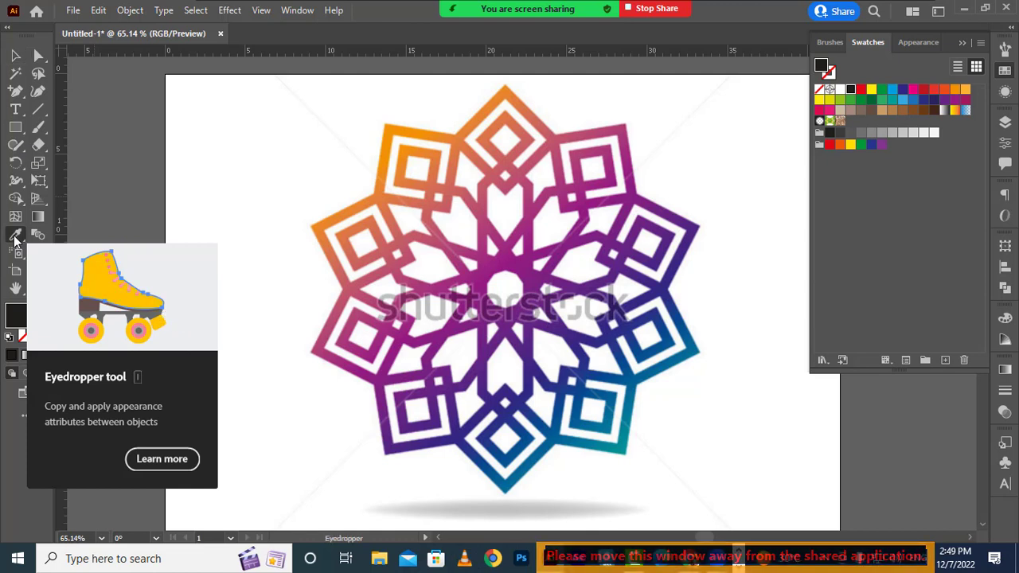
click(395, 124)
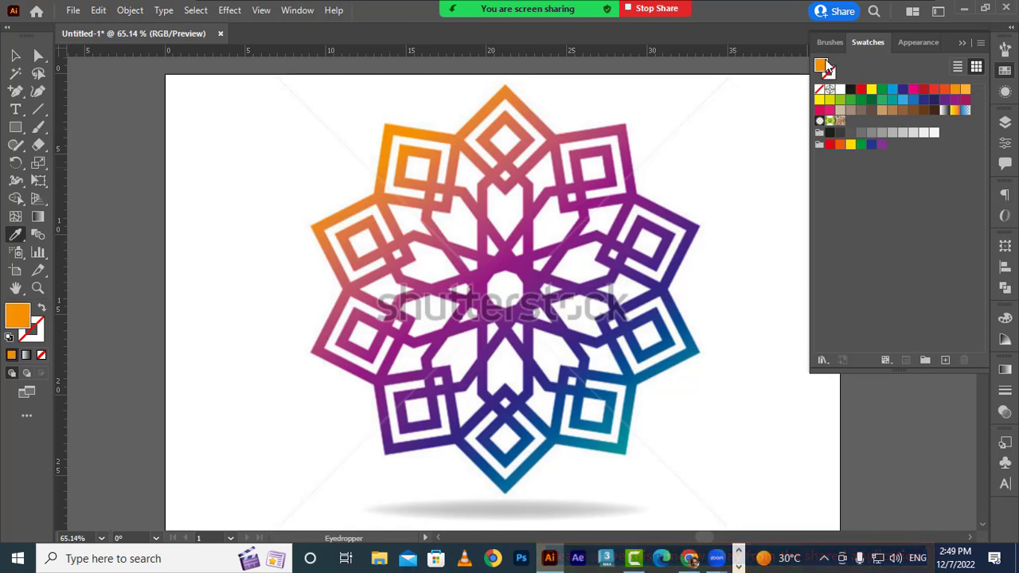
drag(821, 67, 868, 197)
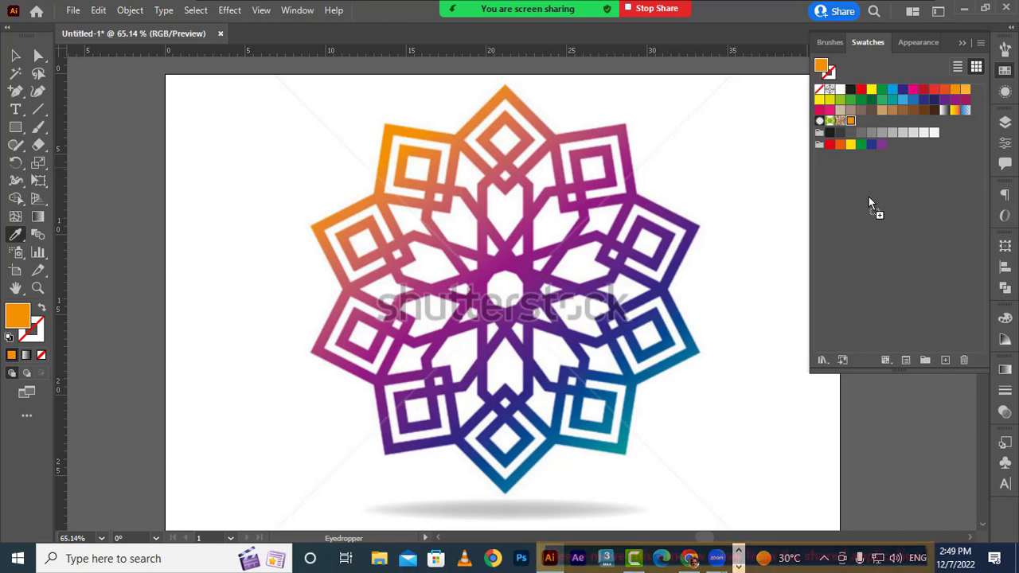
click(481, 205)
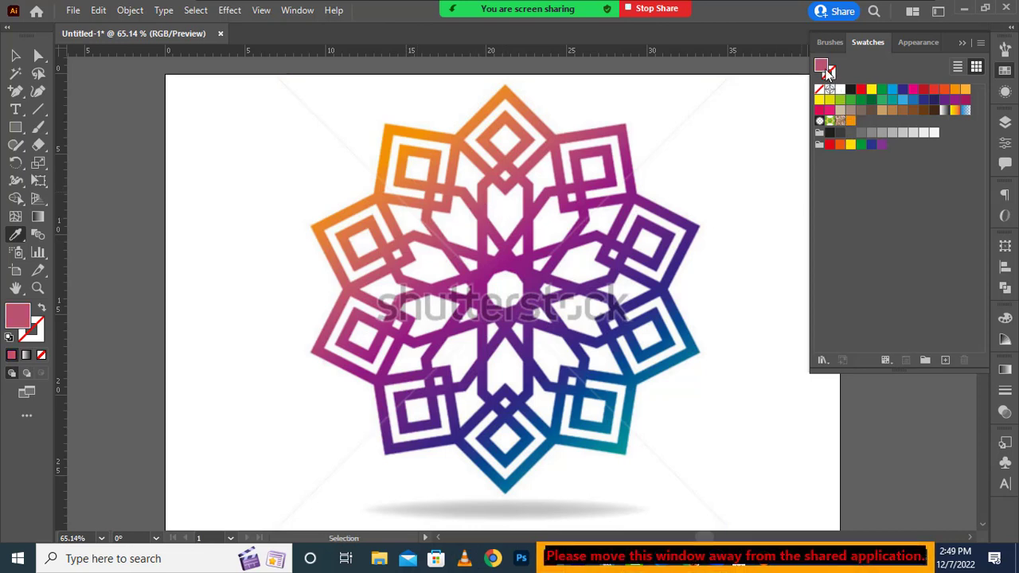
drag(822, 66, 862, 209)
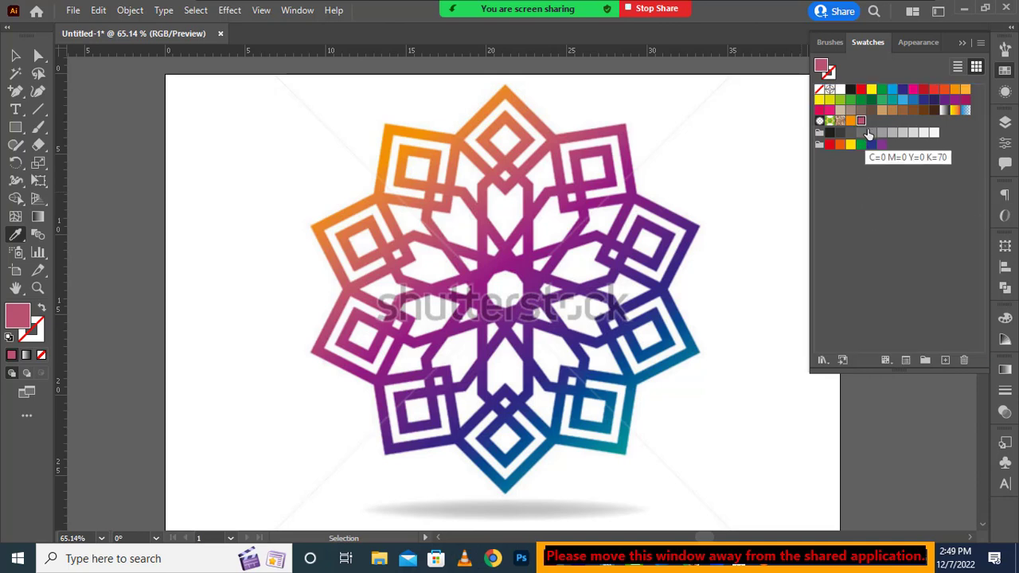
- Sample the magenta and the purple from the artwork and add both as new swatches
click(486, 253)
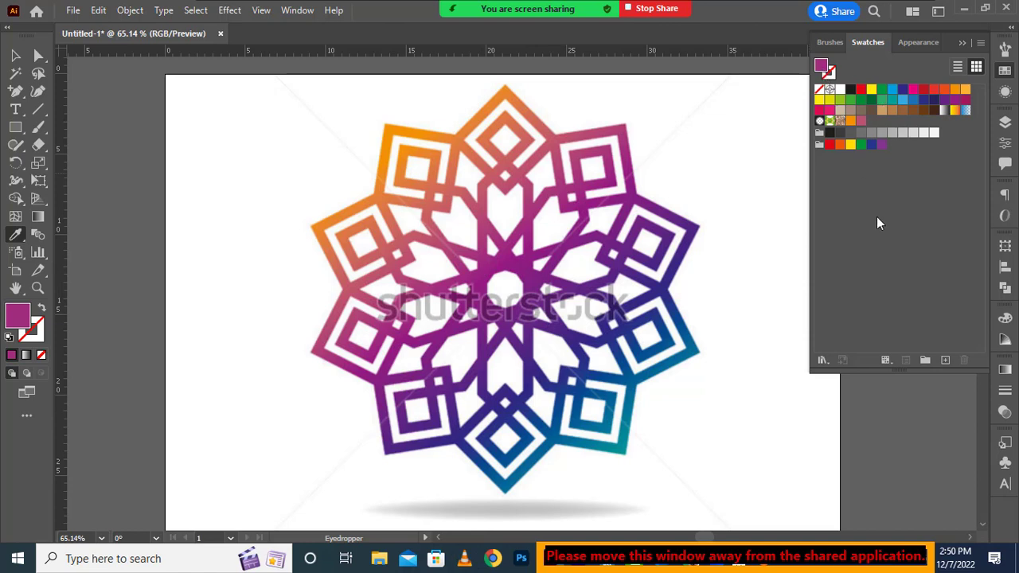
drag(825, 68, 871, 120)
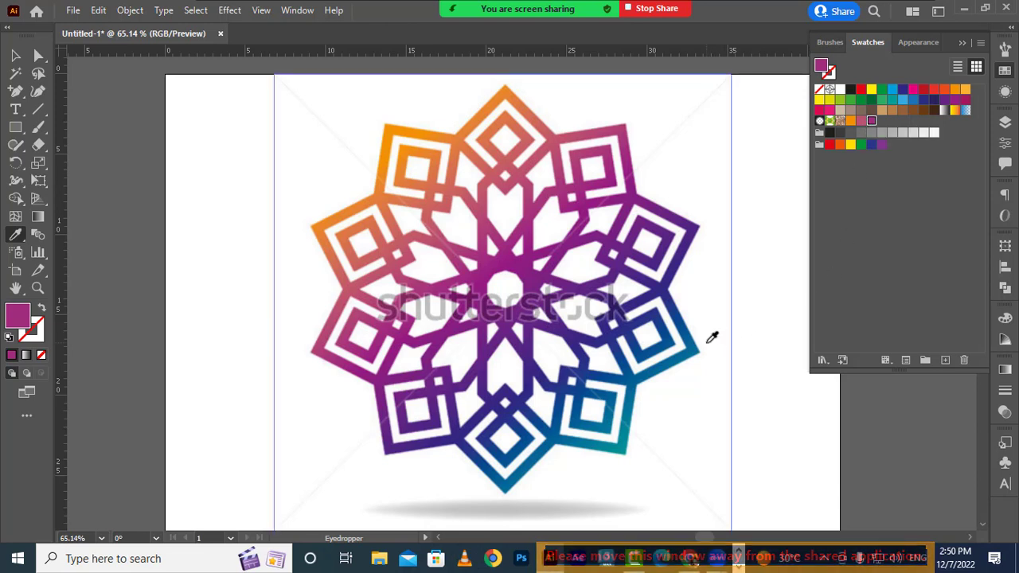
click(555, 276)
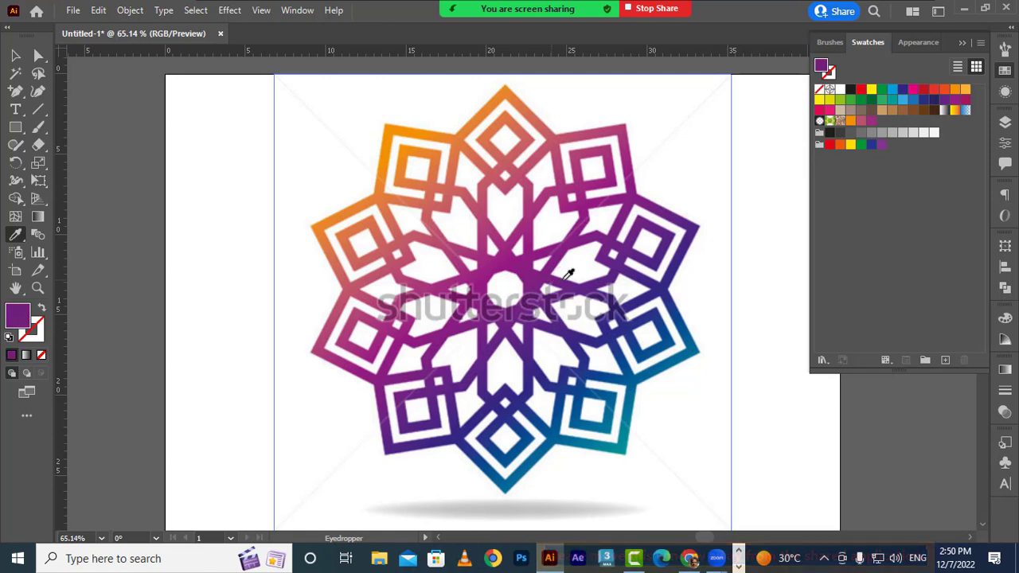
key(ctrl+shift+a)
drag(823, 67, 881, 223)
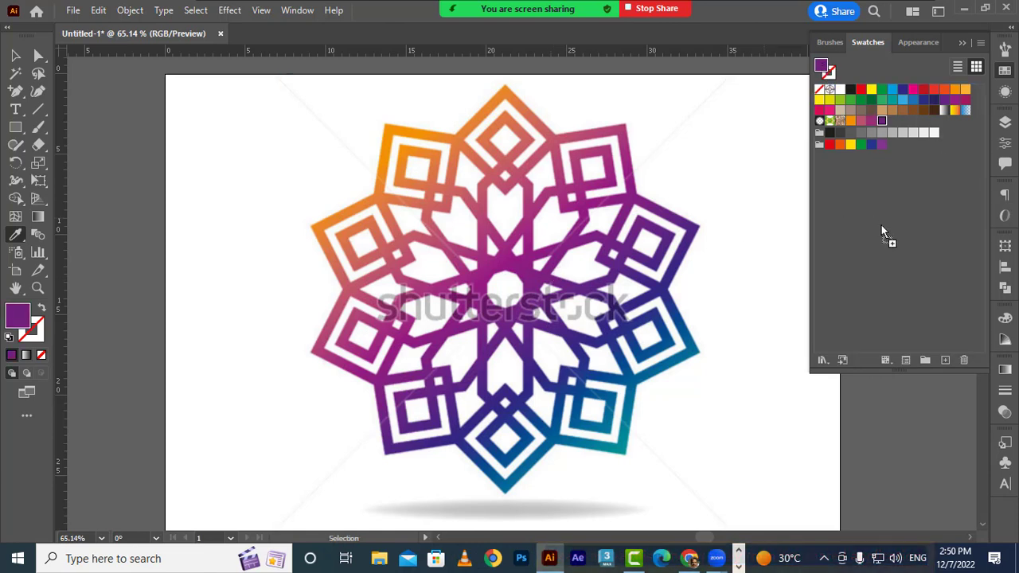
key(ctrl+a)
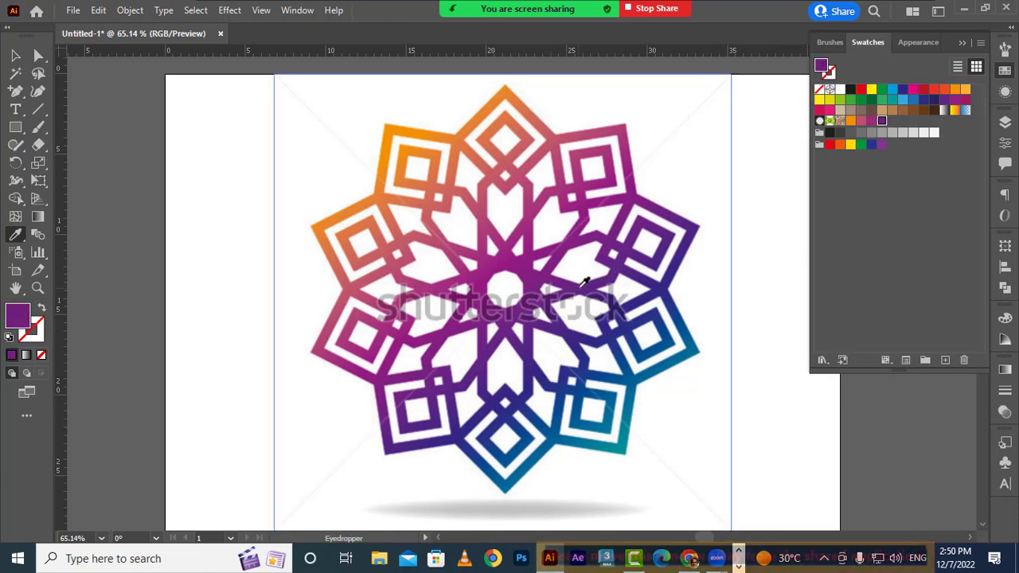
key(ctrl+shift+a)
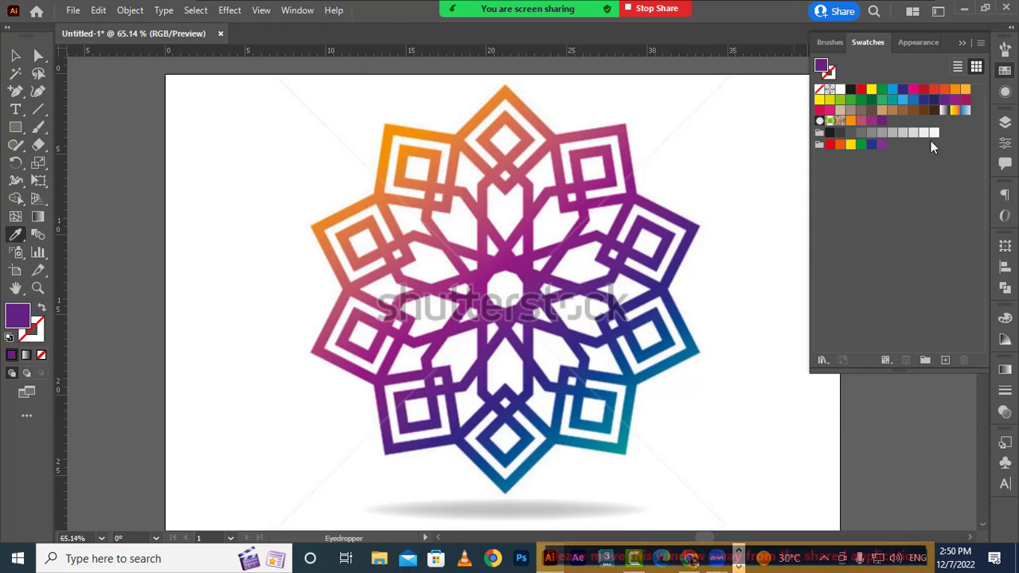
drag(823, 67, 897, 232)
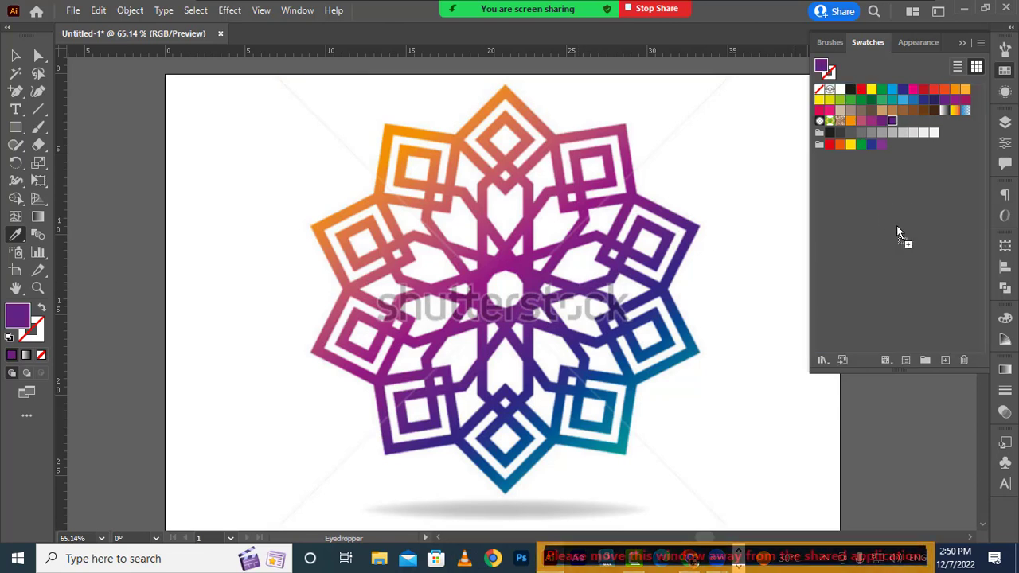
key(ctrl+a)
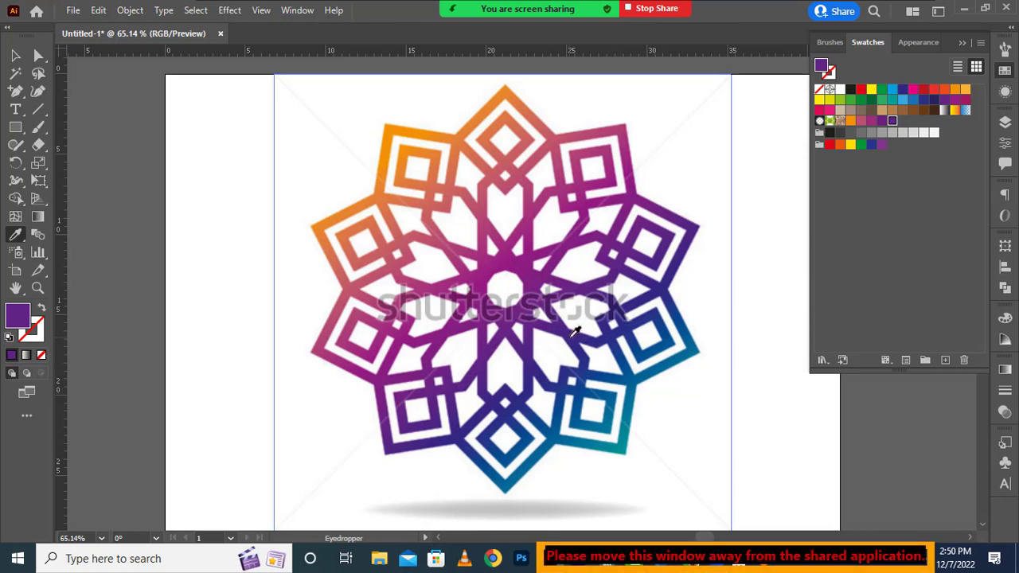
- Save the current fill colour and the sampled dark blue as new swatches
key(ctrl+shift+a)
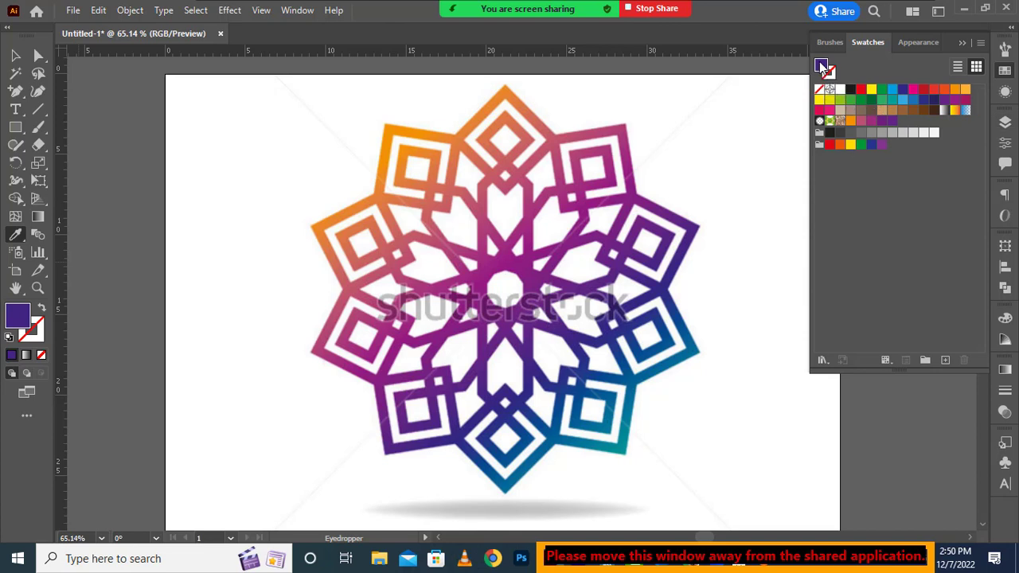
drag(822, 66, 882, 206)
click(598, 368)
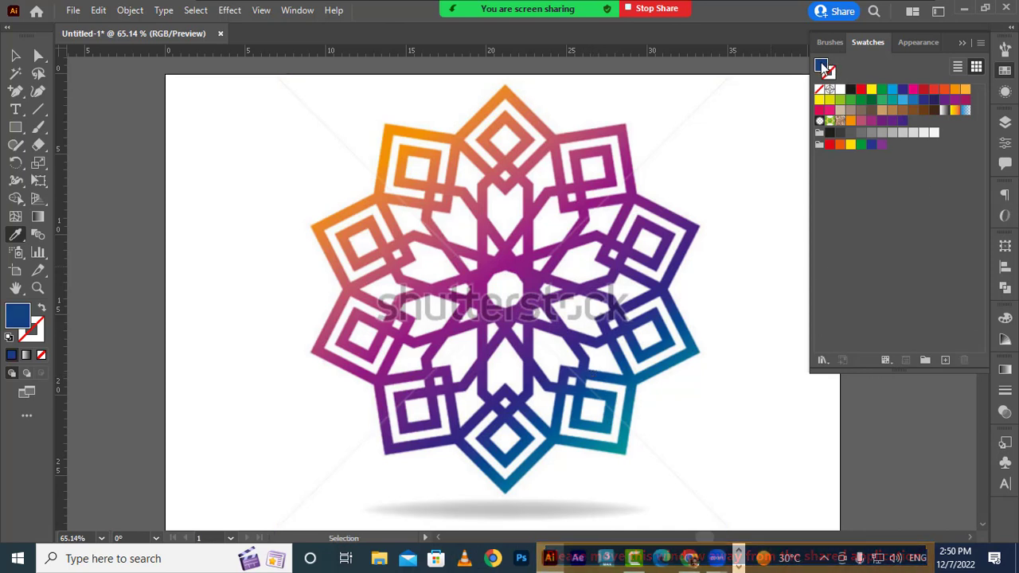
drag(824, 75, 901, 209)
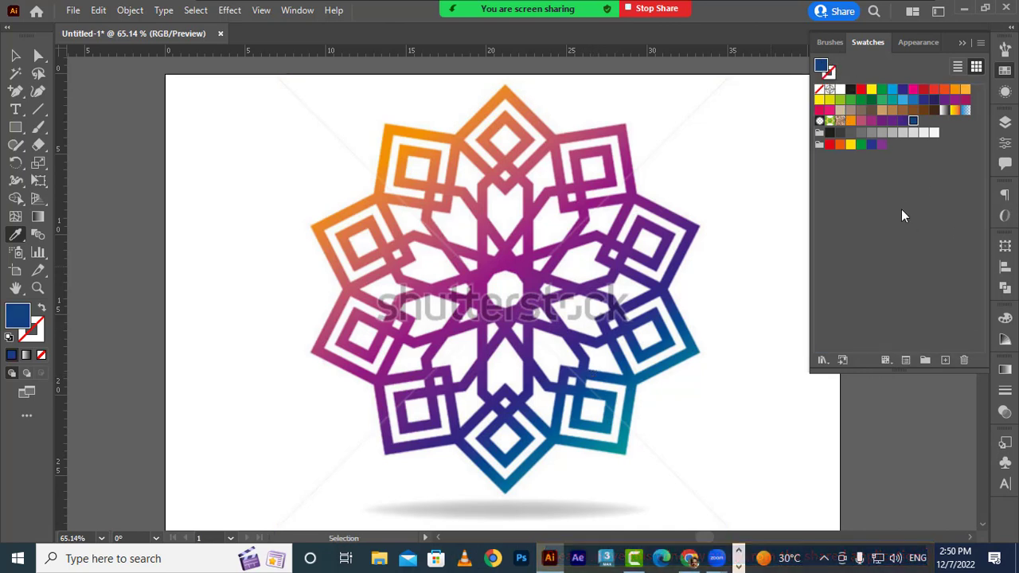
- Sample the teal, save it as a swatch, and select the new orange-to-teal swatches
click(623, 448)
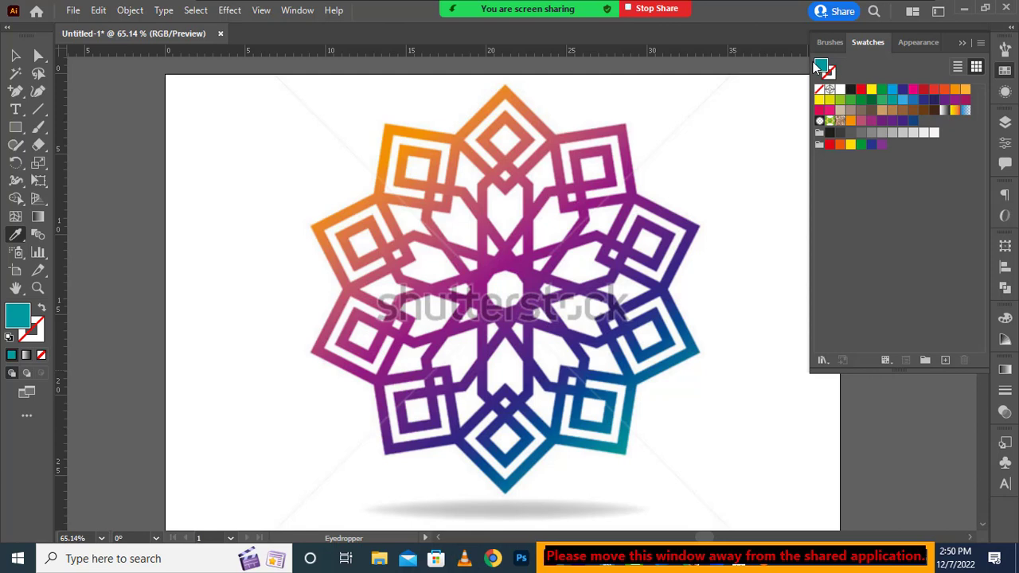
drag(821, 67, 869, 208)
shift+click(849, 122)
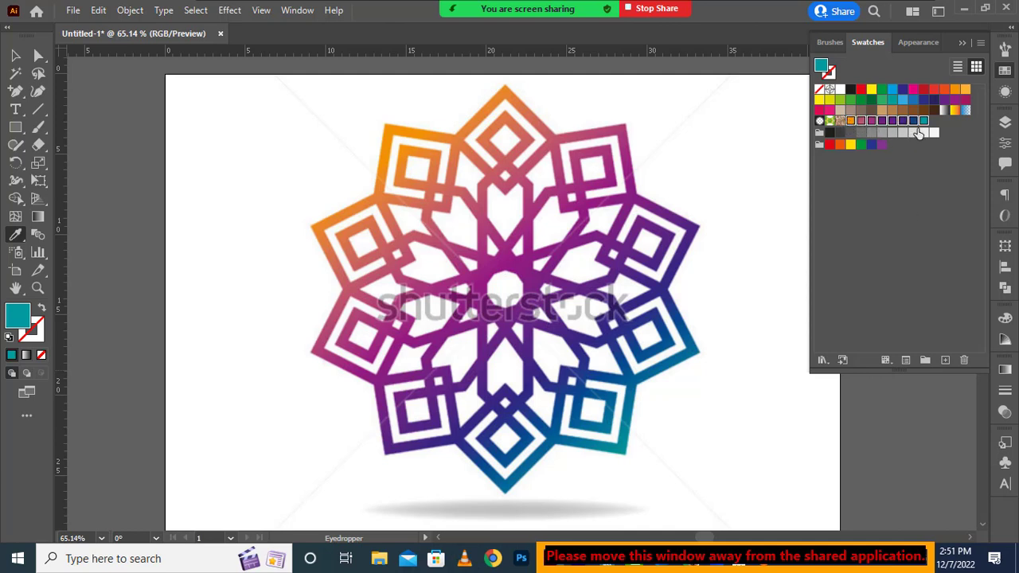
- Group the selected orange-to-teal swatches as colour group 'GRADIENT' and close the Swatches panel
click(924, 360)
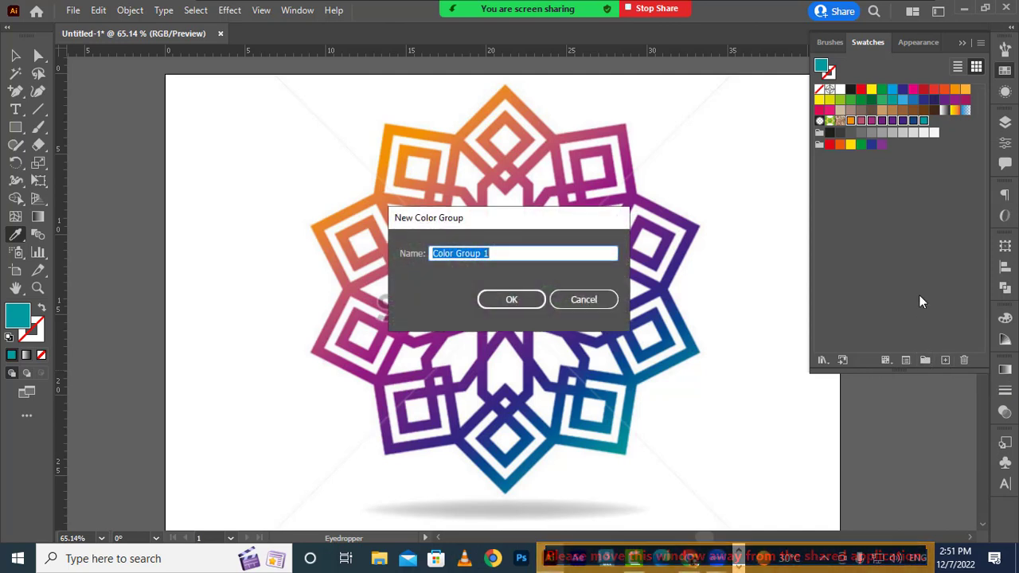
text(GR)
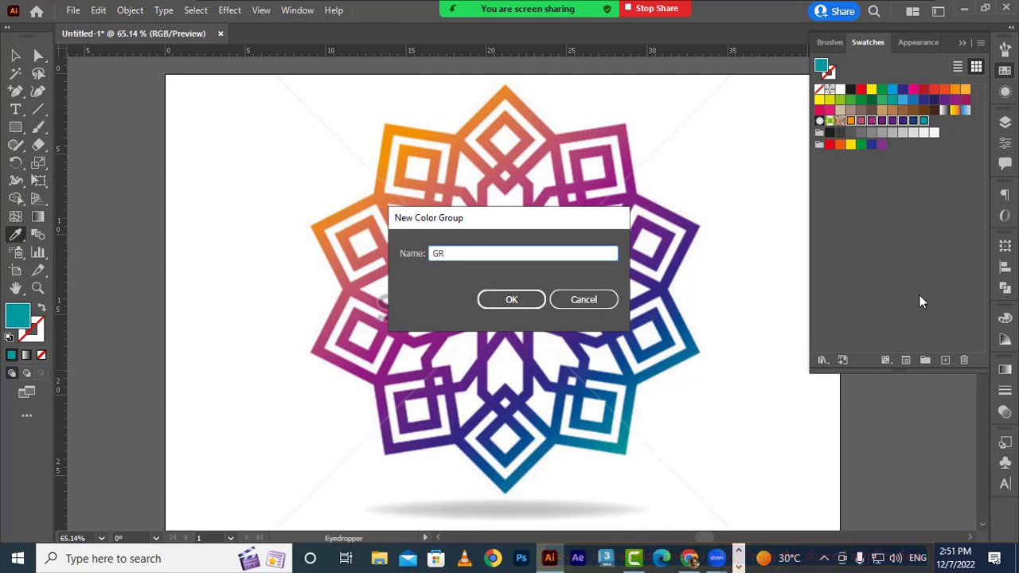
text(ADIENT)
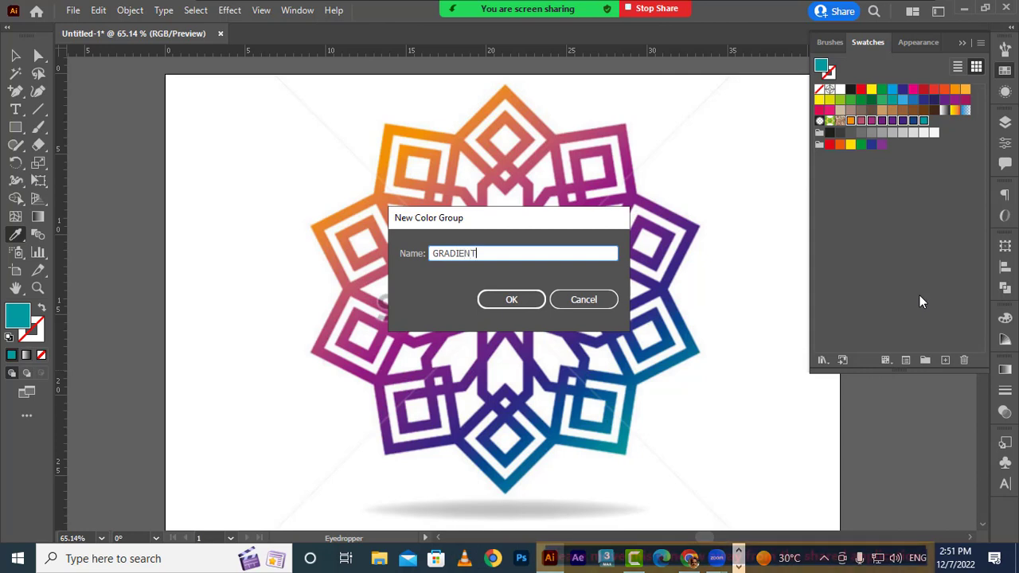
click(512, 299)
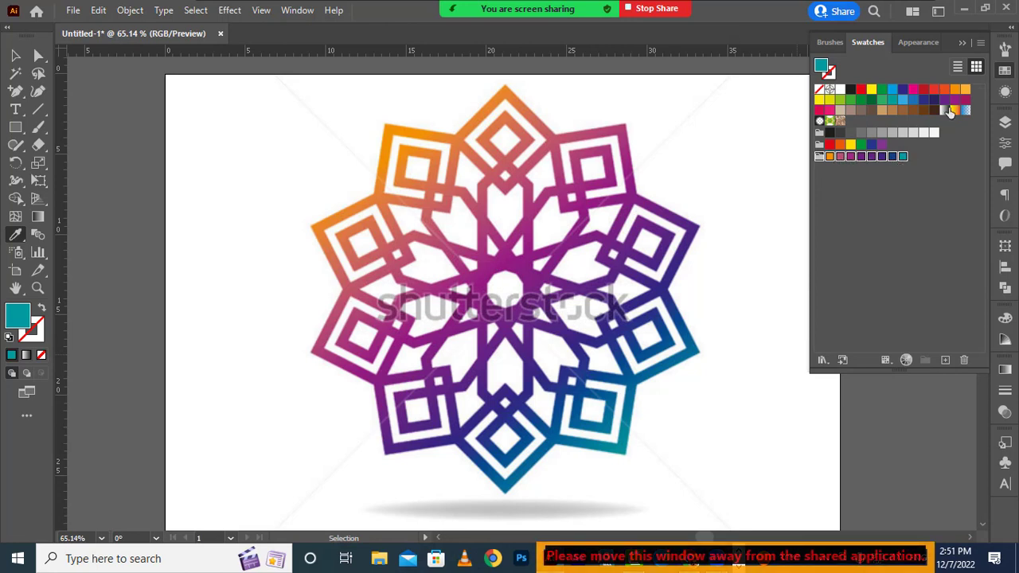
click(963, 42)
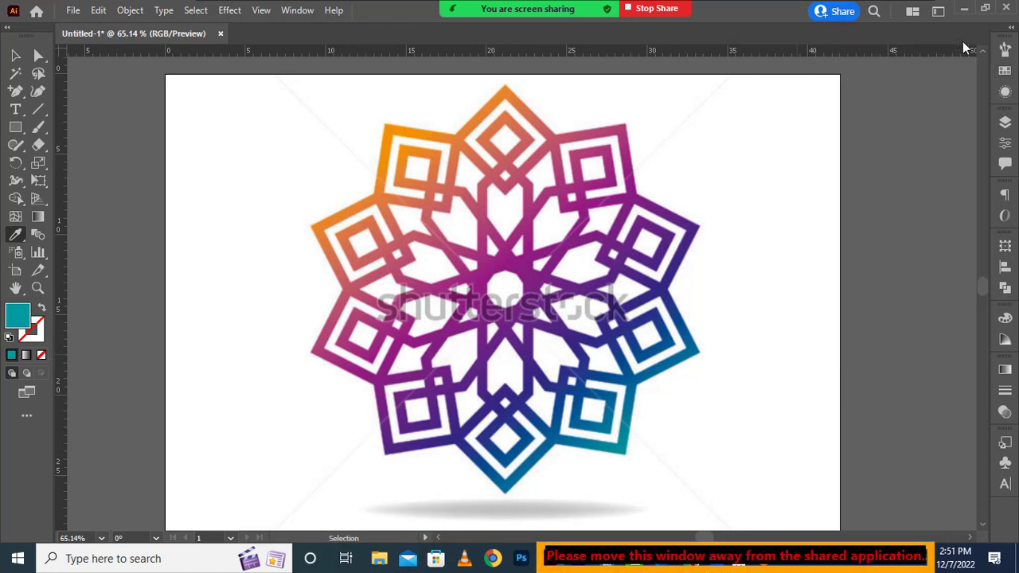
- Lock Layer 1 with the colour reference and make Layer 2's black mandala visible and current
click(1005, 121)
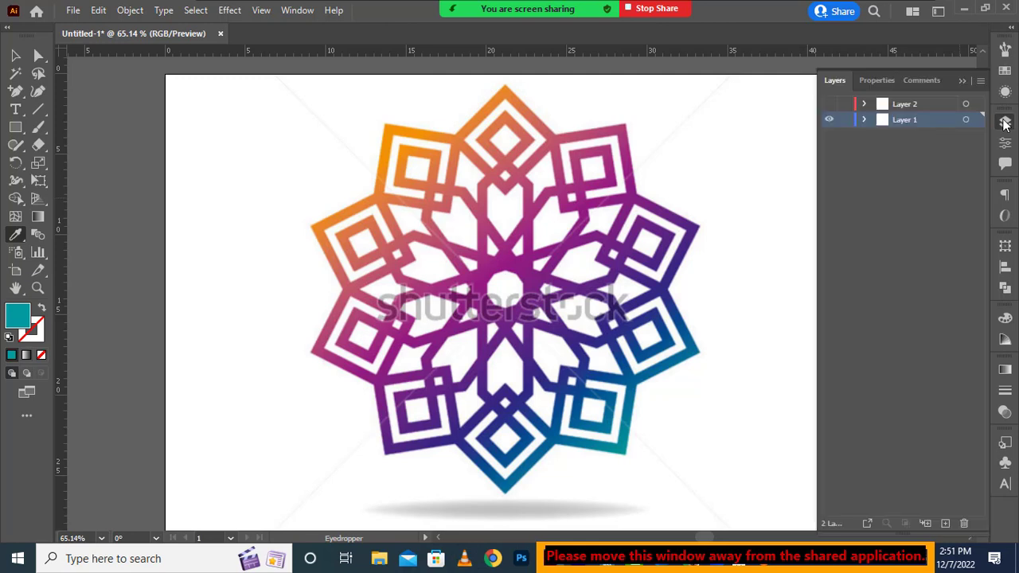
click(844, 119)
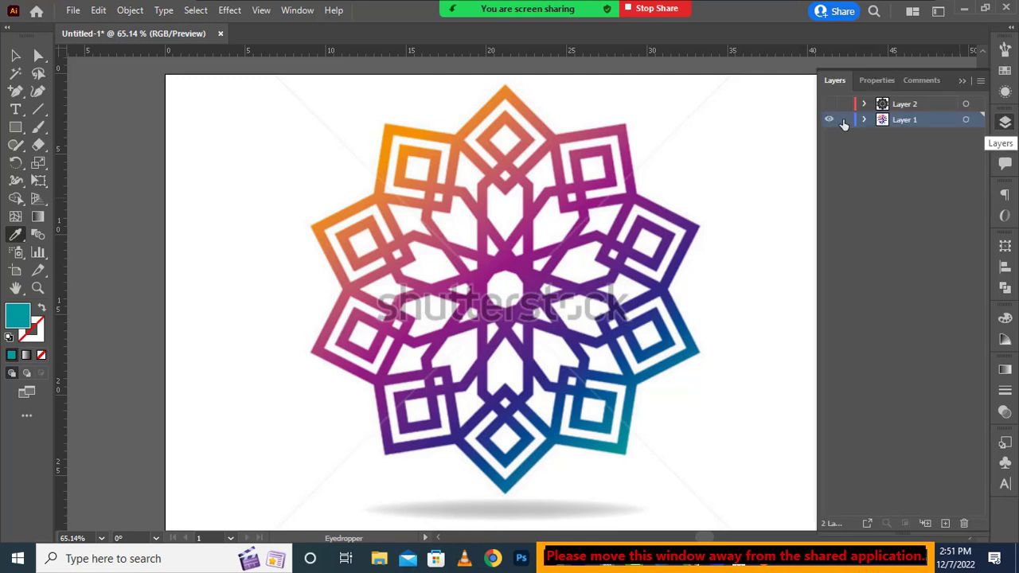
click(929, 104)
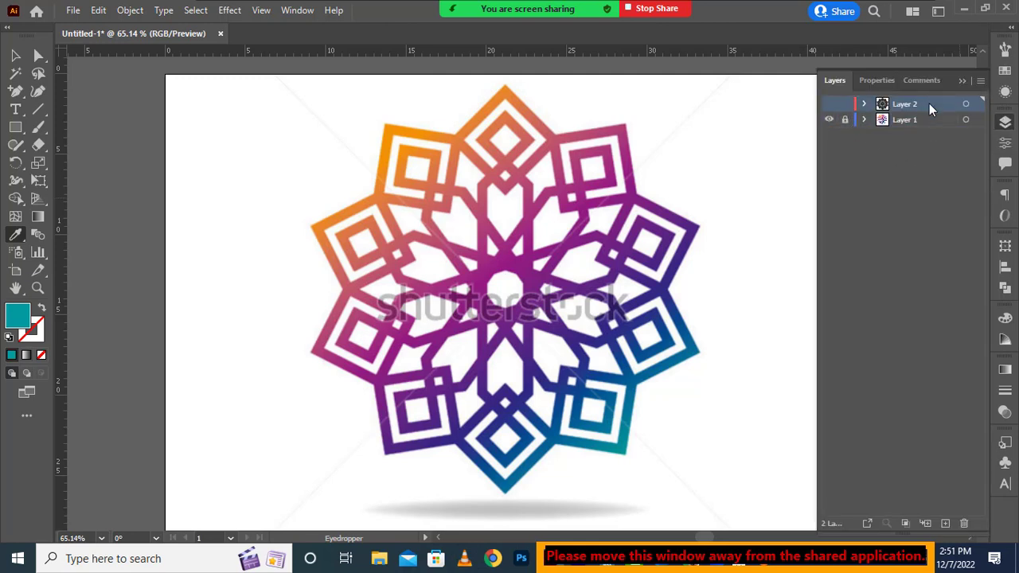
click(845, 108)
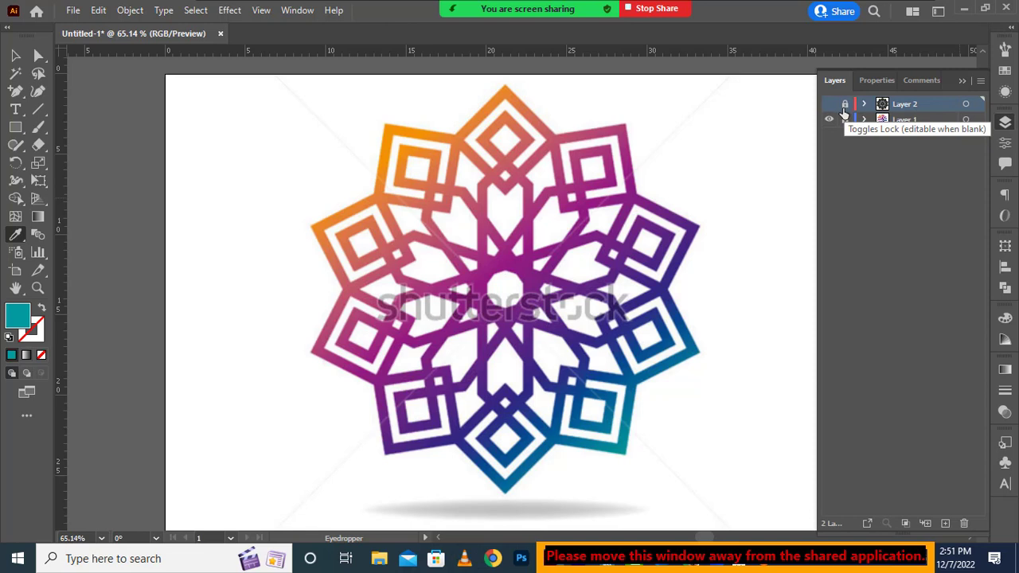
click(845, 104)
click(828, 103)
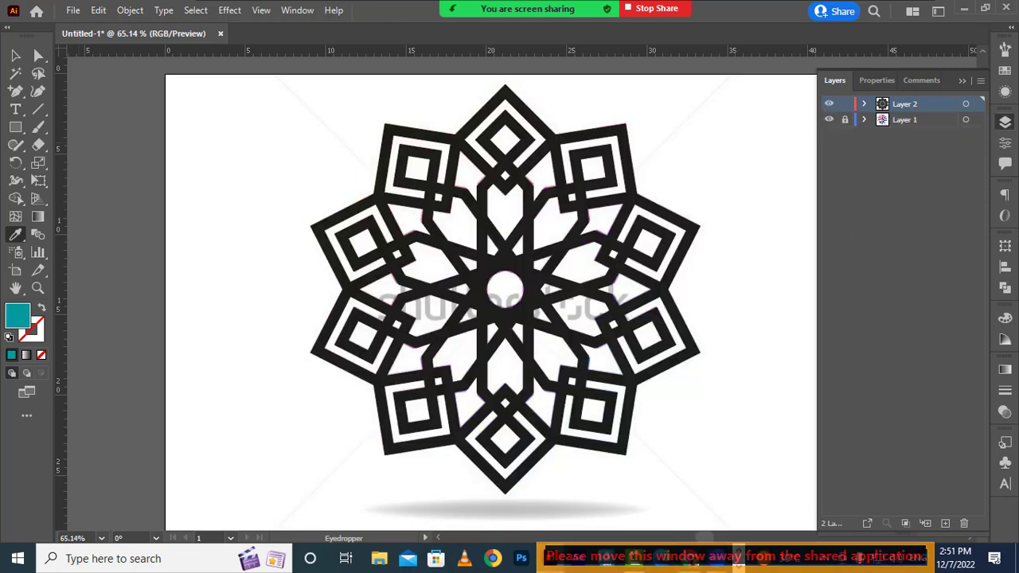
- Select the black mandala artwork, remove its solid black fill and apply a gradient fill
click(15, 57)
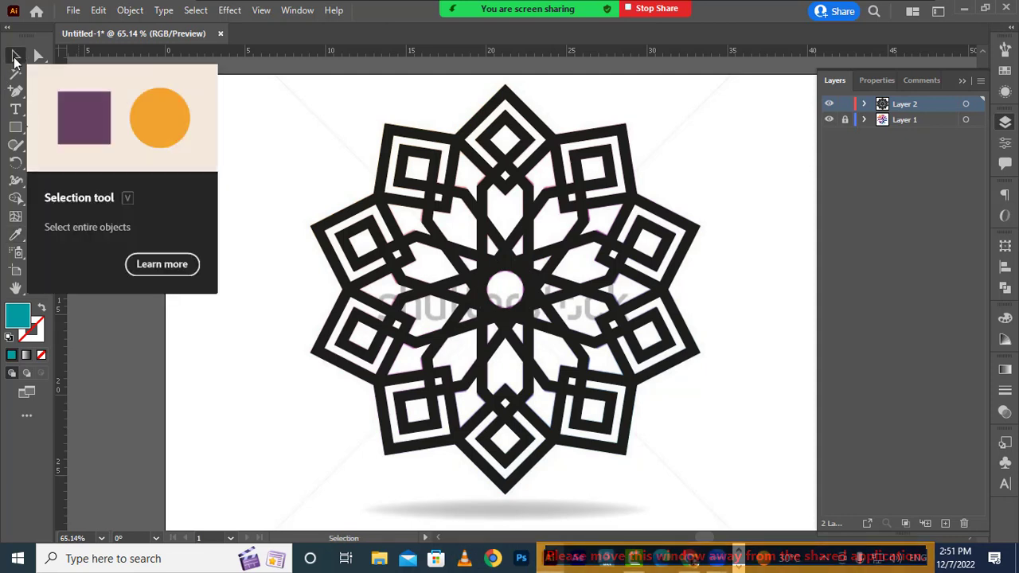
click(475, 159)
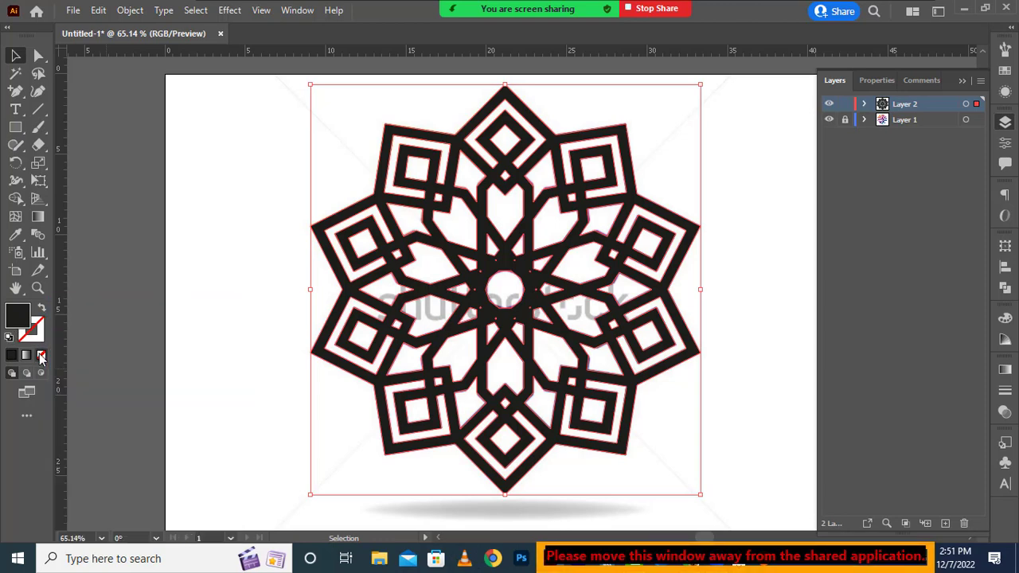
click(26, 355)
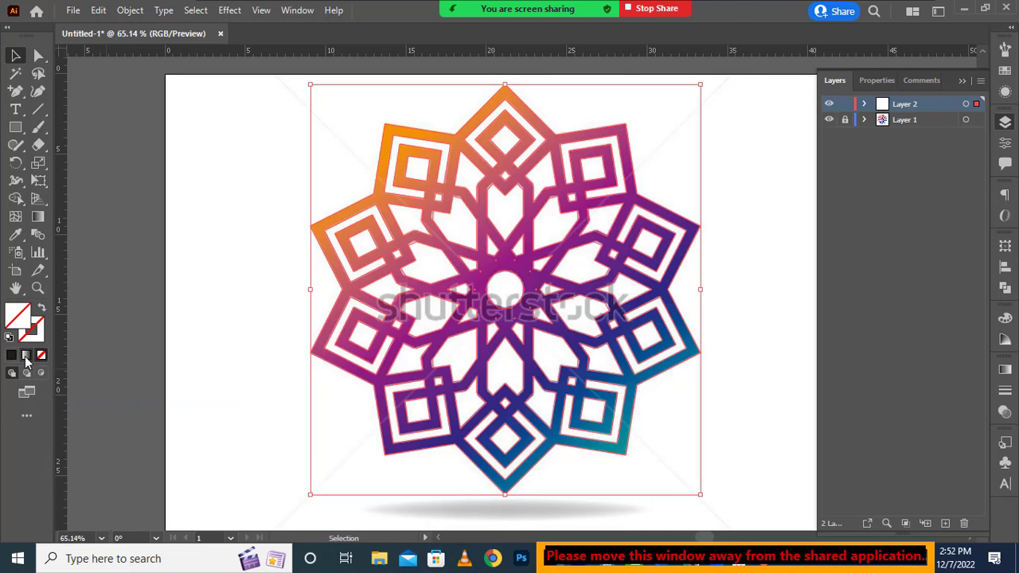
click(26, 358)
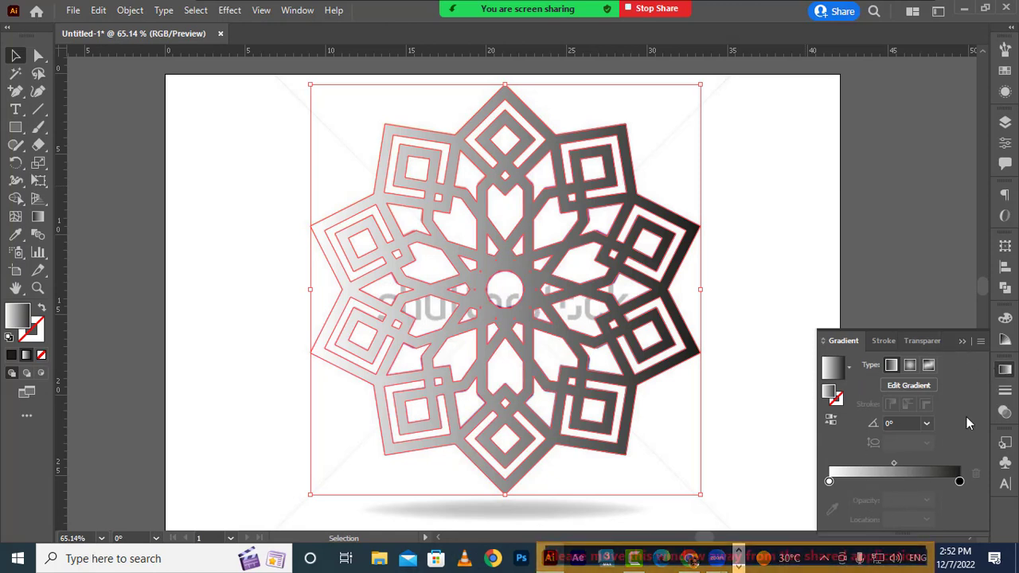
- Set the gradient's left stop to the orange swatch from the GRADIENT group
click(909, 385)
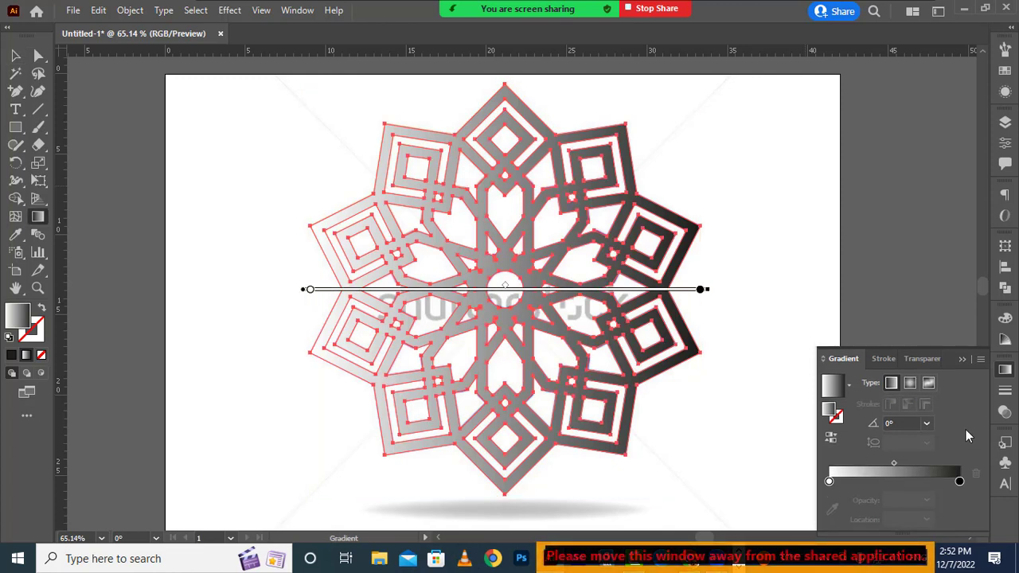
click(830, 483)
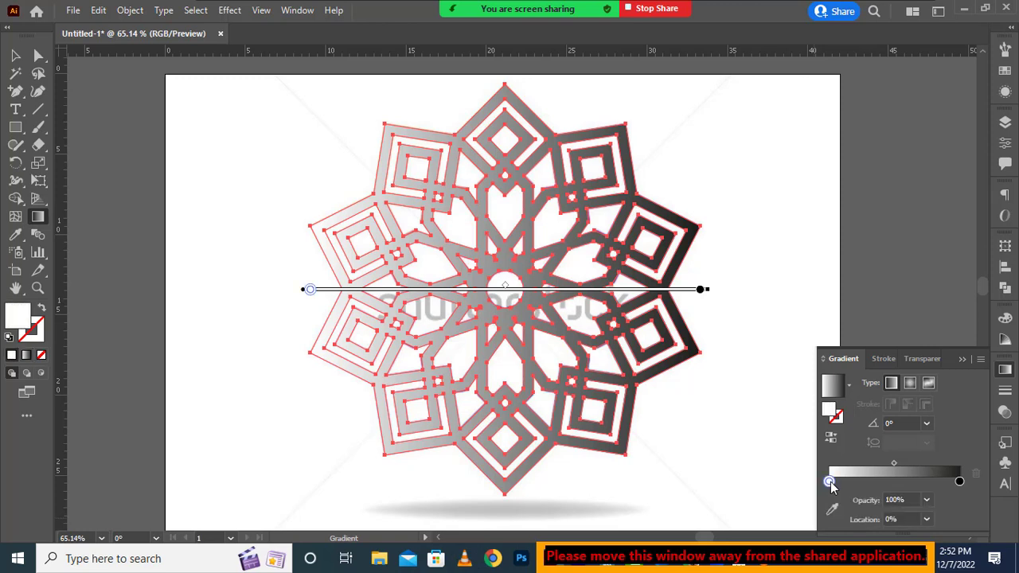
double_click(831, 483)
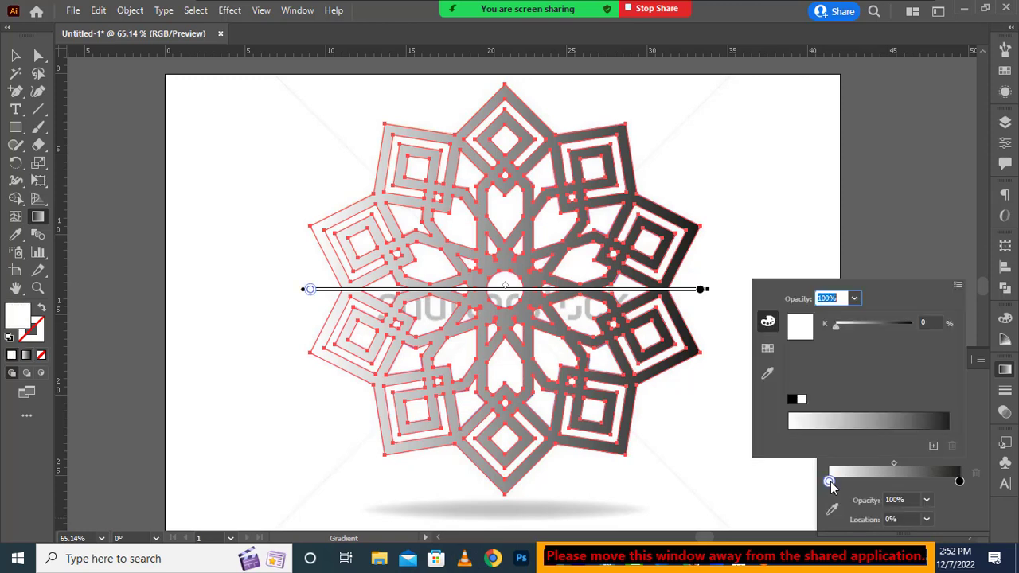
click(767, 350)
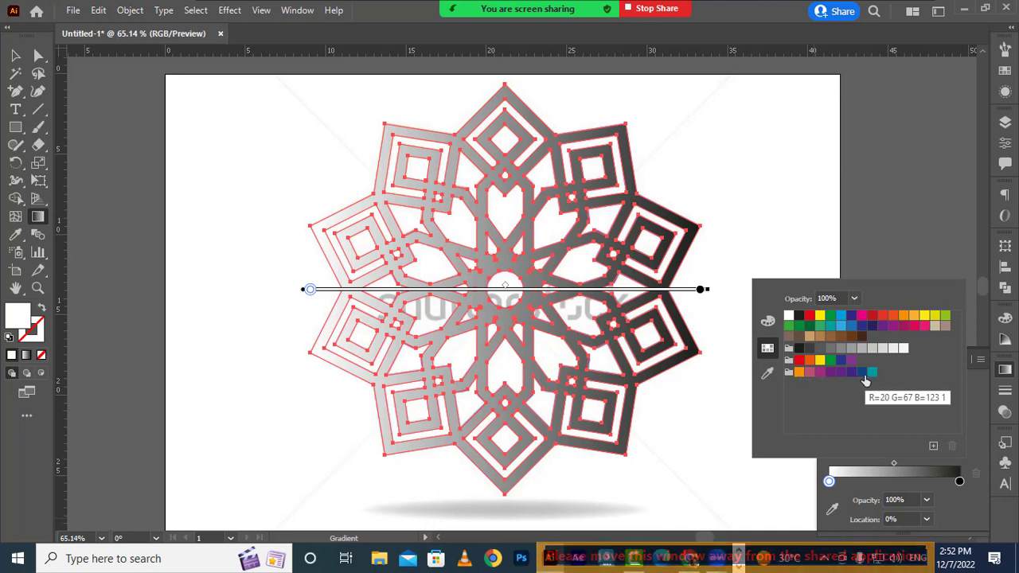
click(798, 374)
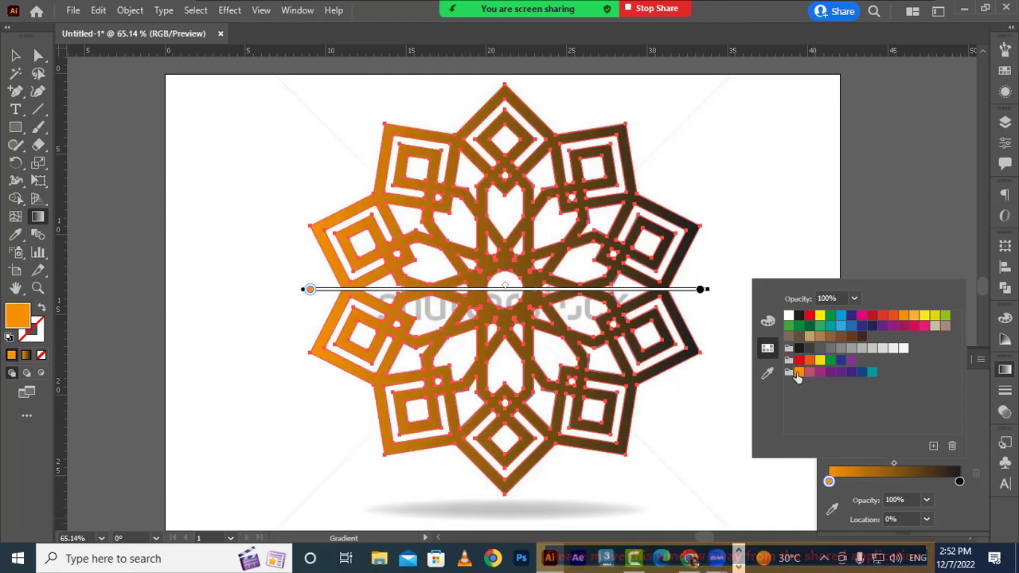
click(829, 482)
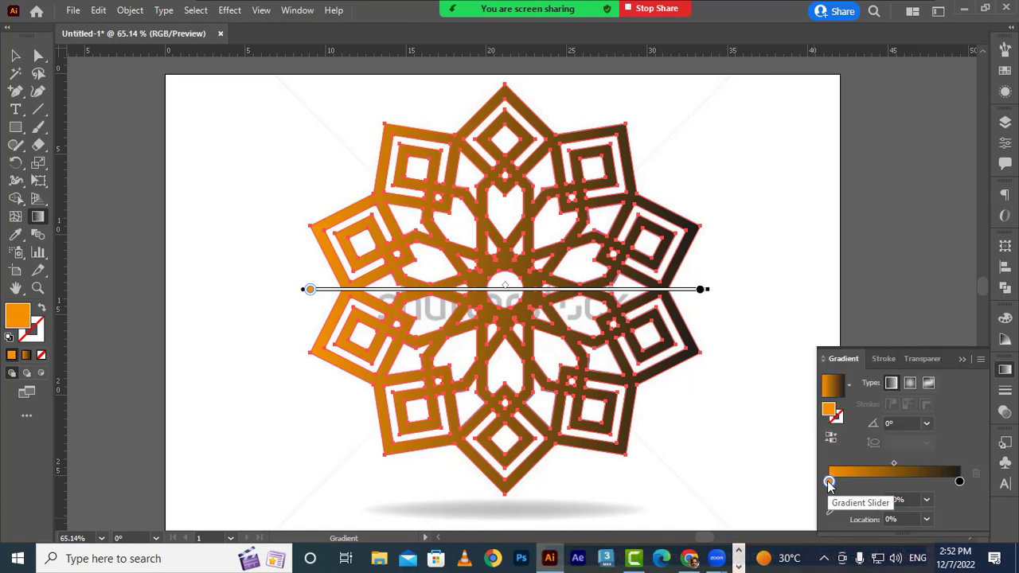
click(830, 483)
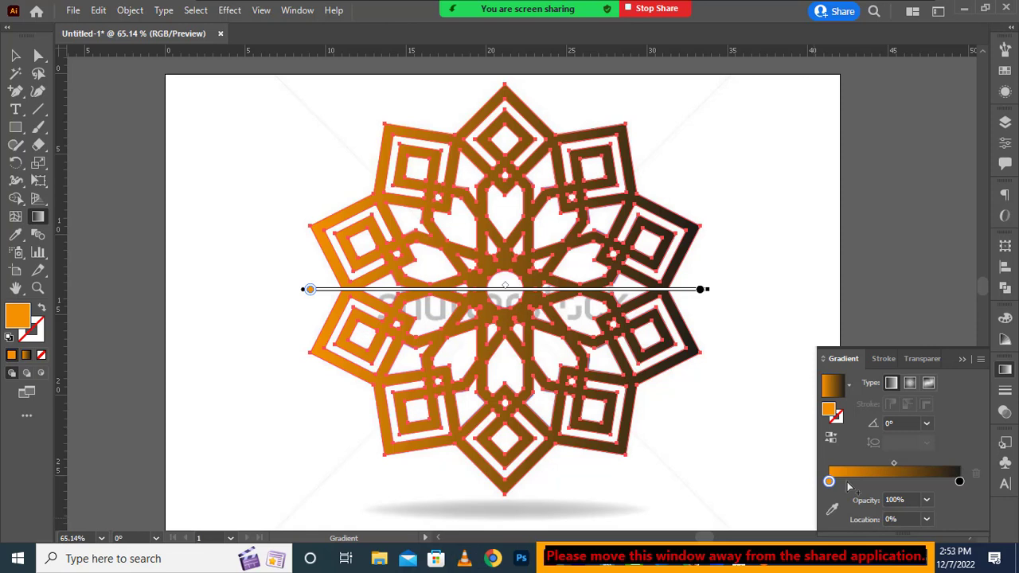
- Add a pink stop near the start and a magenta-pink stop at about 28.77%
click(848, 483)
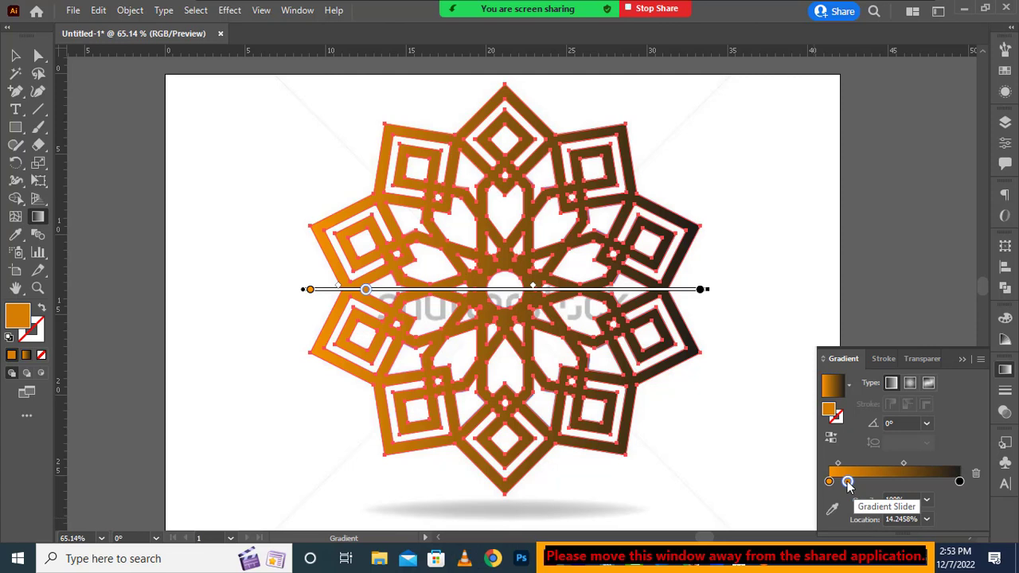
double_click(848, 482)
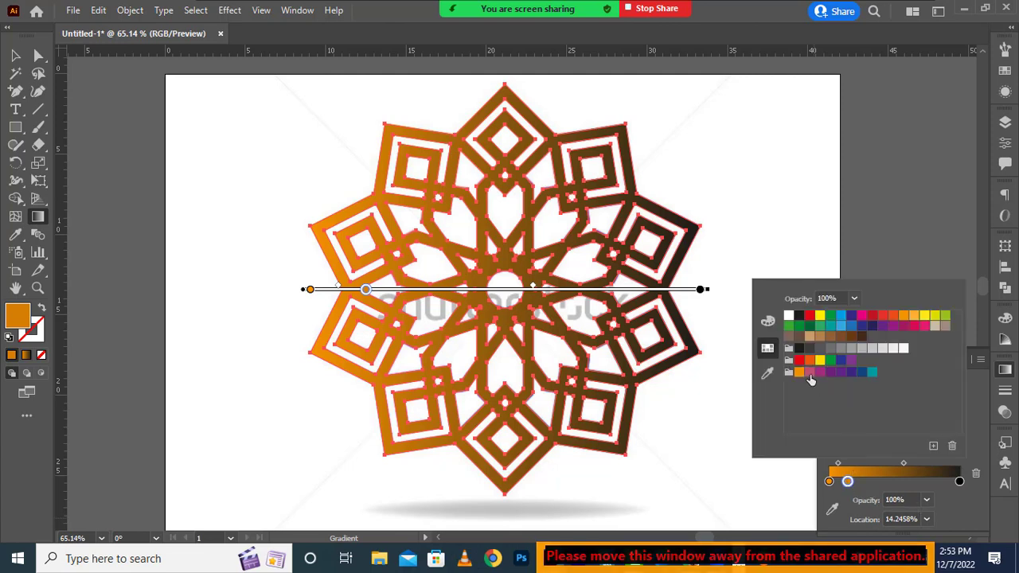
click(810, 372)
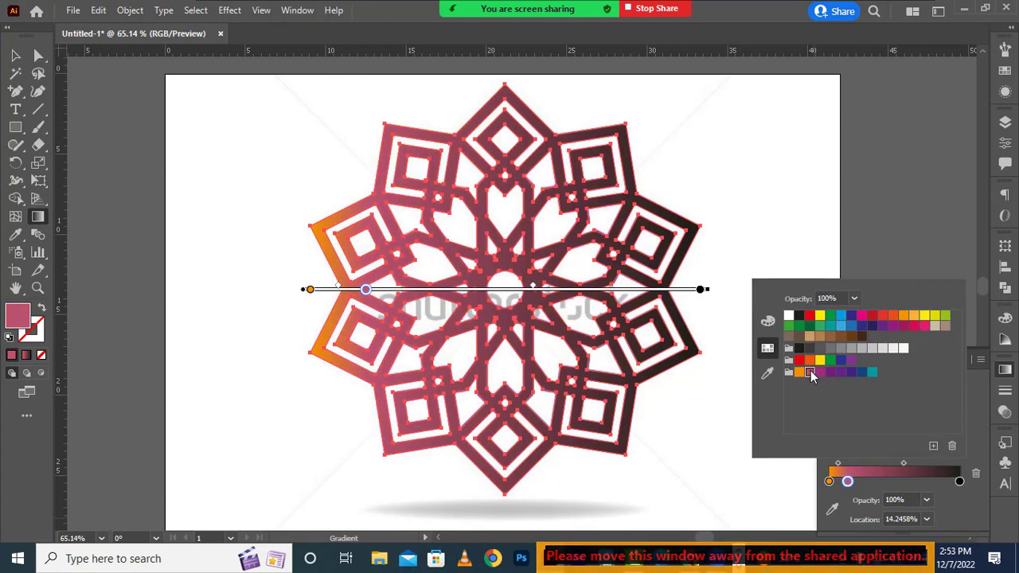
click(850, 485)
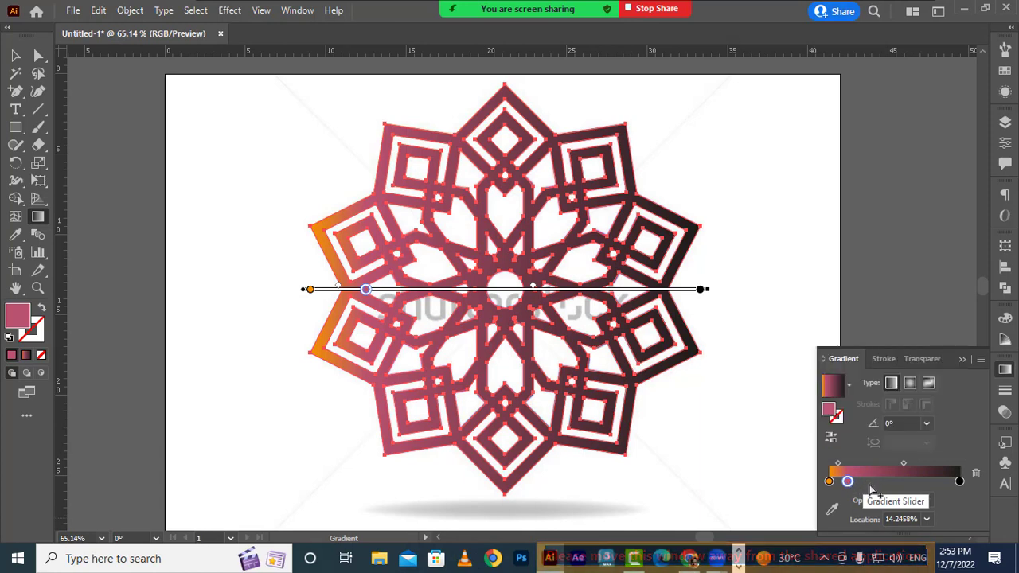
click(866, 481)
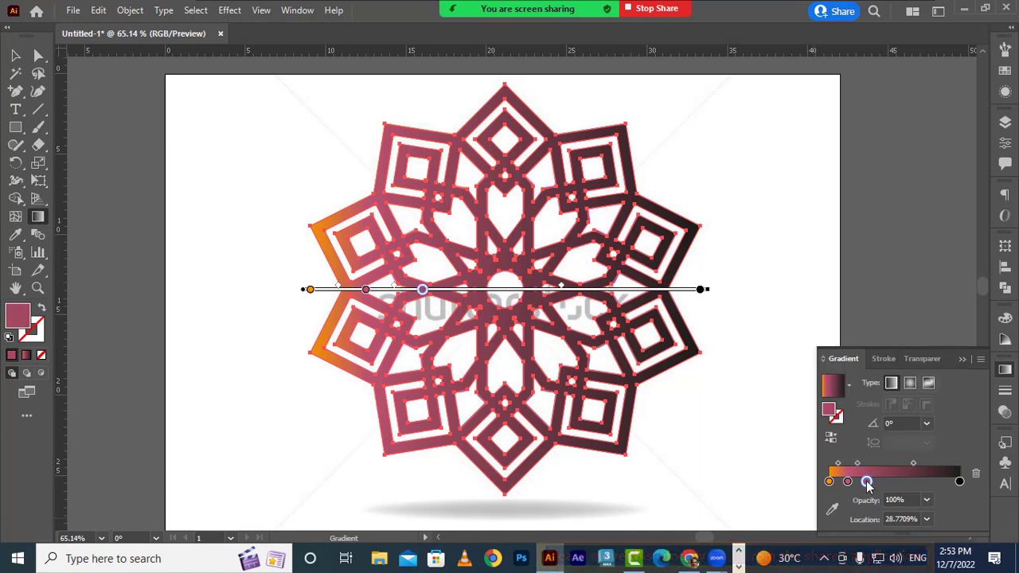
double_click(867, 481)
click(818, 371)
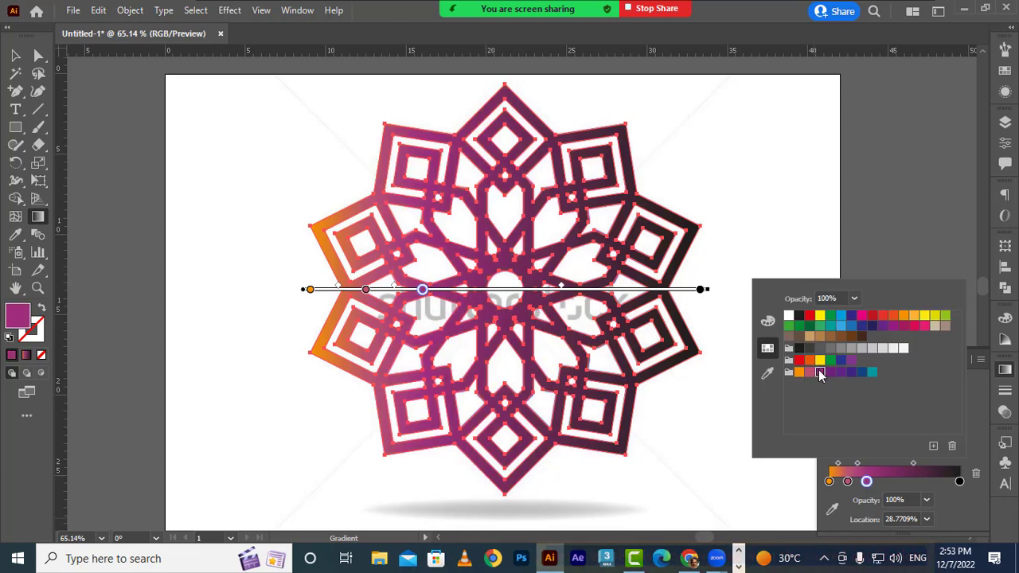
key(Escape)
- Add a purple stop at 41.06%, move it to 55.03% and make it deeper purple
double_click(883, 482)
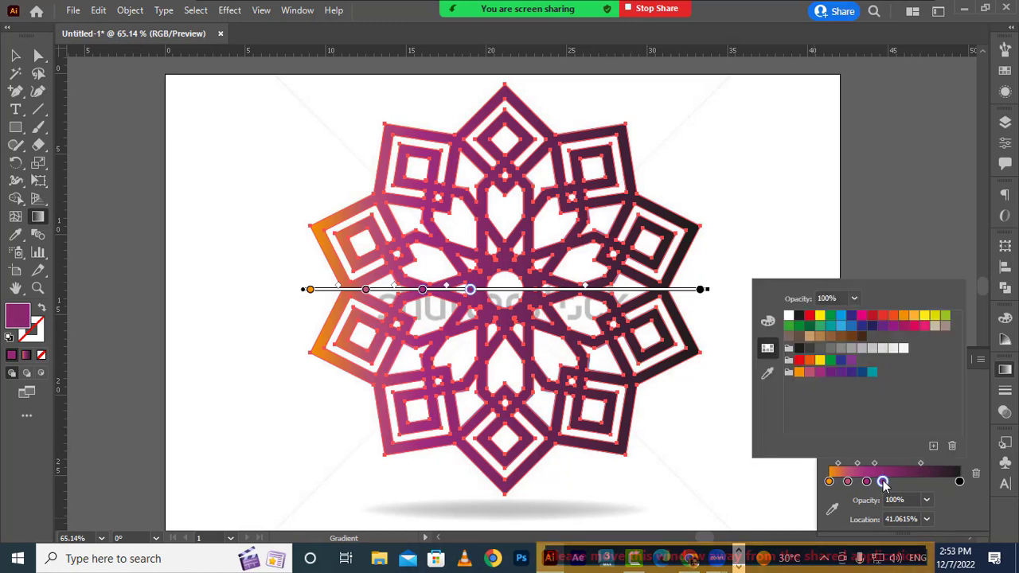
click(830, 371)
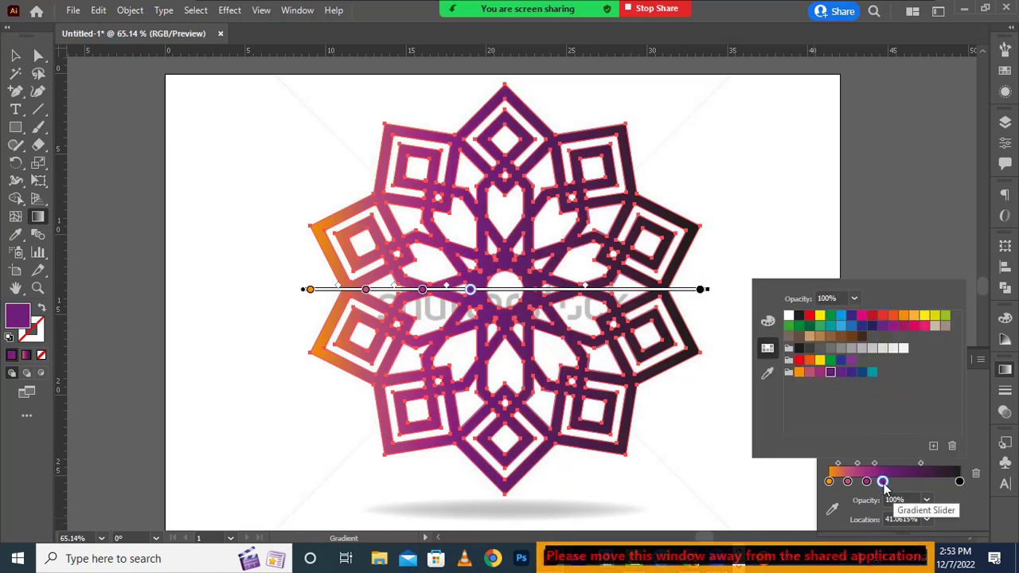
key(Escape)
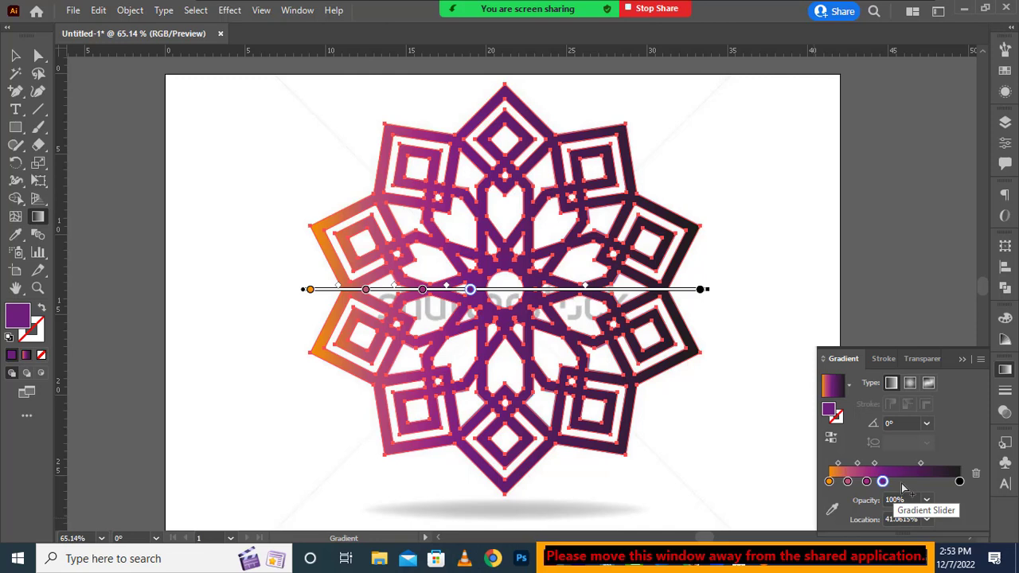
drag(883, 481, 901, 481)
double_click(901, 482)
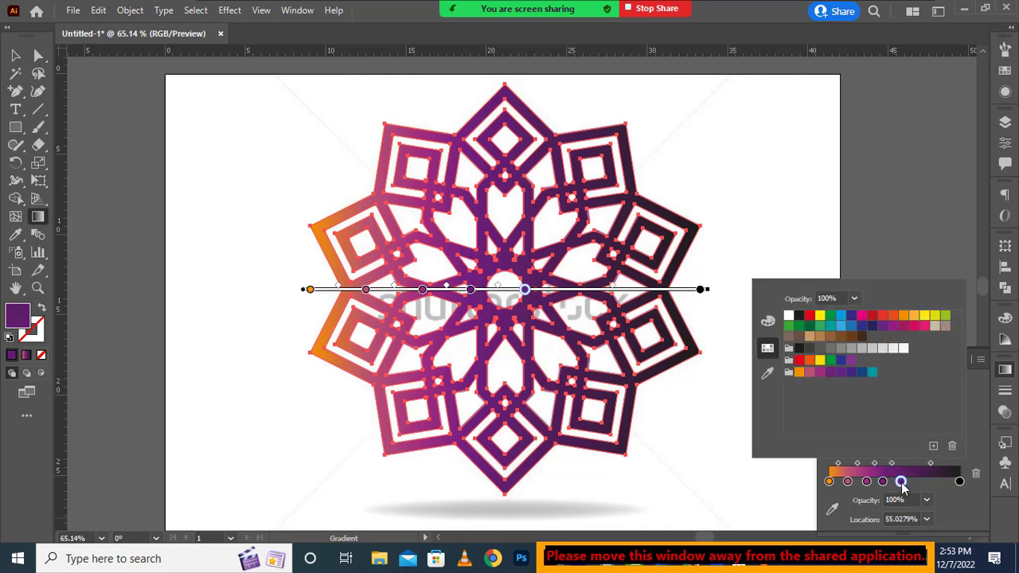
click(841, 371)
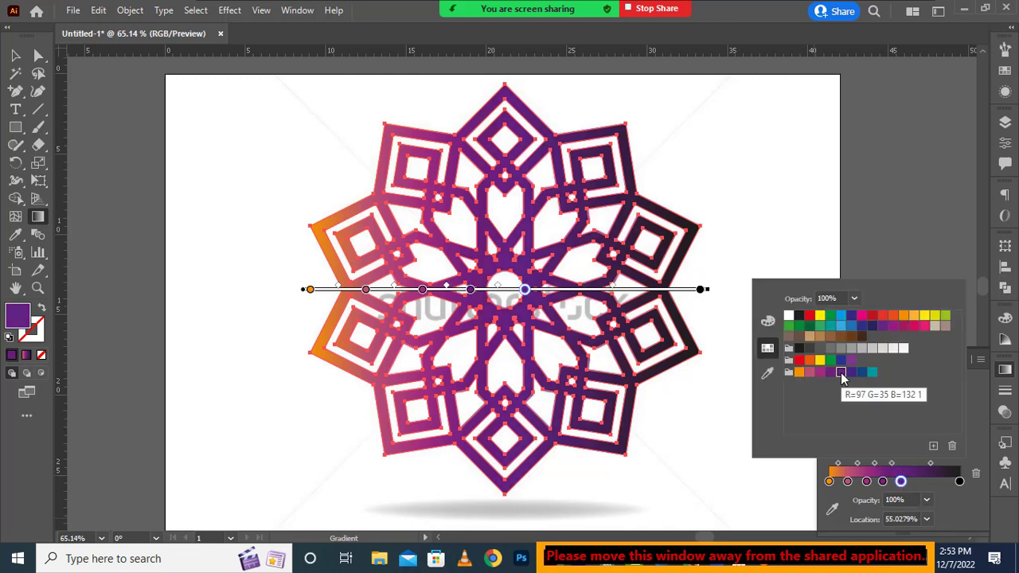
click(902, 482)
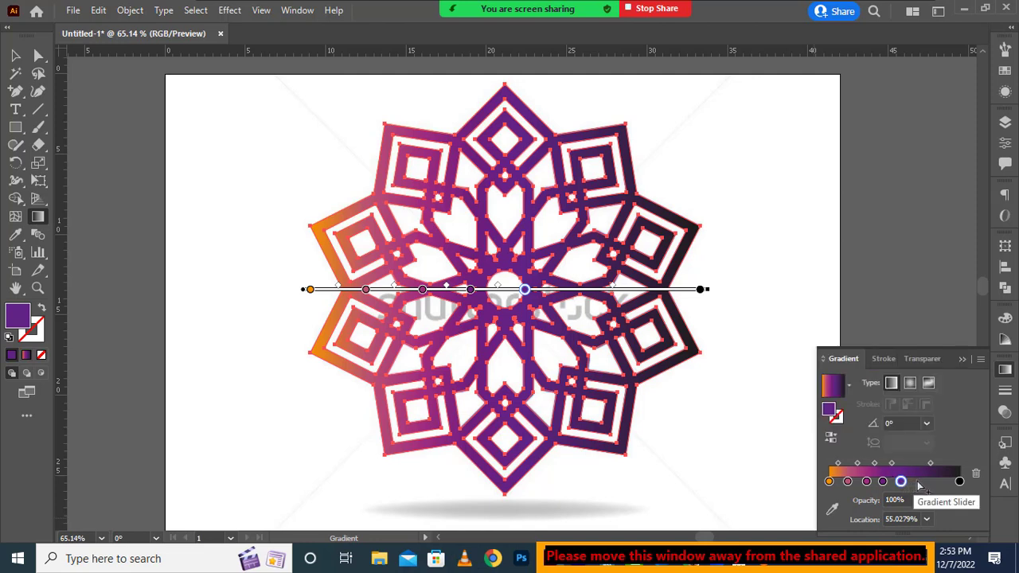
- Add a purple-blue stop at 66.76% and a dark blue stop at 80.17%
click(918, 482)
double_click(917, 482)
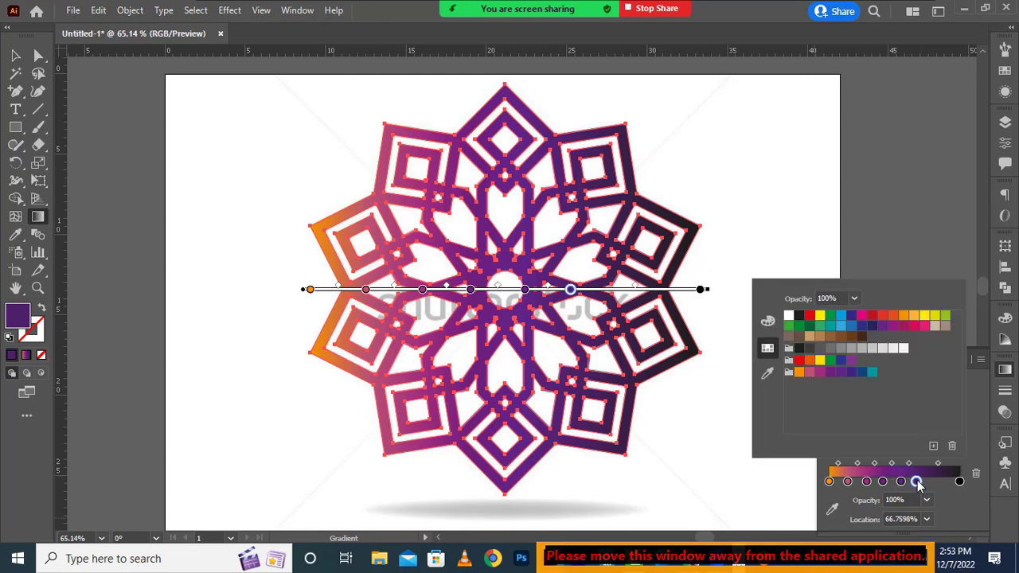
click(851, 373)
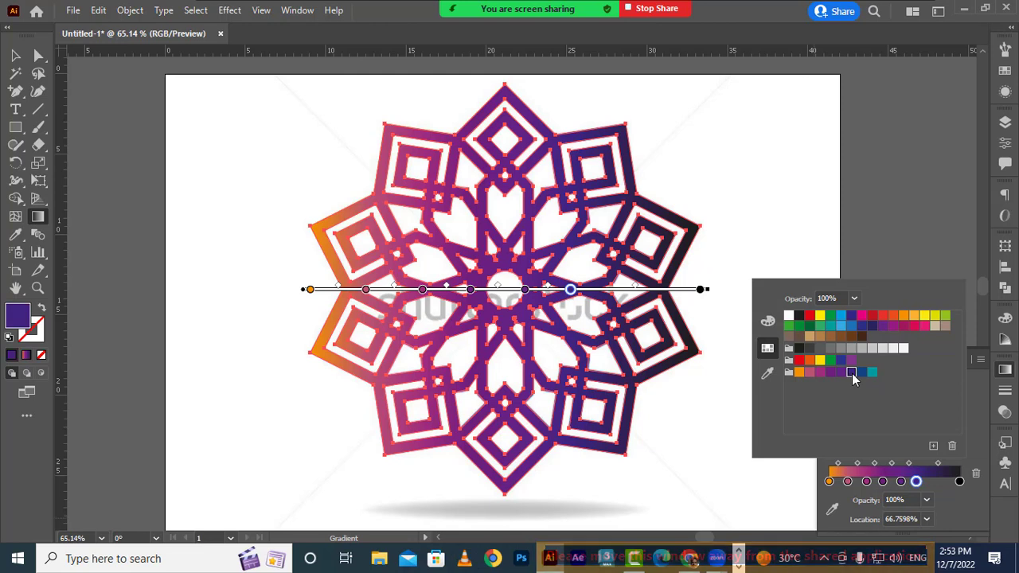
drag(917, 483, 935, 482)
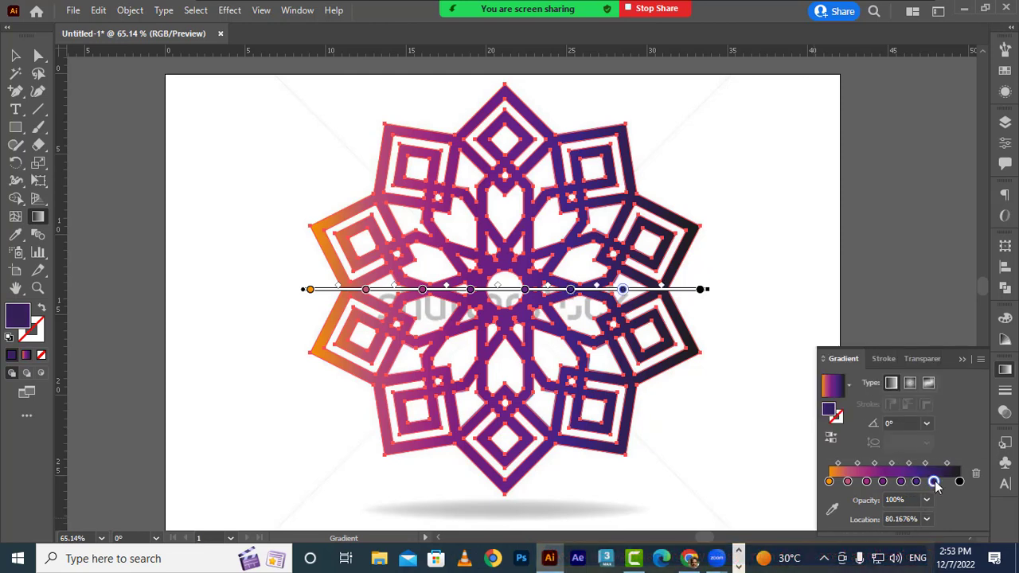
double_click(934, 482)
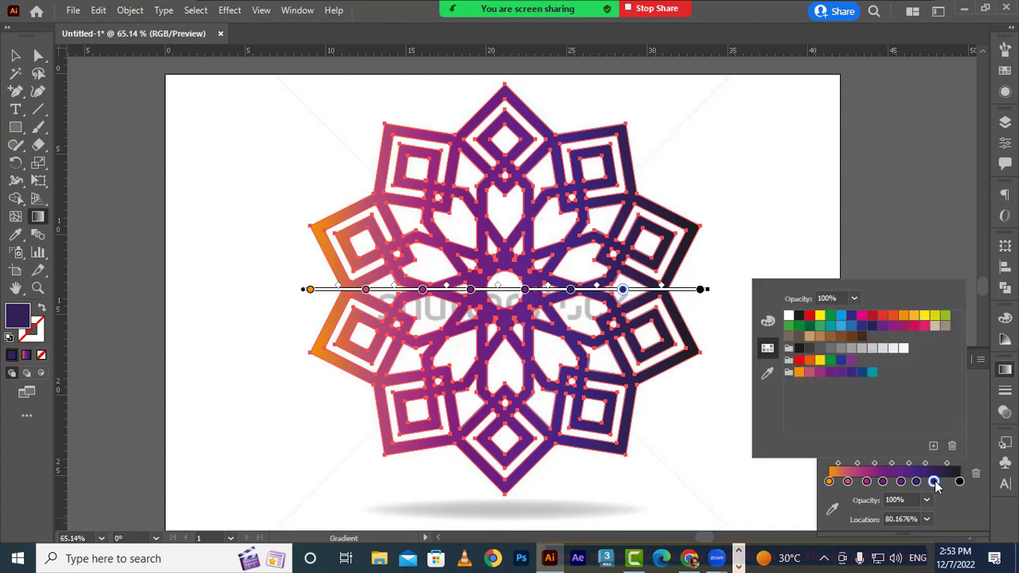
click(860, 373)
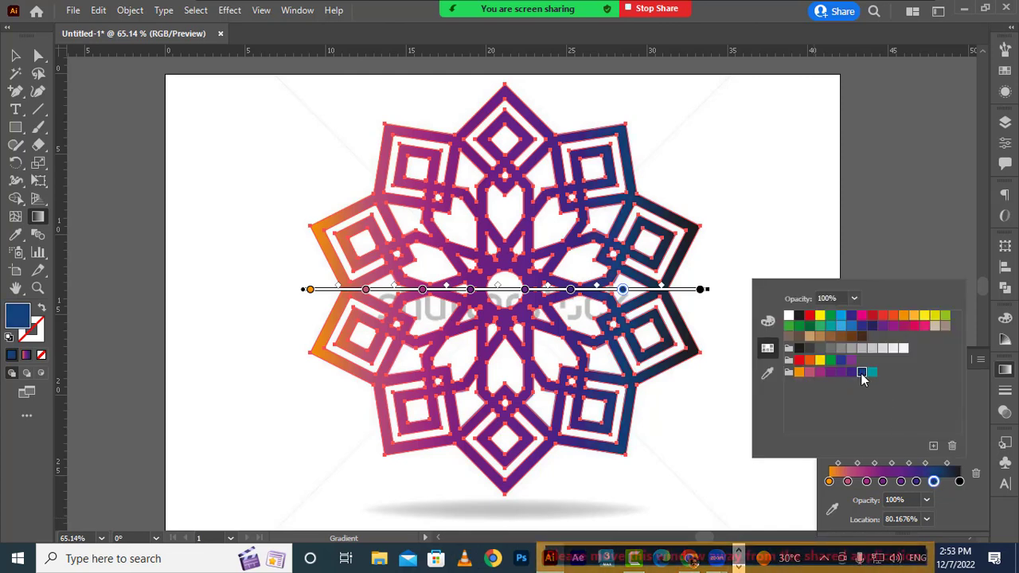
click(937, 481)
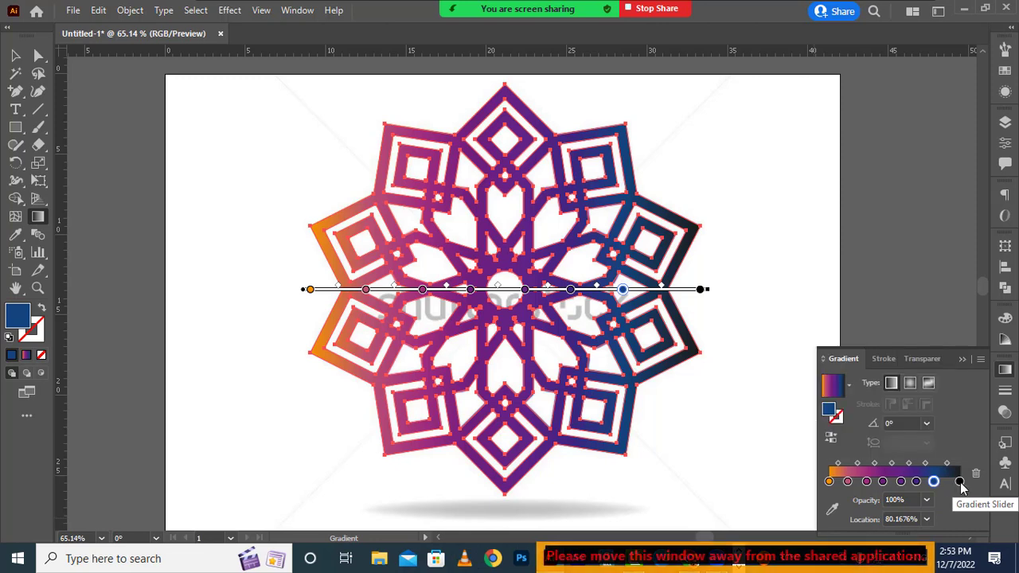
- Make the end stop teal and nudge the purple-blue stop to about 69.55%
double_click(959, 482)
click(873, 372)
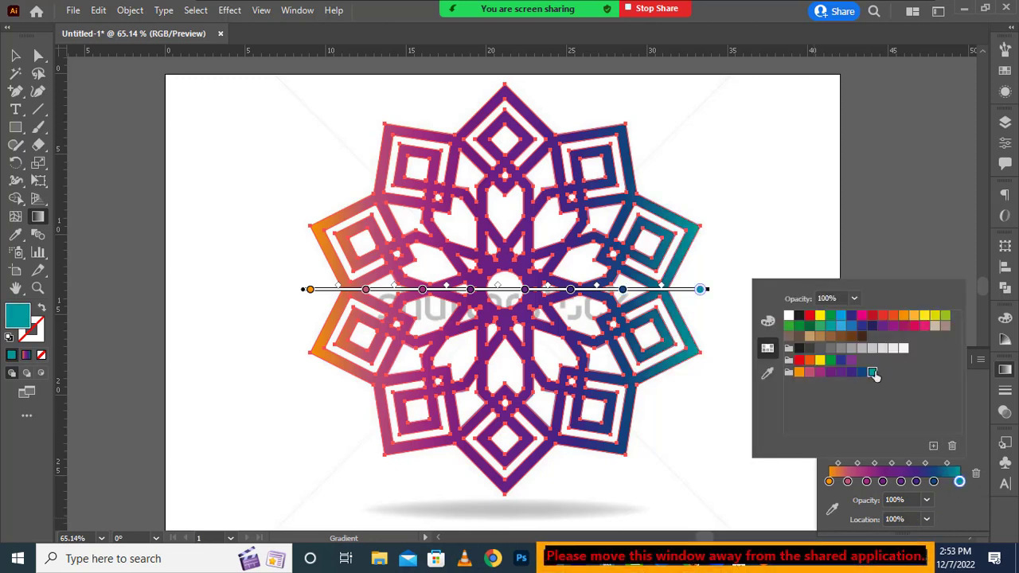
click(939, 486)
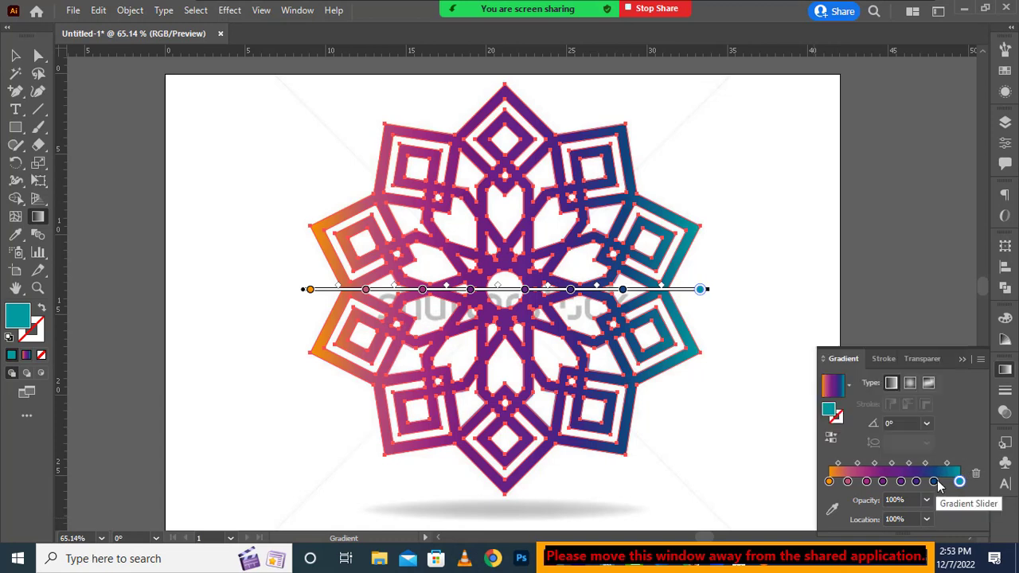
click(936, 481)
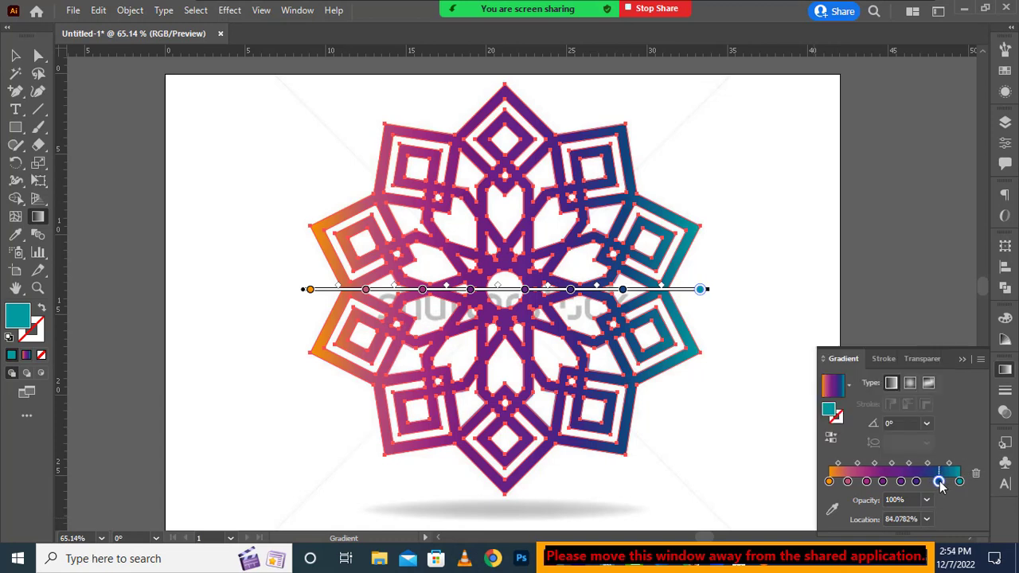
click(918, 481)
drag(918, 482, 920, 482)
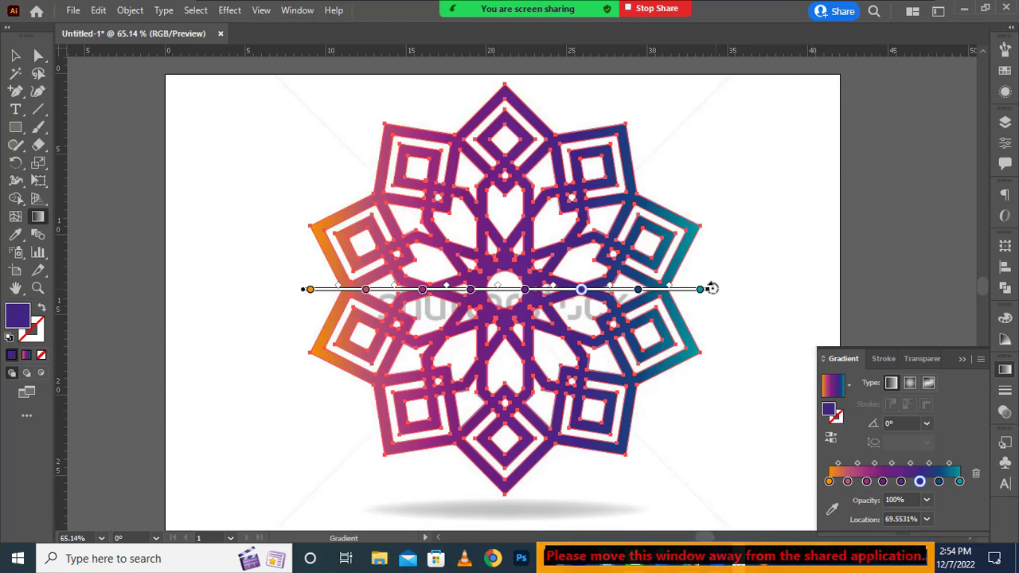
- Rotate the gradient to about -20.8°, shift it down-right, and pull the teal end inward
drag(718, 289, 711, 441)
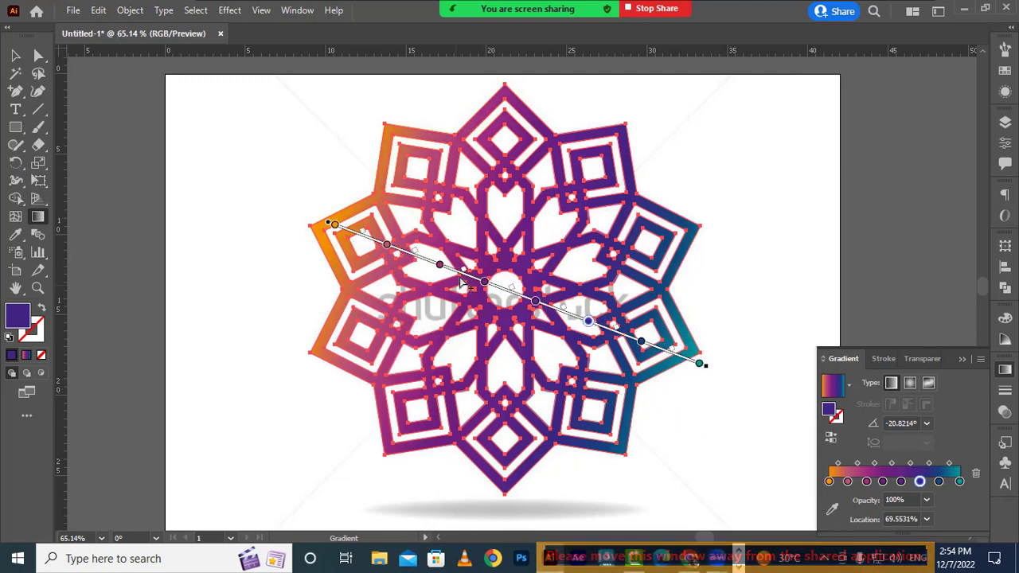
drag(432, 265, 455, 286)
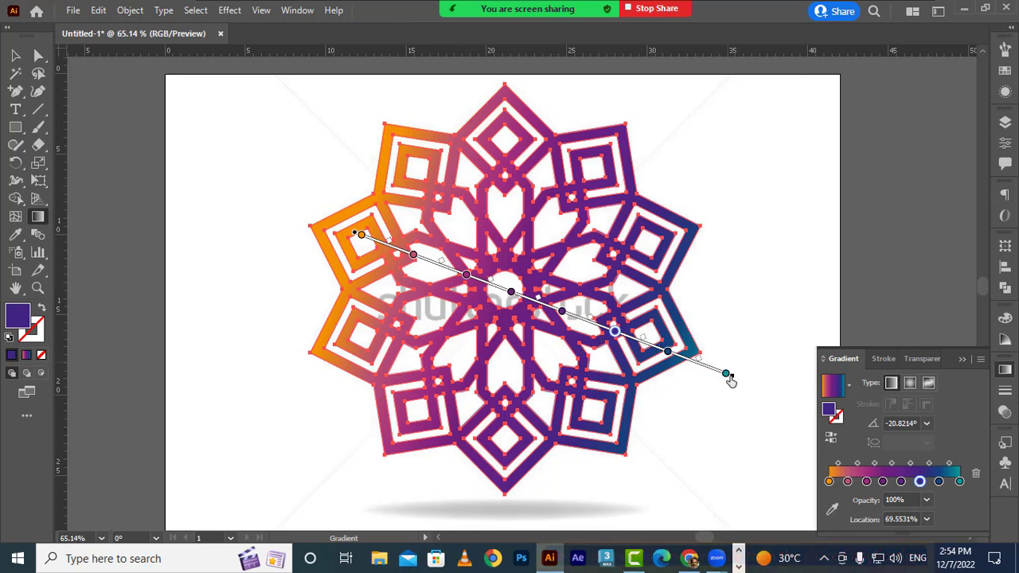
mouse_move(726, 373)
mouse_down()
mouse_move(706, 359)
mouse_move(648, 360)
mouse_up()
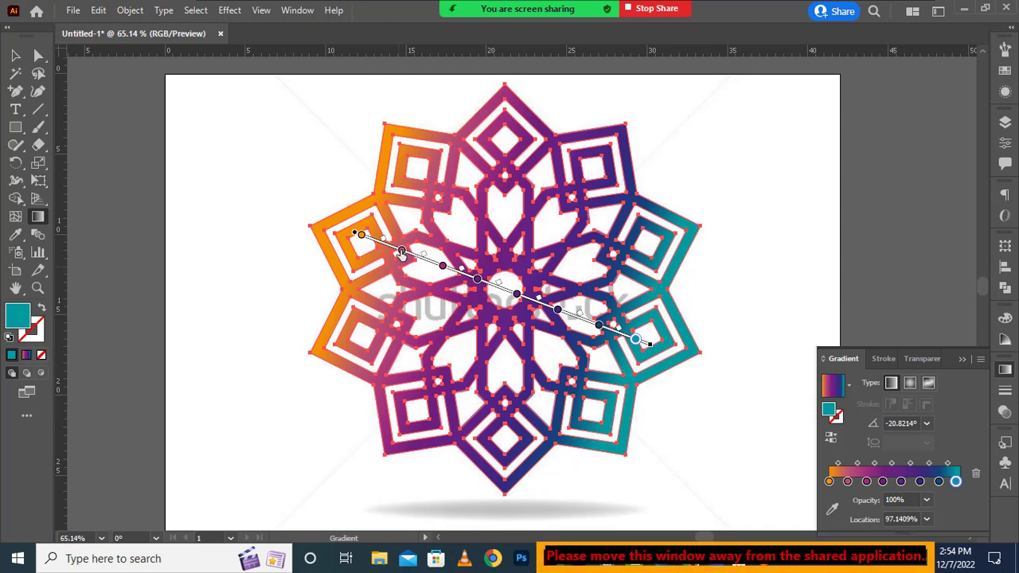
- Fine-tune the on-canvas stops, nudging the fifth to 54.64% and adjusting the teal end
drag(402, 251, 434, 273)
click(475, 279)
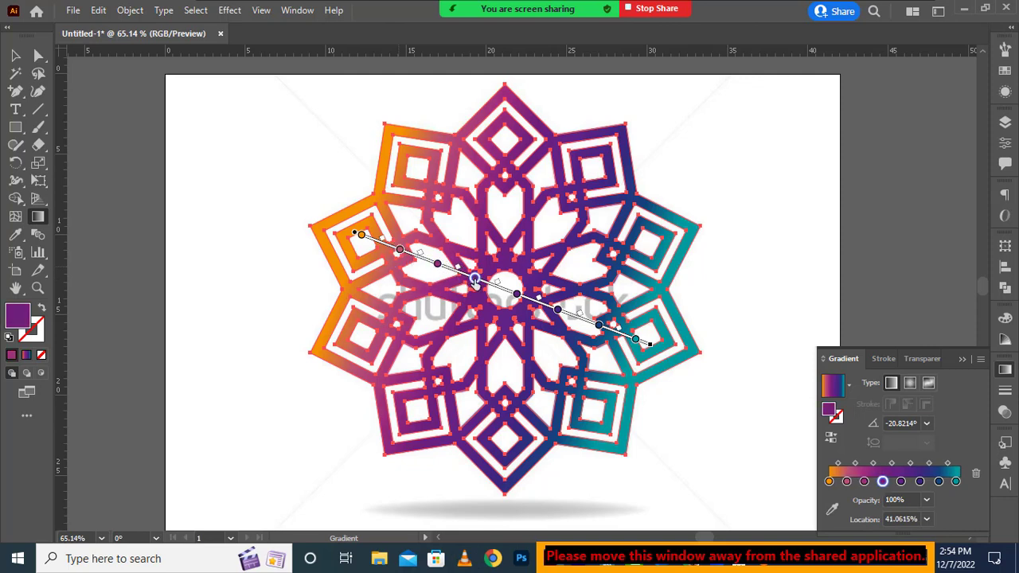
click(517, 296)
drag(517, 296, 515, 295)
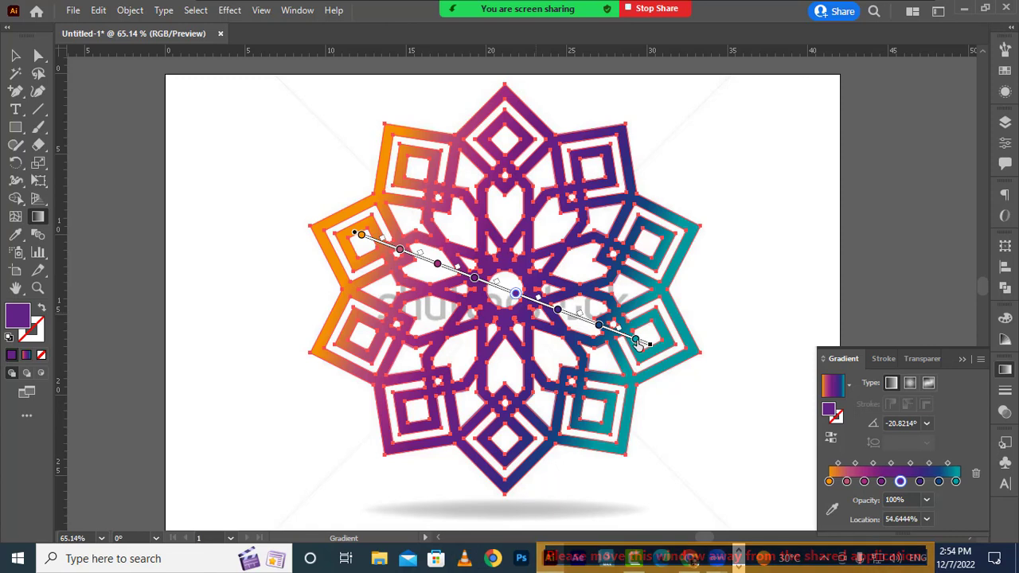
drag(636, 338, 648, 345)
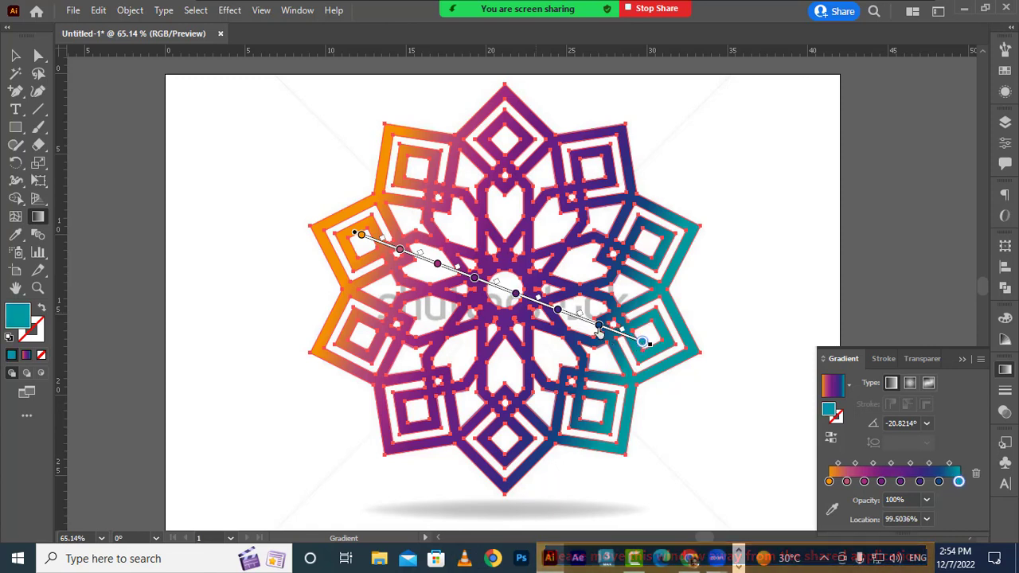
click(557, 311)
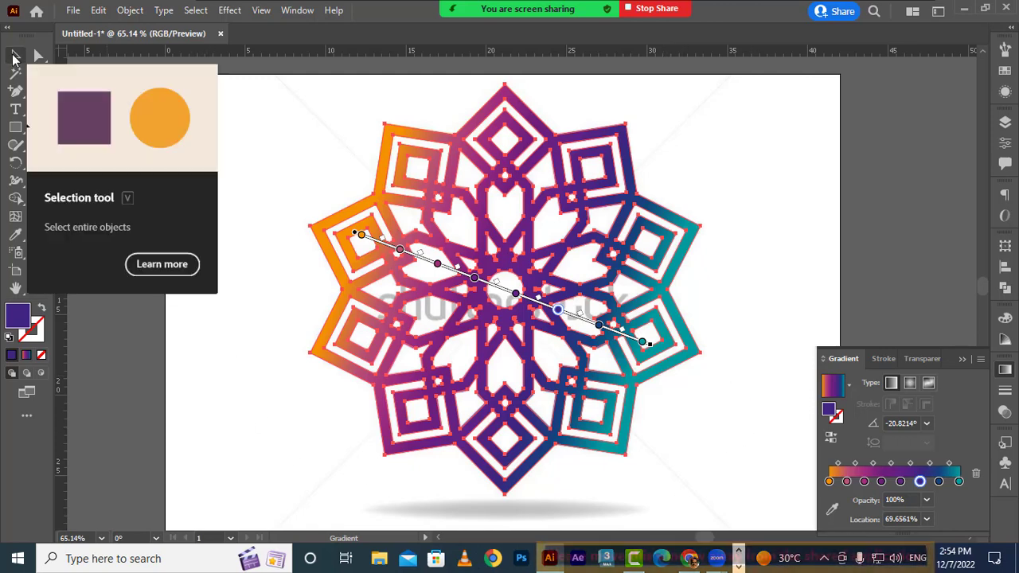
- Hide the reference image layer and reposition the mandala near the page centre
click(14, 57)
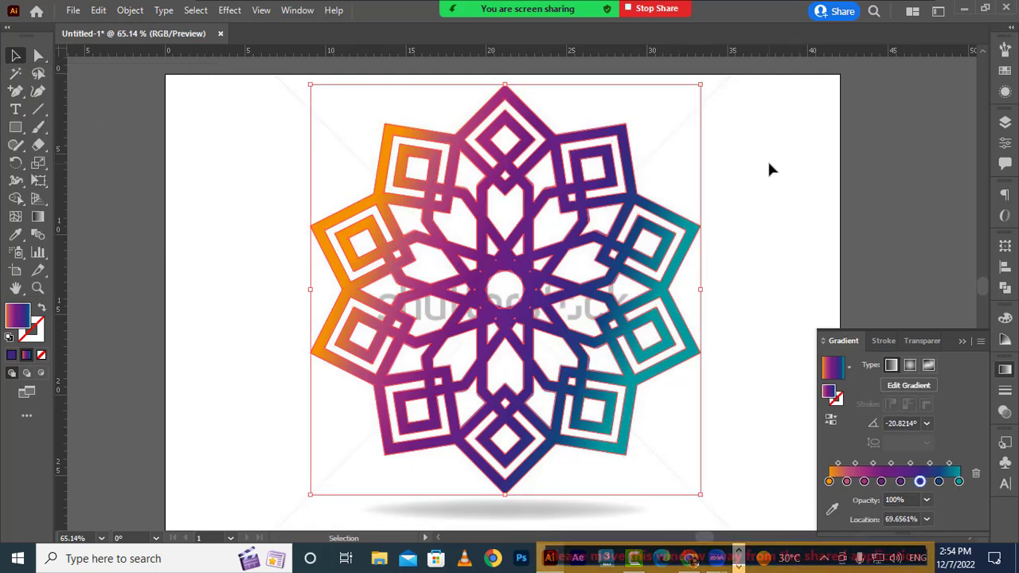
click(768, 159)
click(1006, 124)
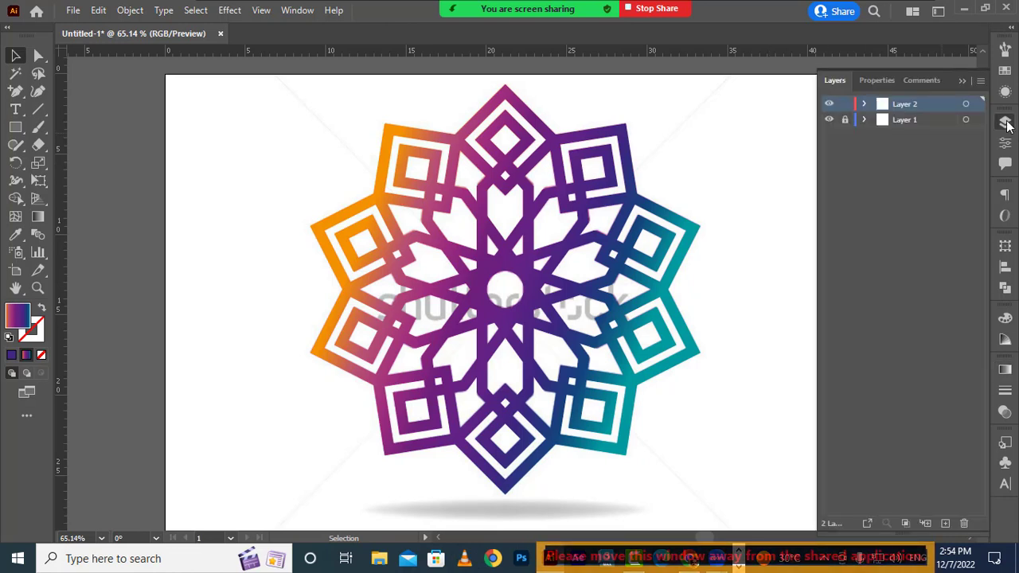
click(830, 121)
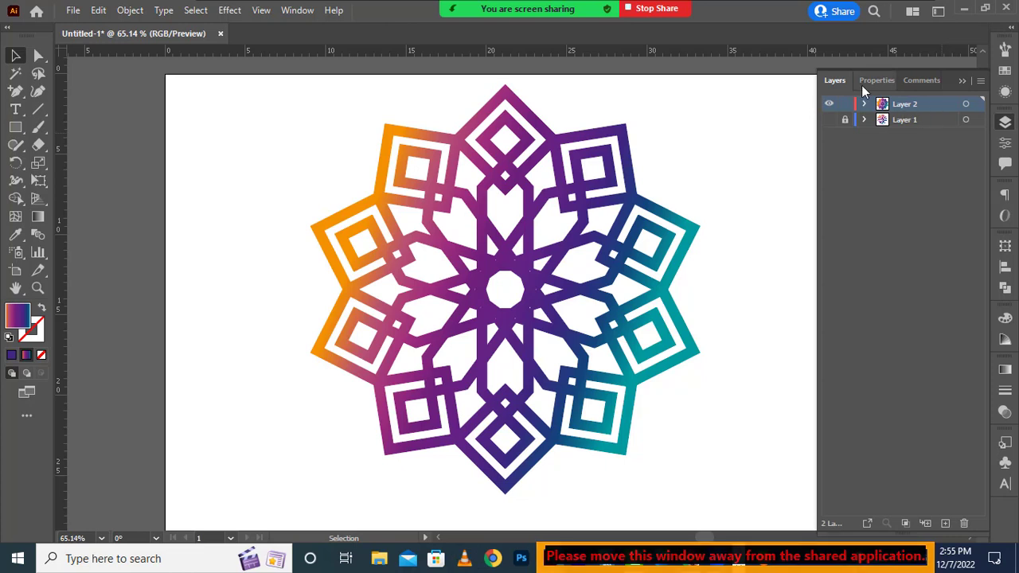
drag(645, 194, 423, 188)
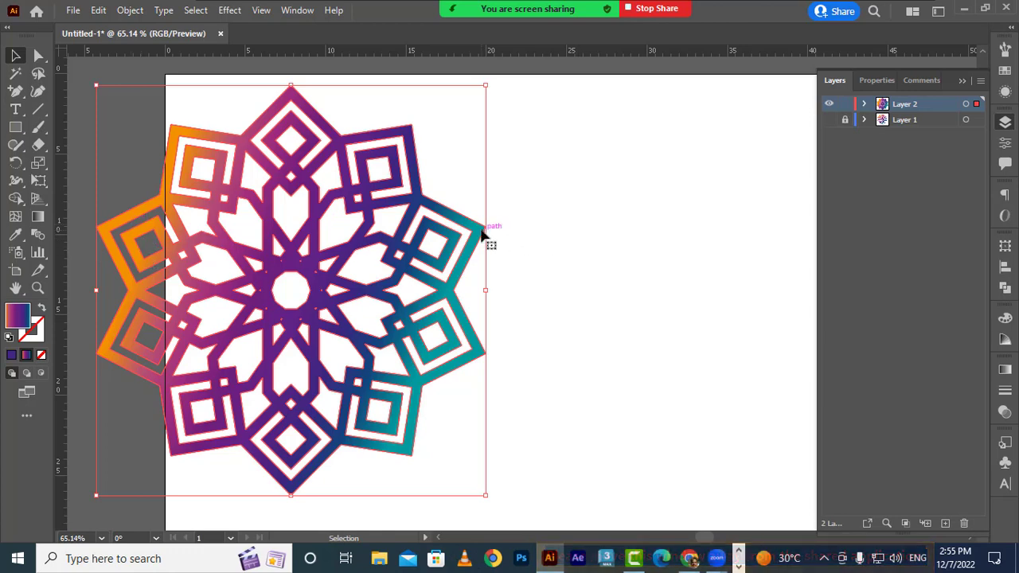
drag(484, 237, 720, 245)
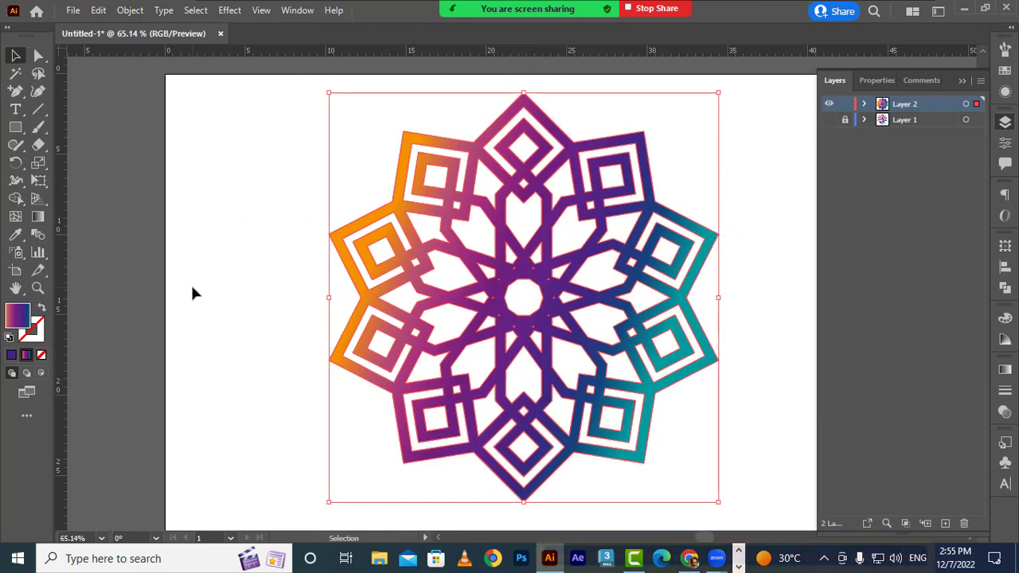
click(230, 266)
- Zoom into the mandala's orange corner to check edge crispness, then fit the artboard
click(37, 288)
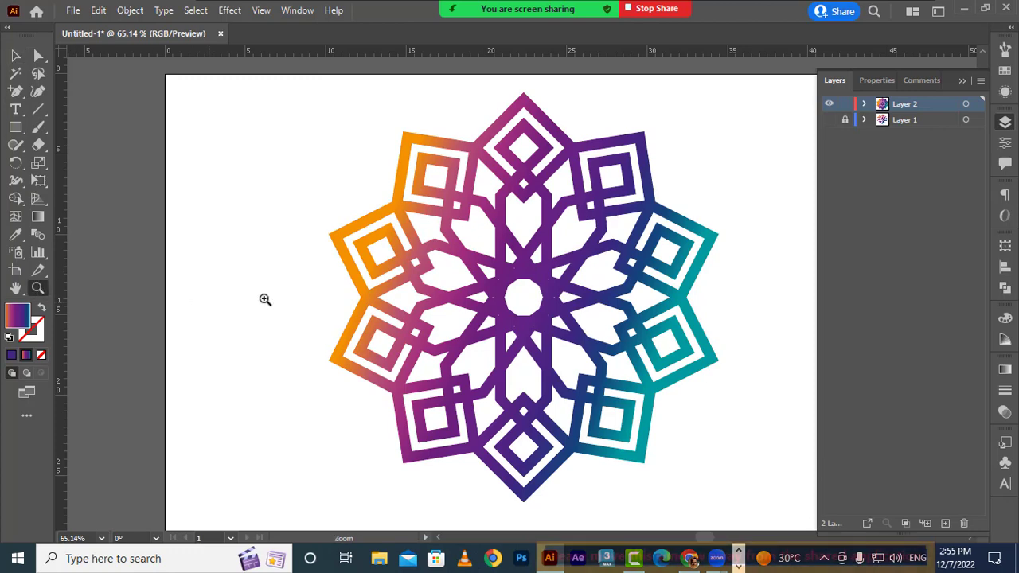
drag(318, 228, 721, 410)
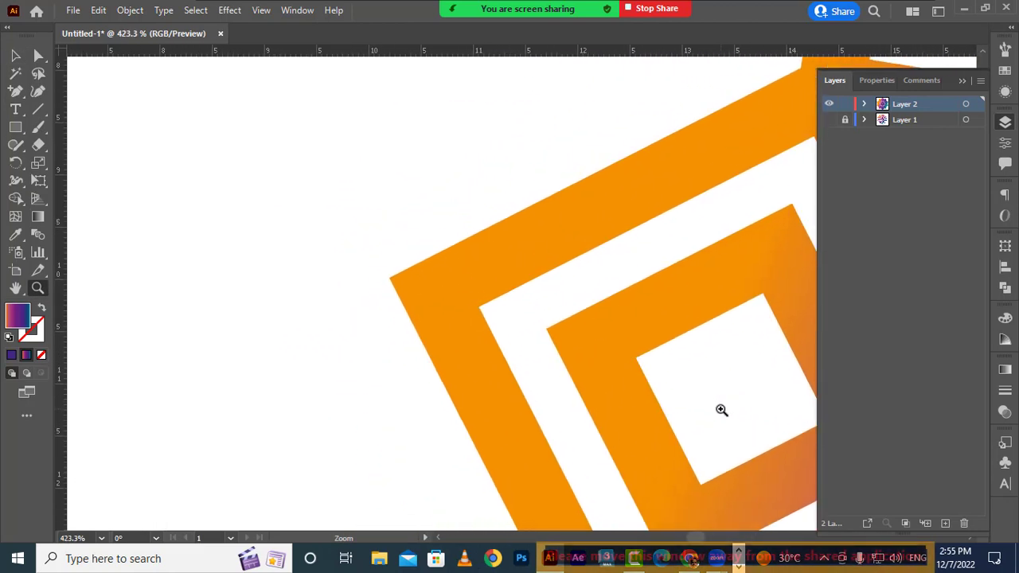
drag(379, 274, 755, 414)
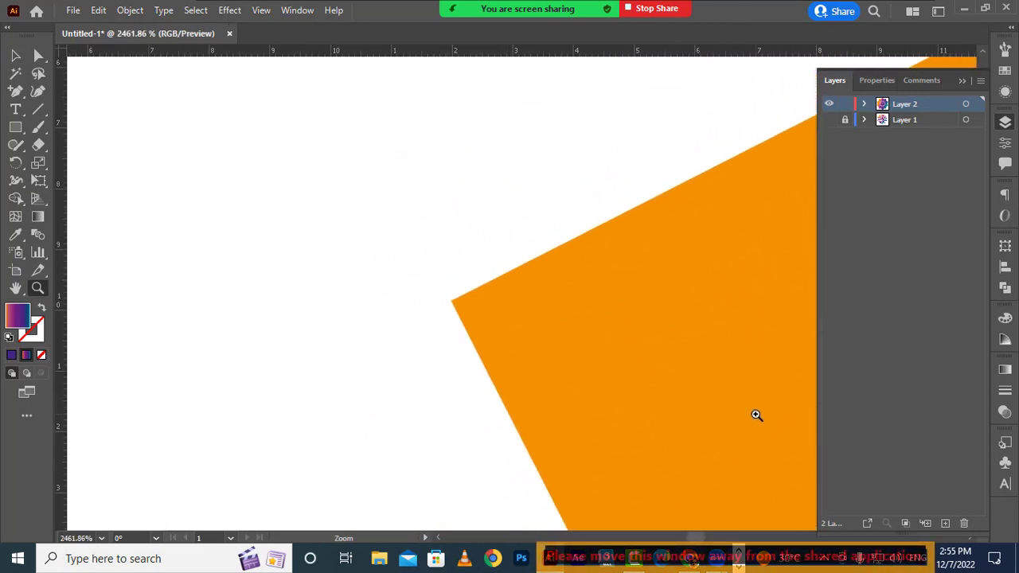
drag(378, 260, 613, 364)
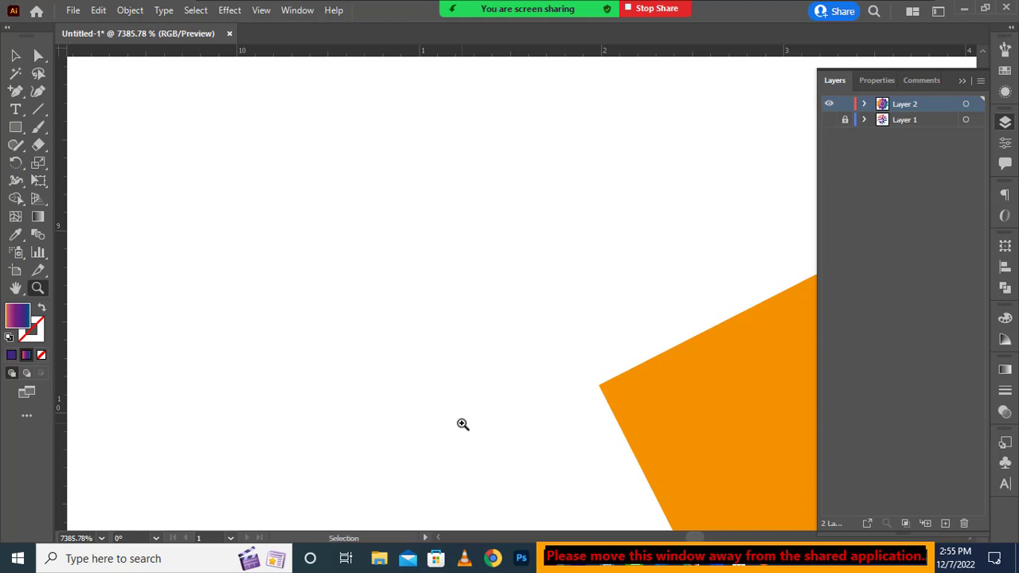
key(ctrl+0)
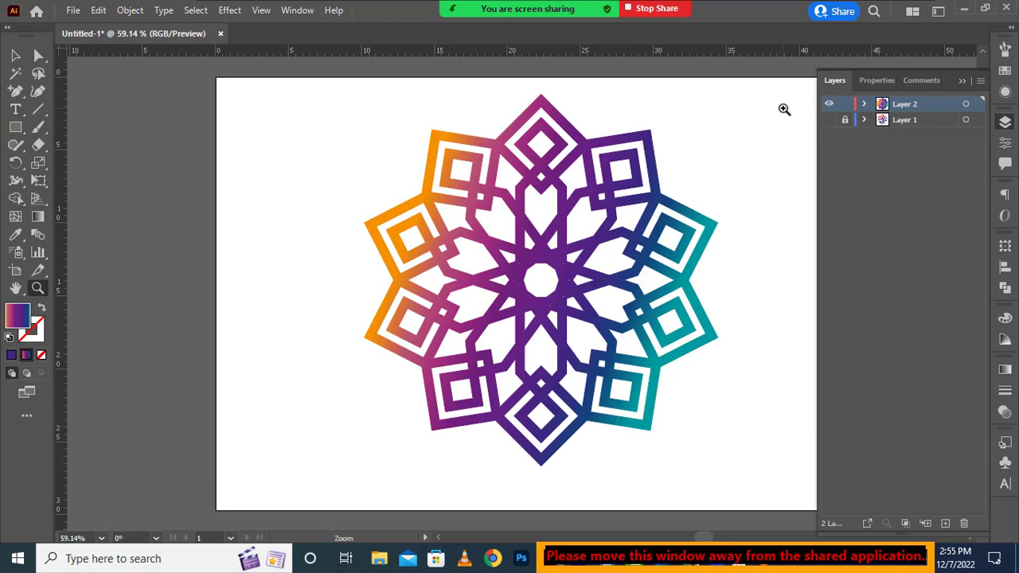
click(830, 104)
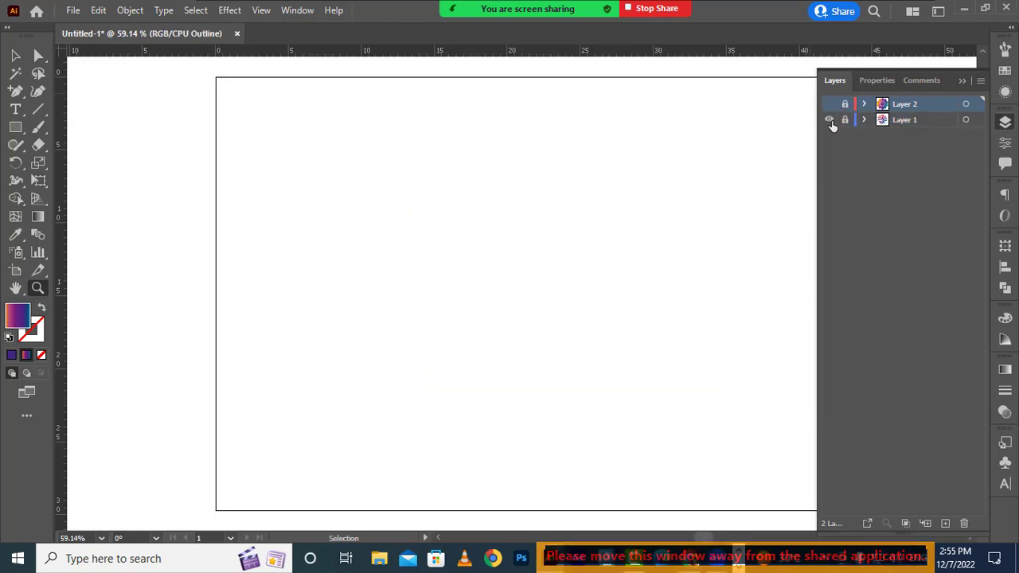
click(831, 121)
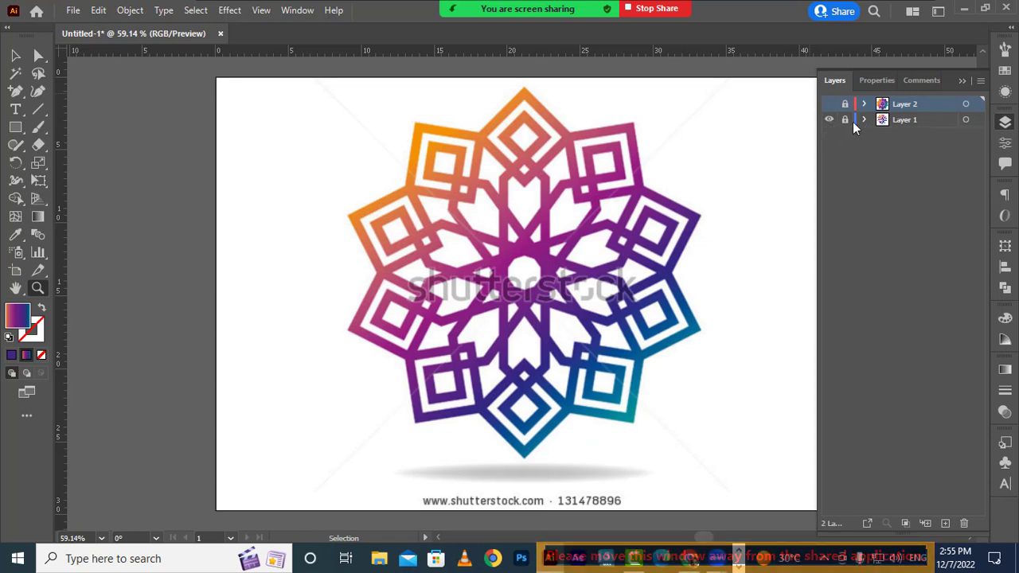
click(932, 120)
click(37, 289)
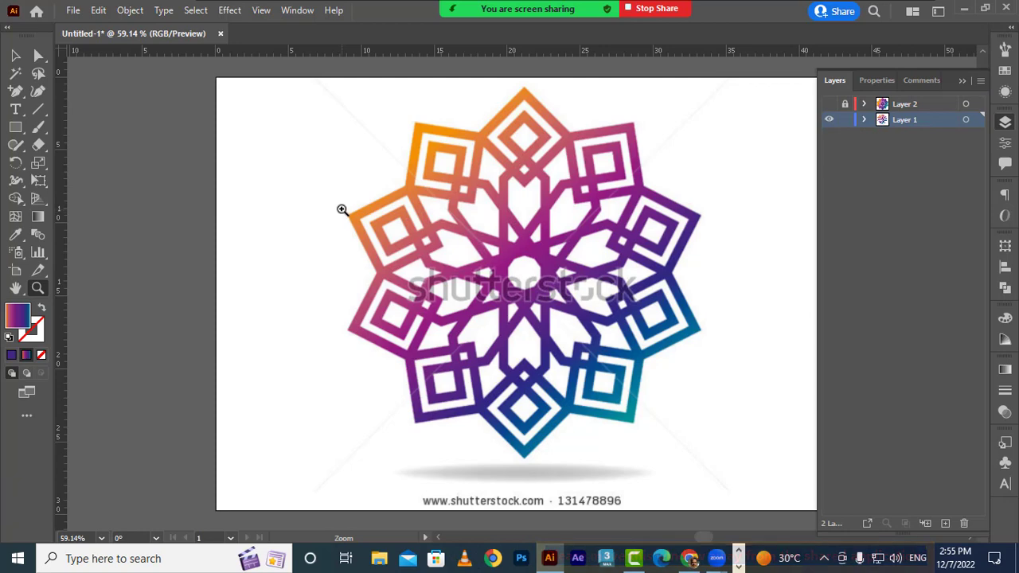
drag(341, 208, 883, 298)
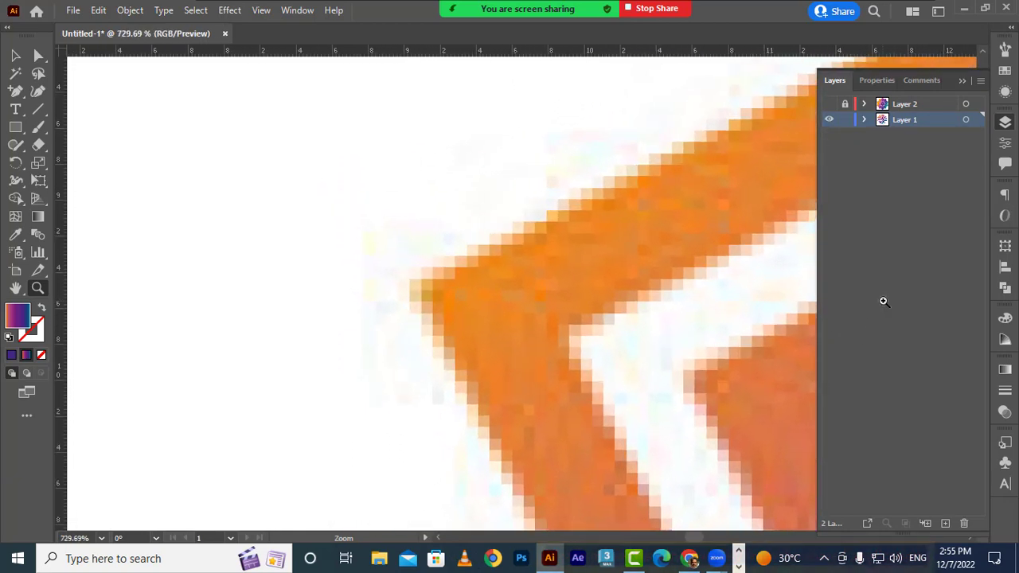
drag(414, 291, 496, 305)
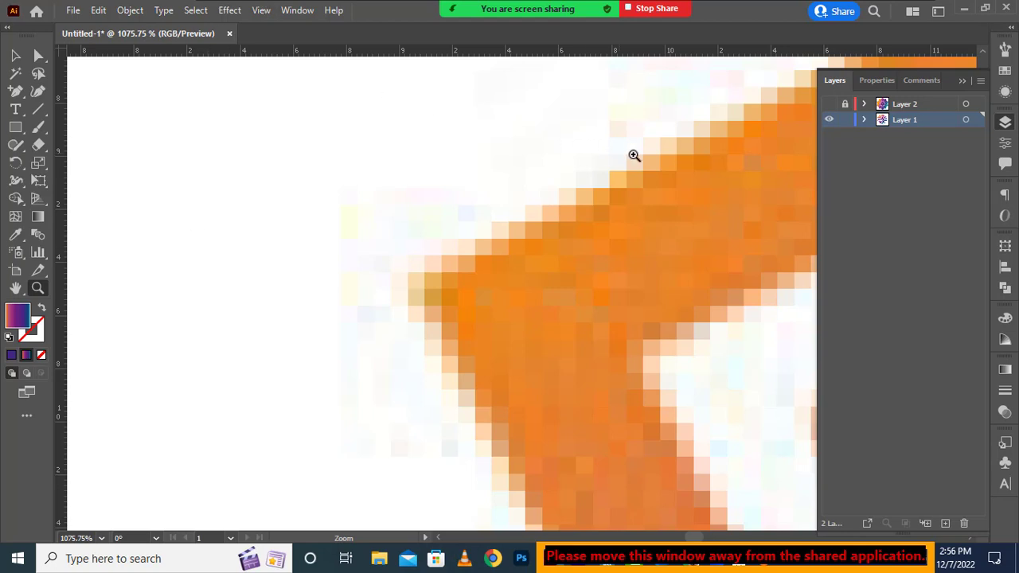
click(844, 119)
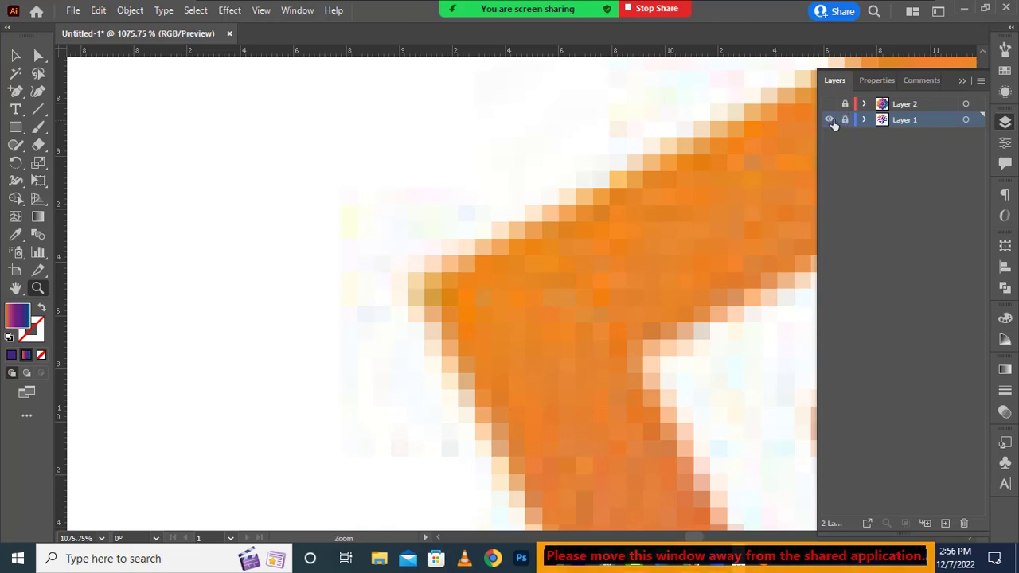
click(829, 120)
key(ctrl+y)
key(ctrl+y)
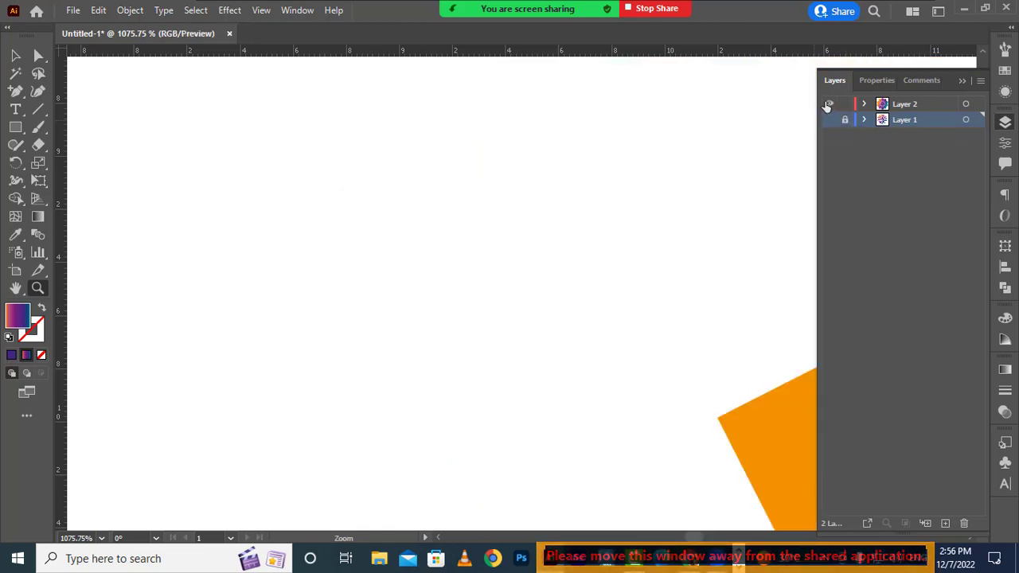
drag(764, 464, 319, 266)
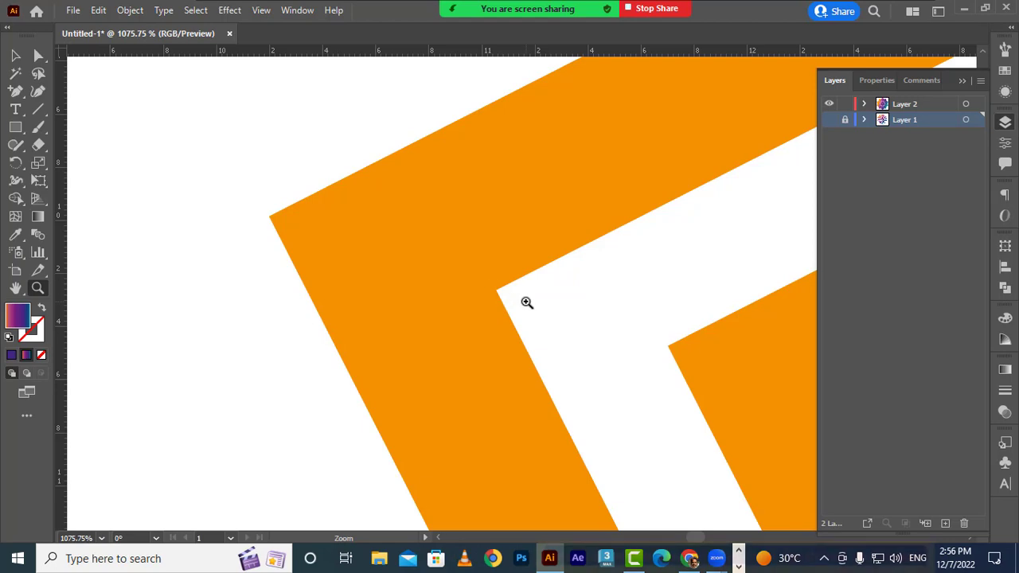
drag(254, 214, 739, 371)
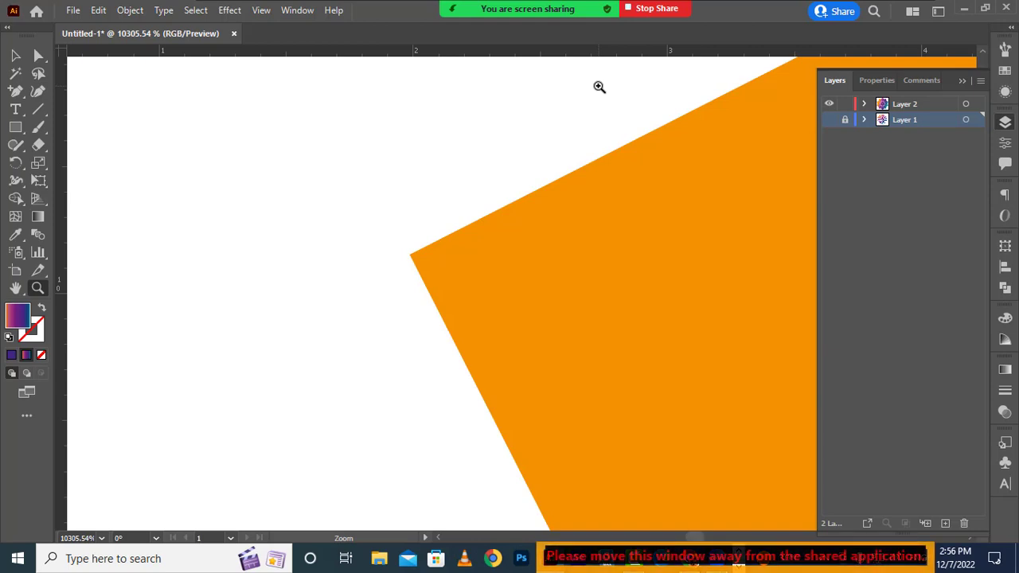
key(ctrl+0)
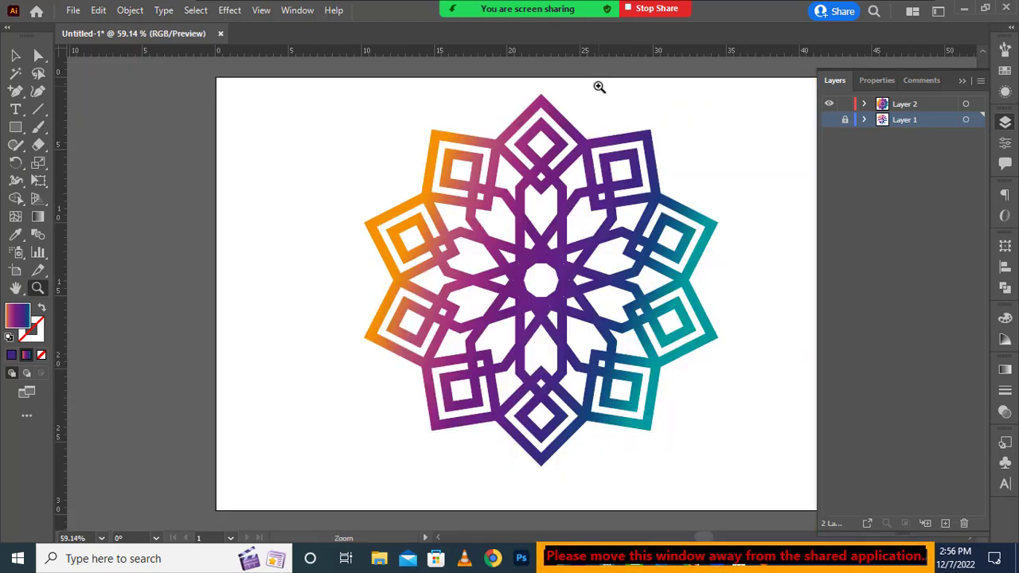
click(15, 55)
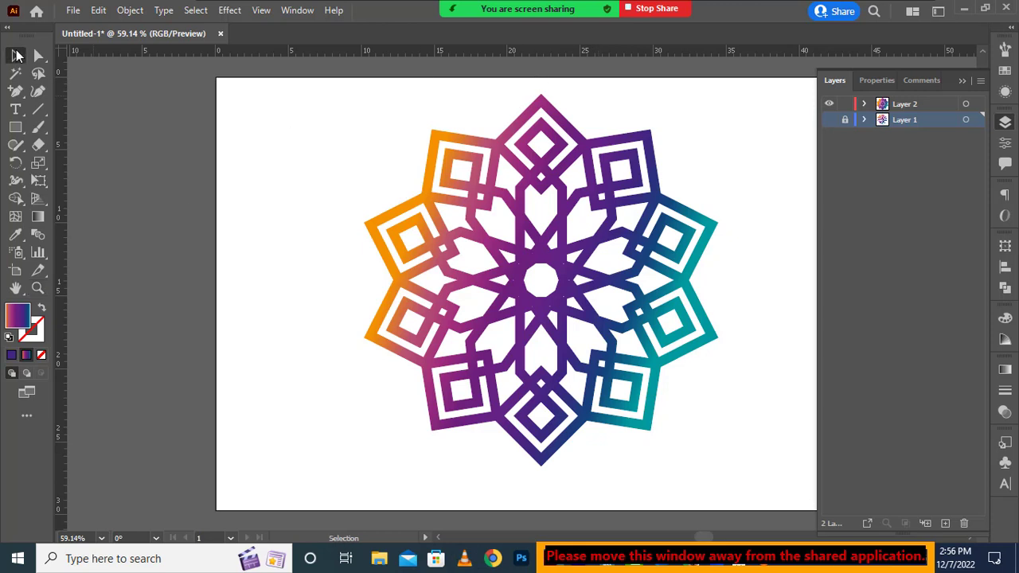
click(658, 341)
- Duplicate the mandala, scale the copy to about 6 cm and place it top-left
drag(565, 284, 407, 291)
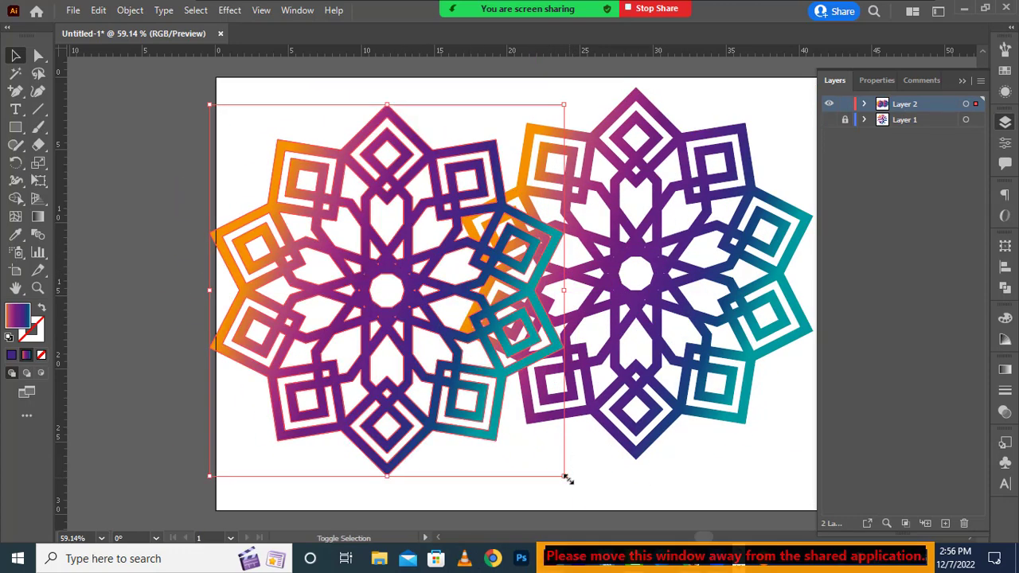
drag(563, 476, 314, 200)
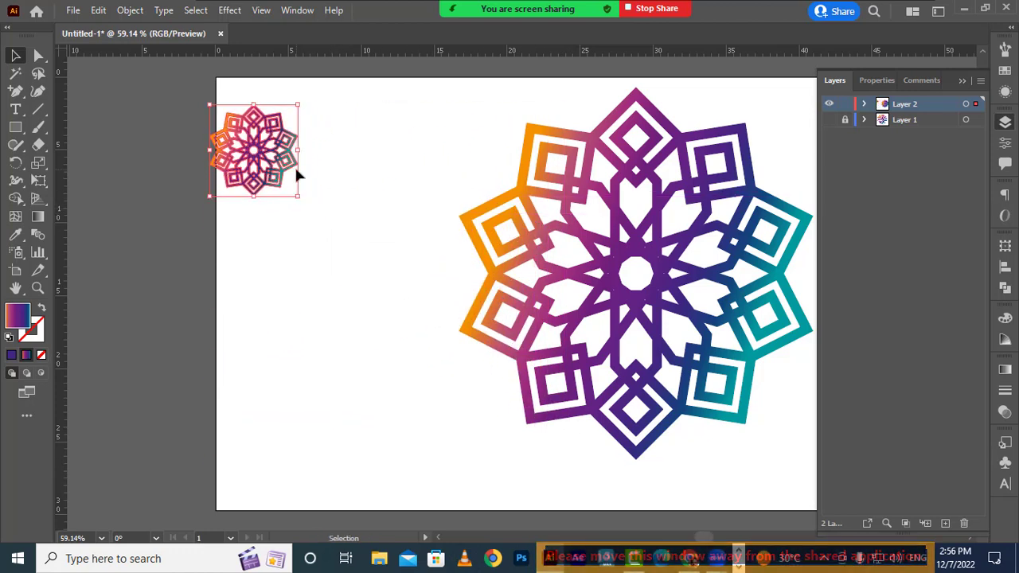
drag(295, 165, 391, 141)
click(433, 142)
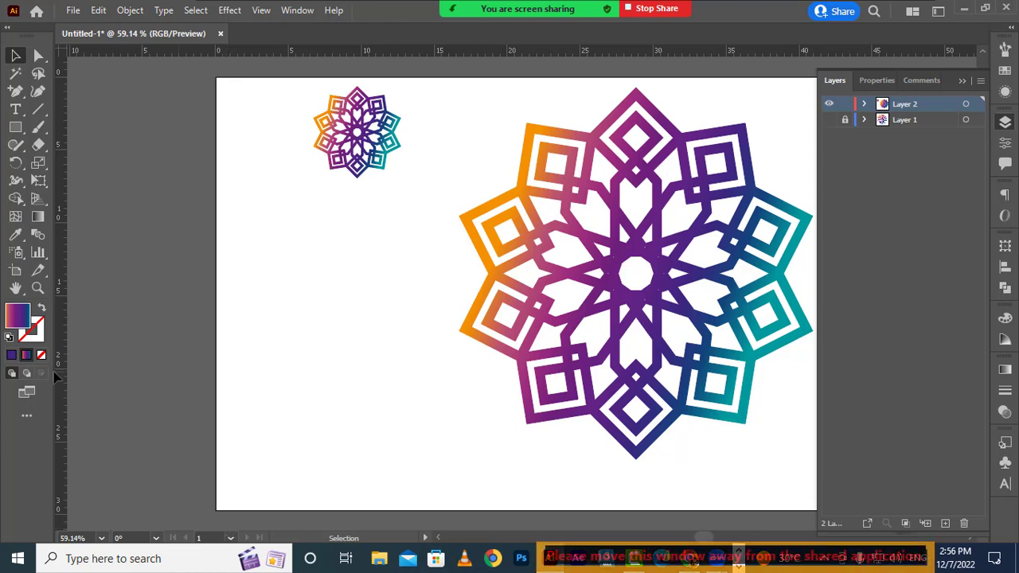
- Zoom into the small mandala's orange arm to confirm crisp edges, then fit the artboard
click(38, 288)
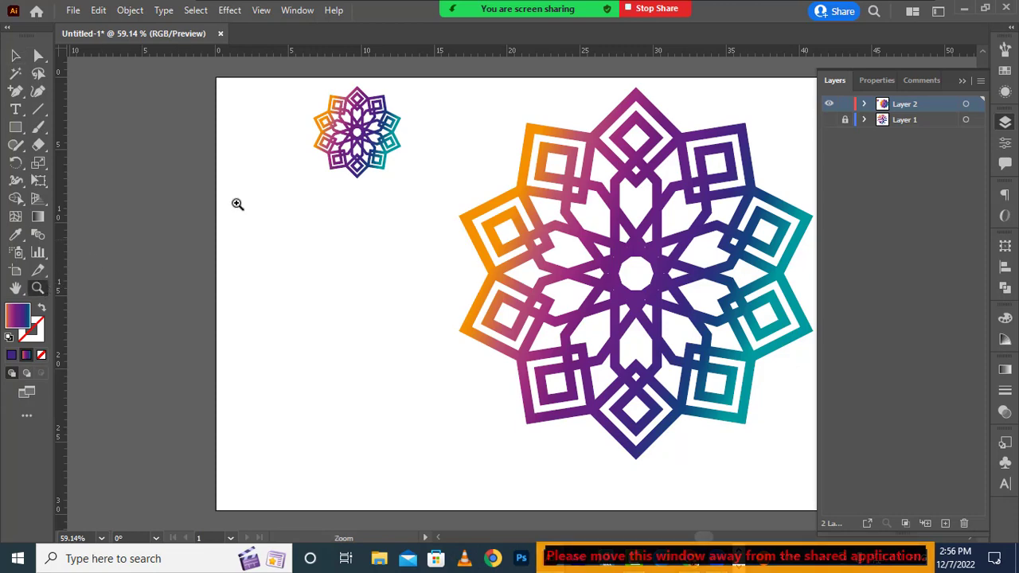
drag(312, 104, 807, 311)
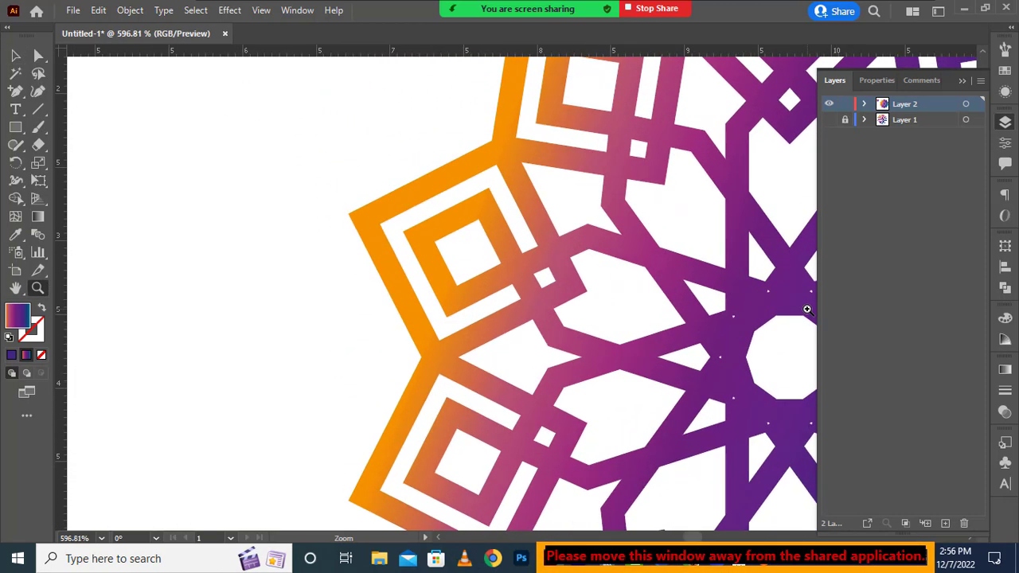
drag(353, 206, 763, 380)
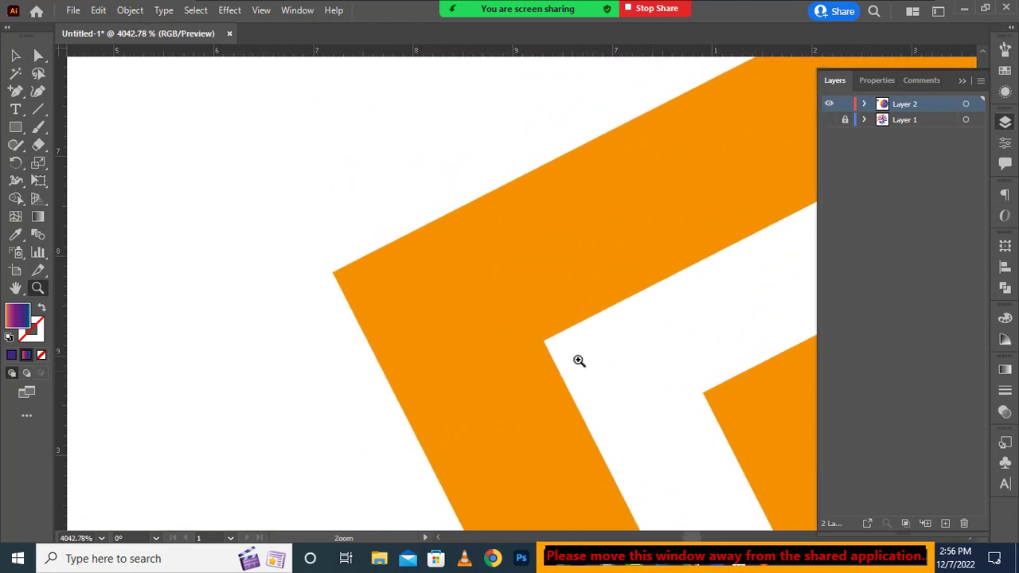
drag(473, 327, 648, 371)
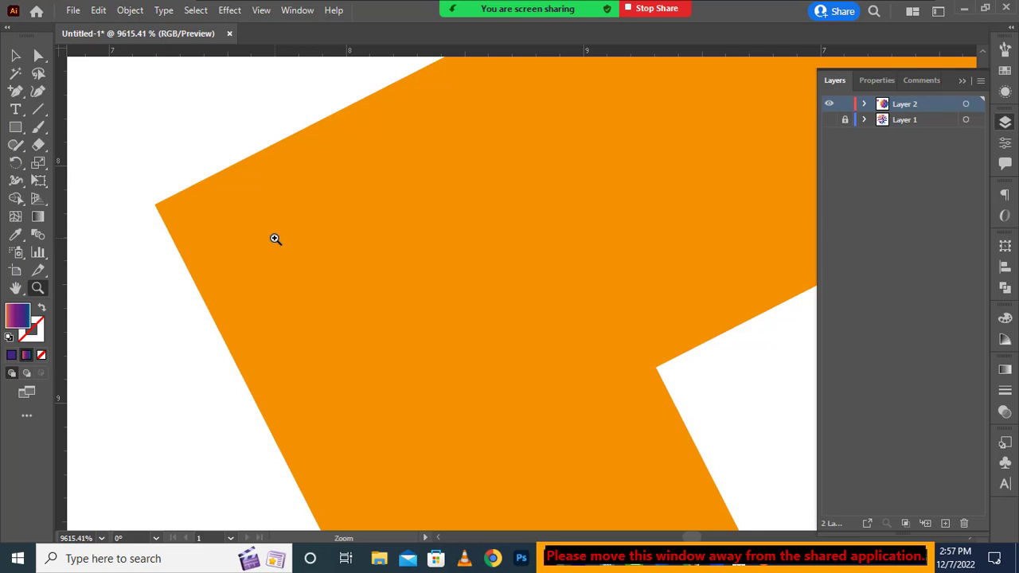
key(ctrl+0)
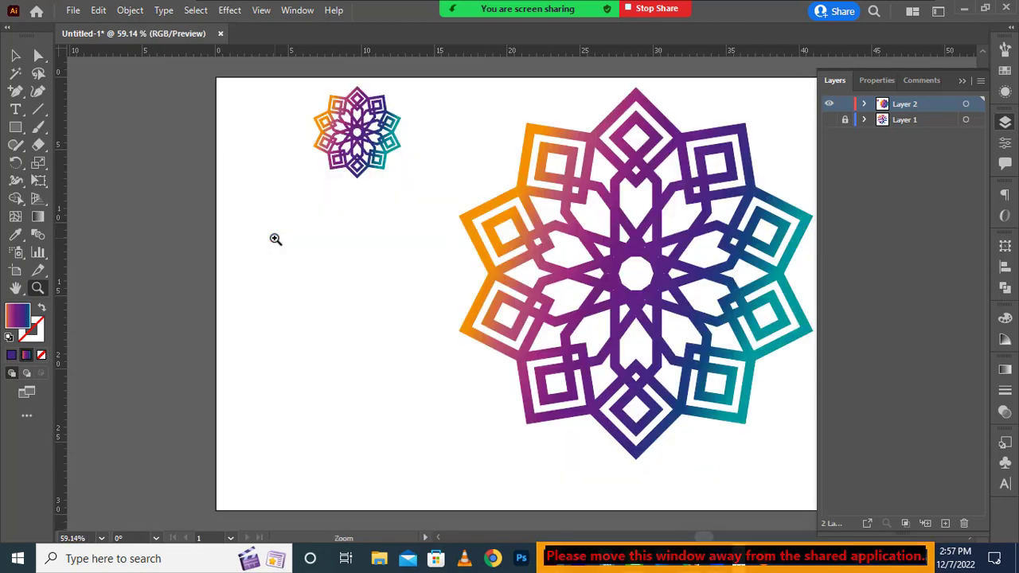